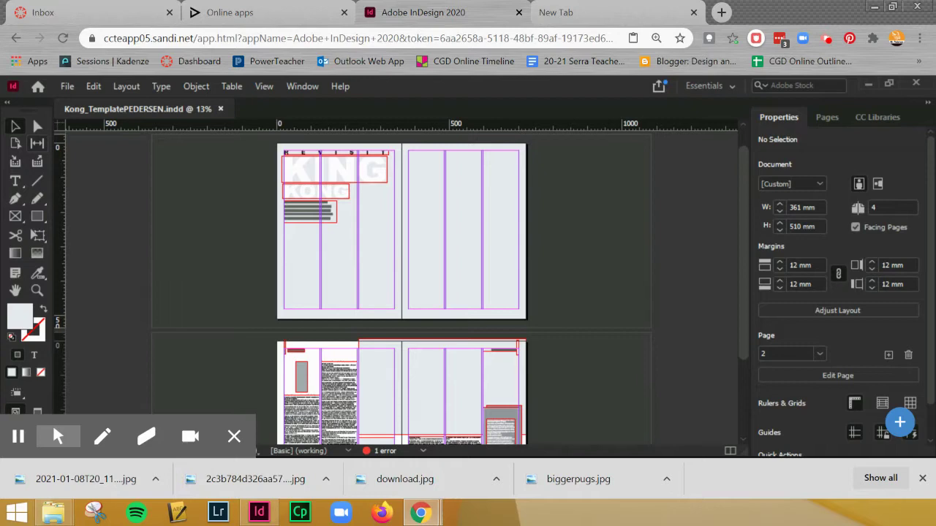
click(234, 436)
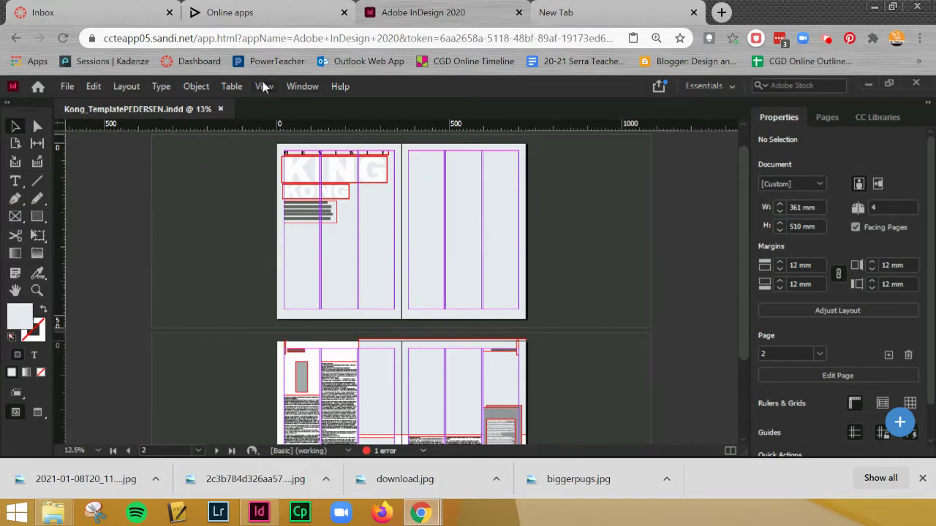
click(92, 87)
mouse_move(69, 87)
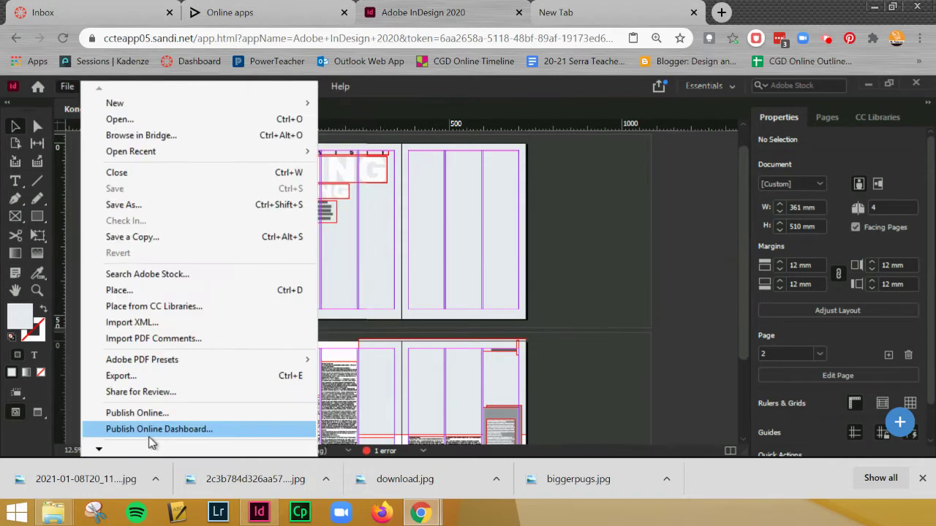
click(627, 170)
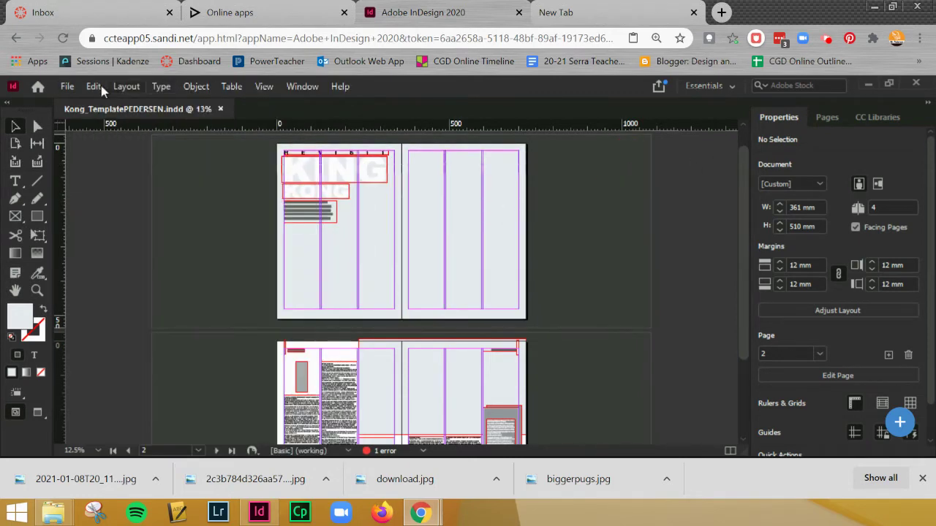
- Turn off Match Pasteboard to Theme Color in the Interface preferences and check the layout in Preview mode
click(93, 86)
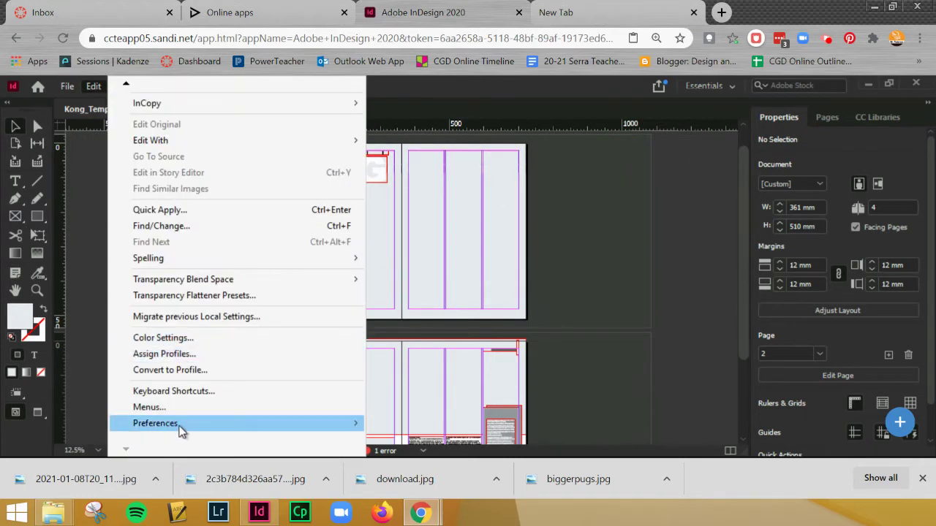
mouse_move(180, 426)
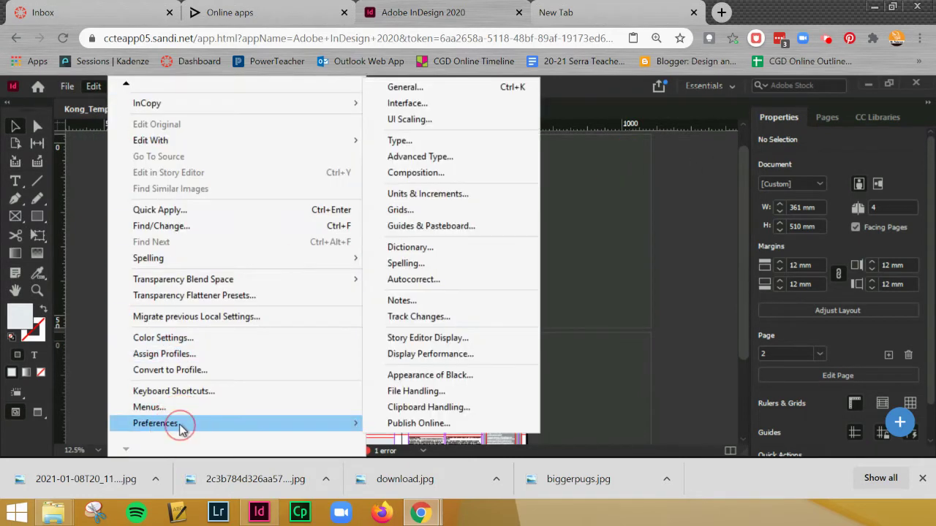
click(409, 106)
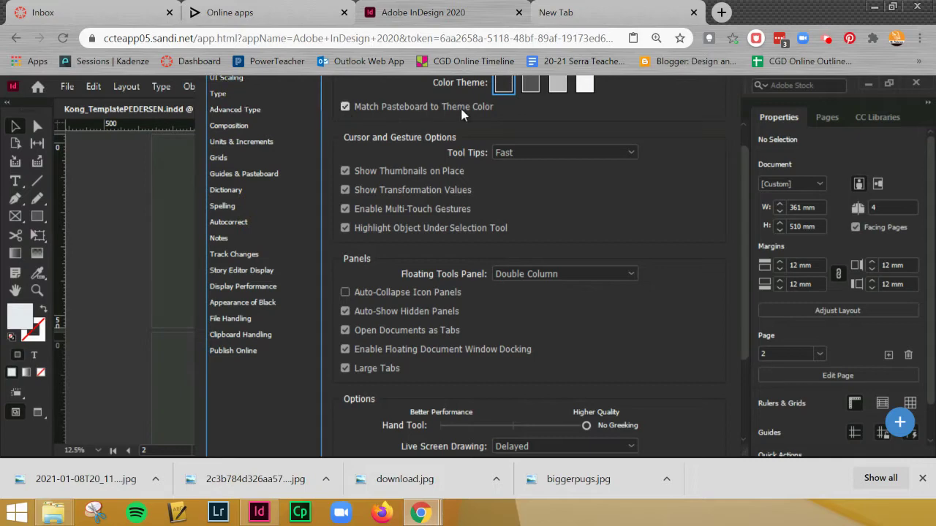
click(344, 107)
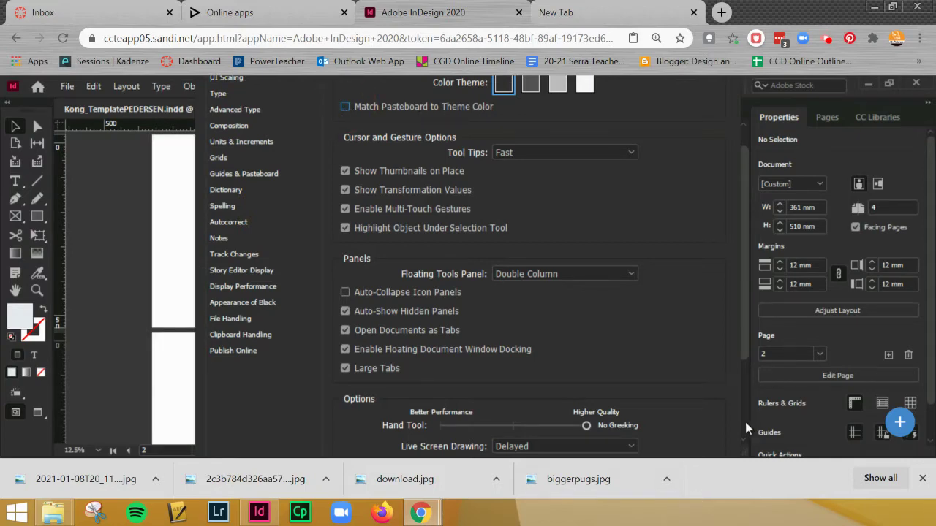
key(Return)
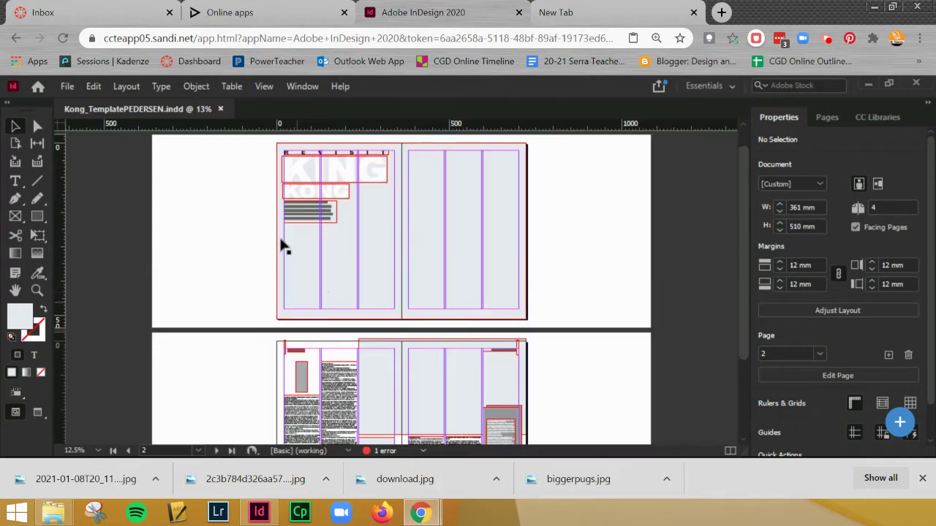
key(w)
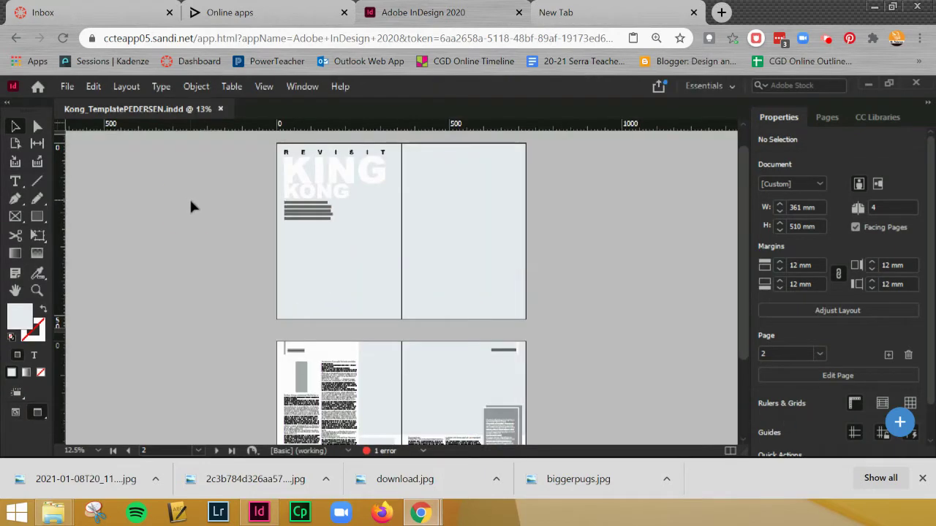
key(w)
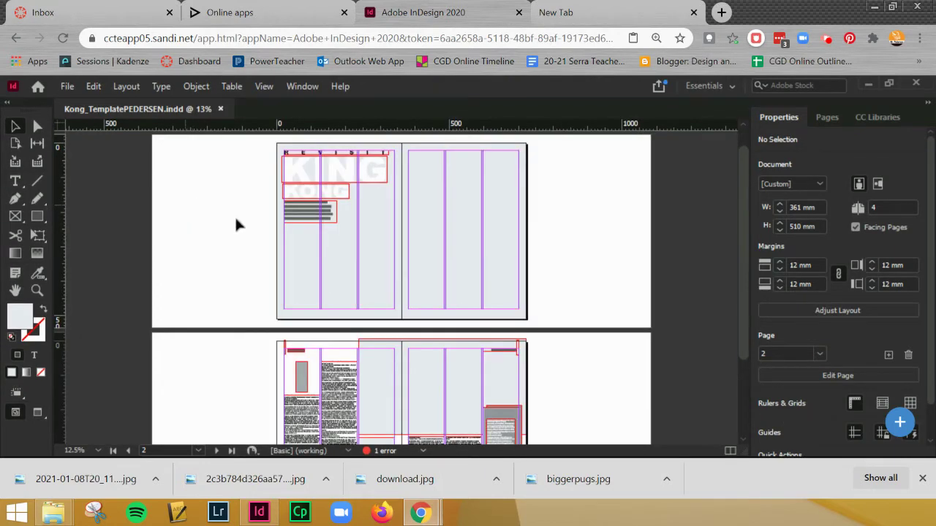
- Duplicate the SciFiNOW and 206 footer frames from page 4 onto the pasteboard beside the spread, at about X 850 mm, Y 355 mm
scroll(488, 340, up, 3)
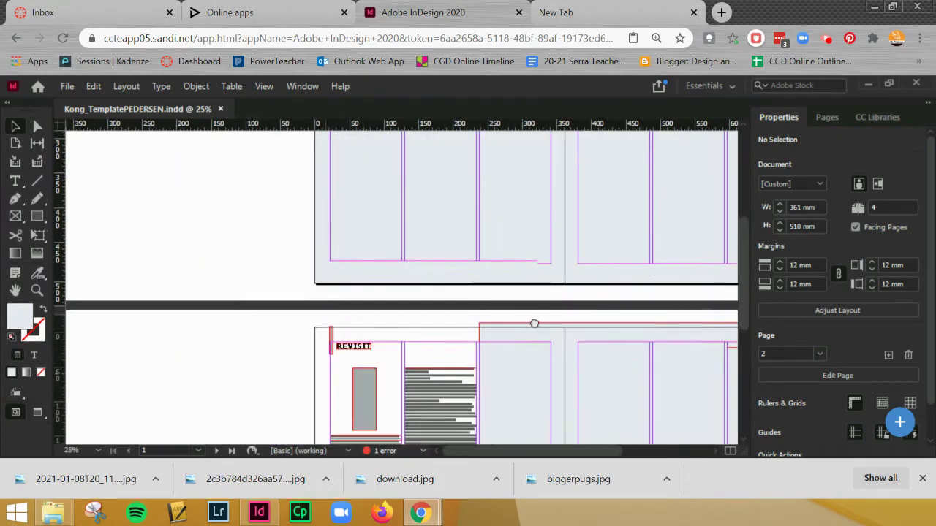
click(471, 182)
drag(471, 182, 662, 183)
key(ctrl+=)
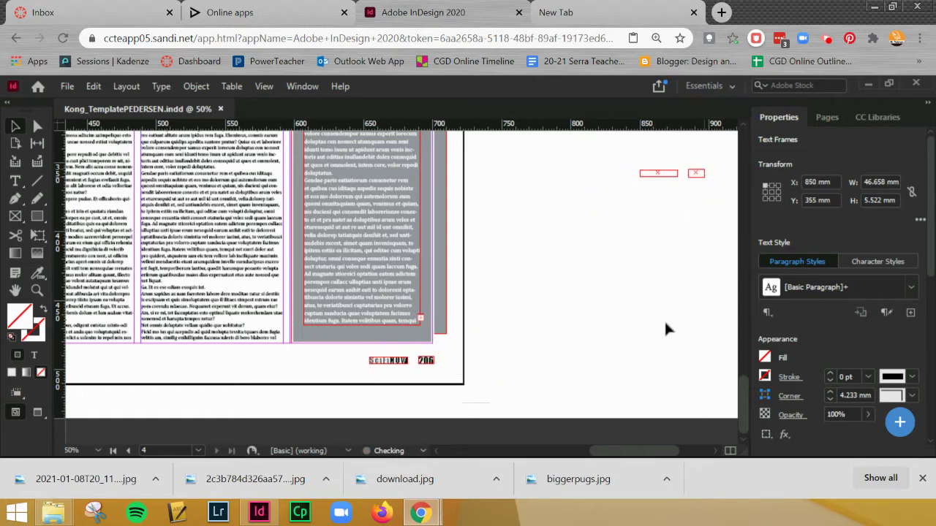
drag(568, 308, 487, 300)
key(ctrl+=)
drag(373, 279, 274, 298)
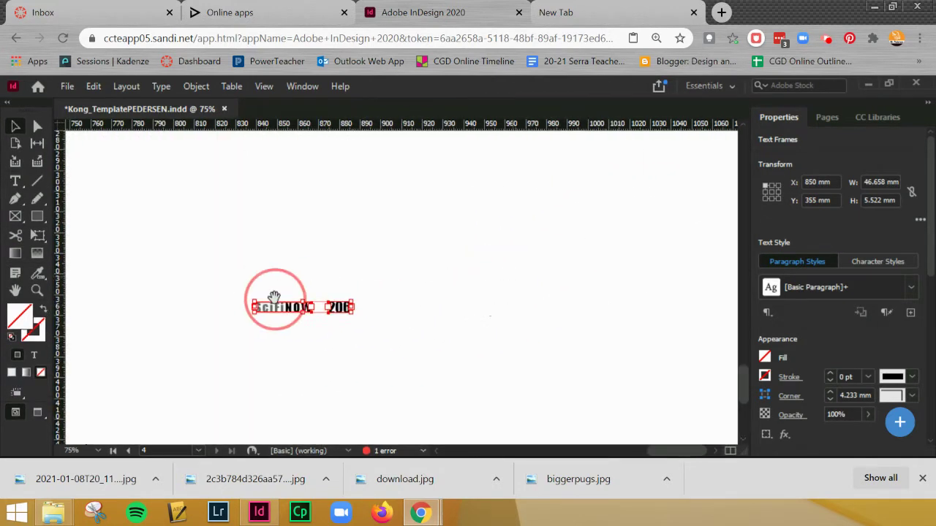
click(308, 216)
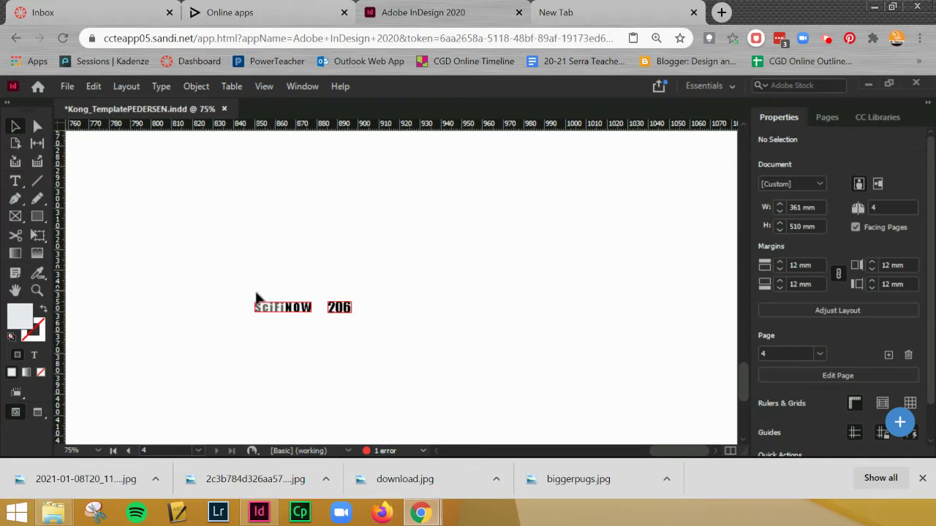
- Duplicate both SciFiNOW and 206 pasteboard frames to about X 954 mm, Y 332 mm
drag(256, 298, 309, 328)
click(352, 308)
drag(369, 345, 256, 296)
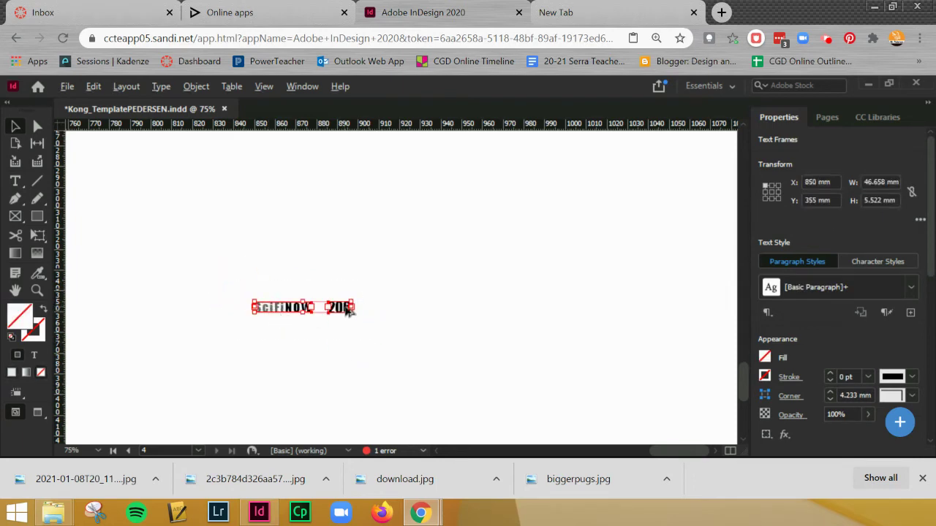
alt+drag(349, 310, 564, 262)
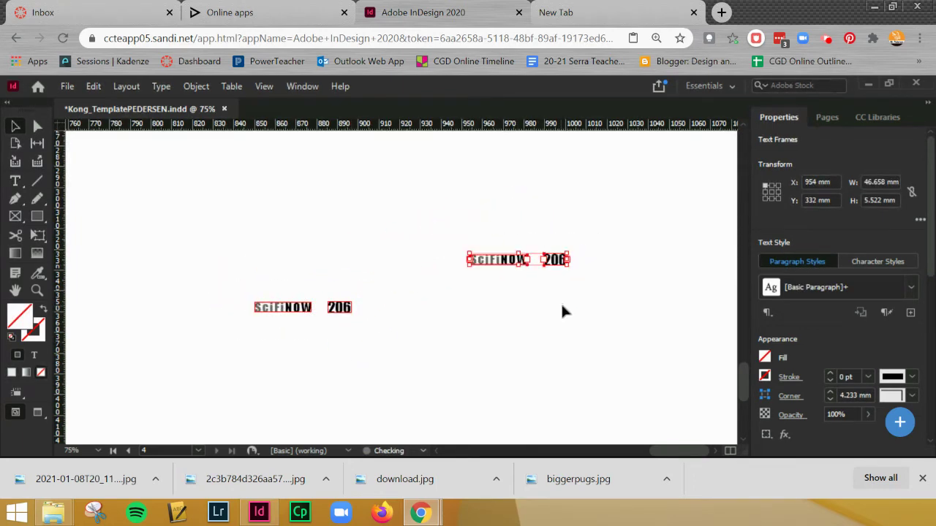
- Move the second SciFiNOW and 206 copy directly above the first copy, at about X 850 mm, Y 338 mm
key(ctrl+equal)
key(ctrl+equal)
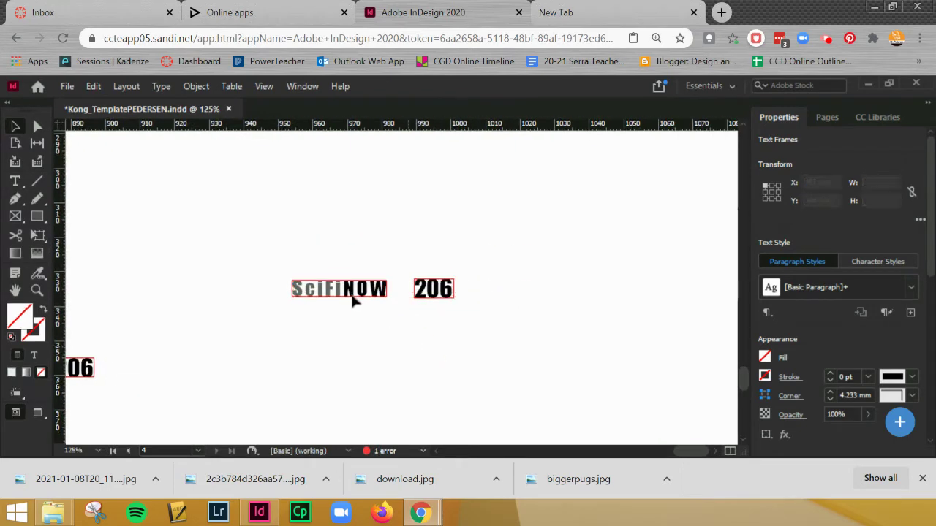
click(287, 289)
drag(290, 334, 523, 338)
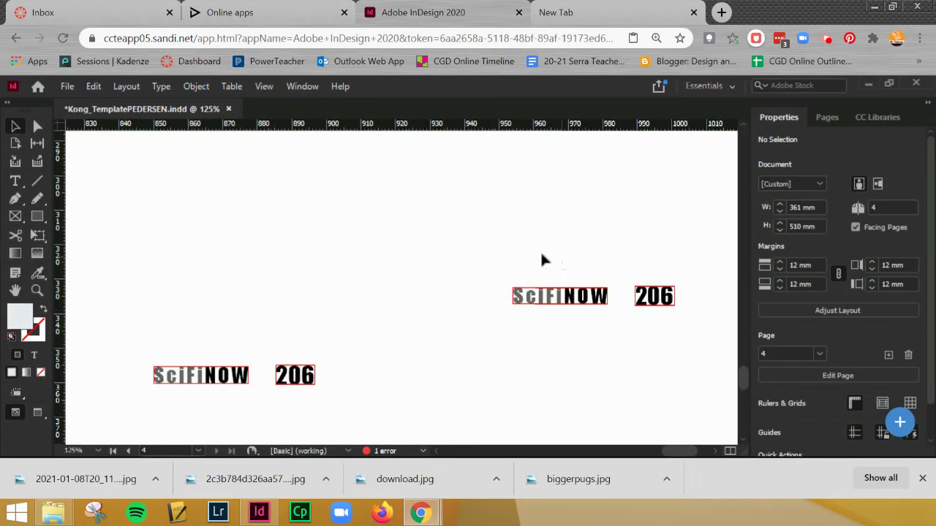
drag(540, 250, 699, 329)
drag(652, 295, 290, 320)
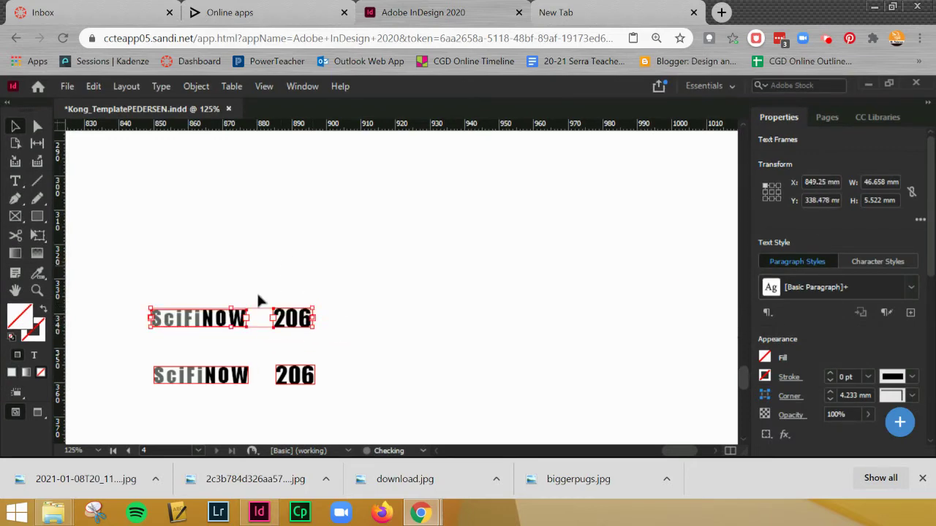
drag(182, 283, 296, 326)
click(315, 269)
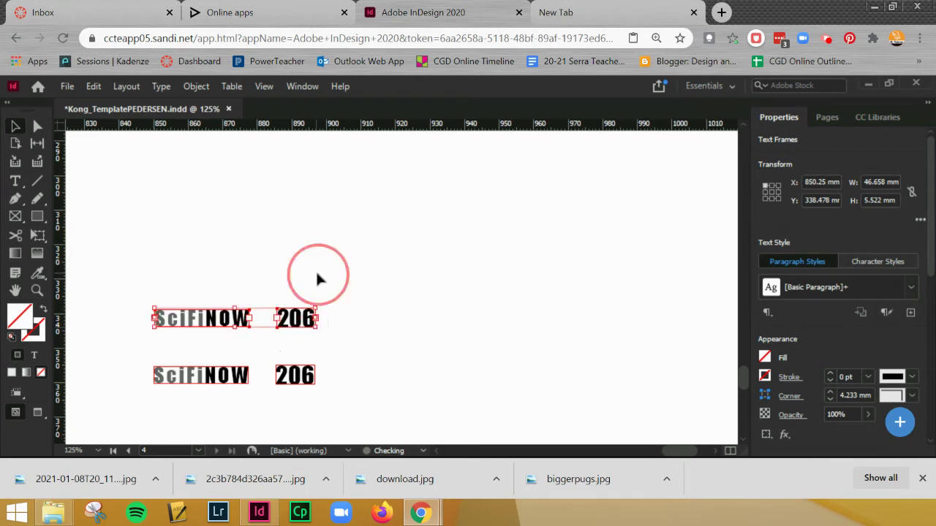
- Select the word SciFi in the upper footer copy to examine its character formatting
click(203, 326)
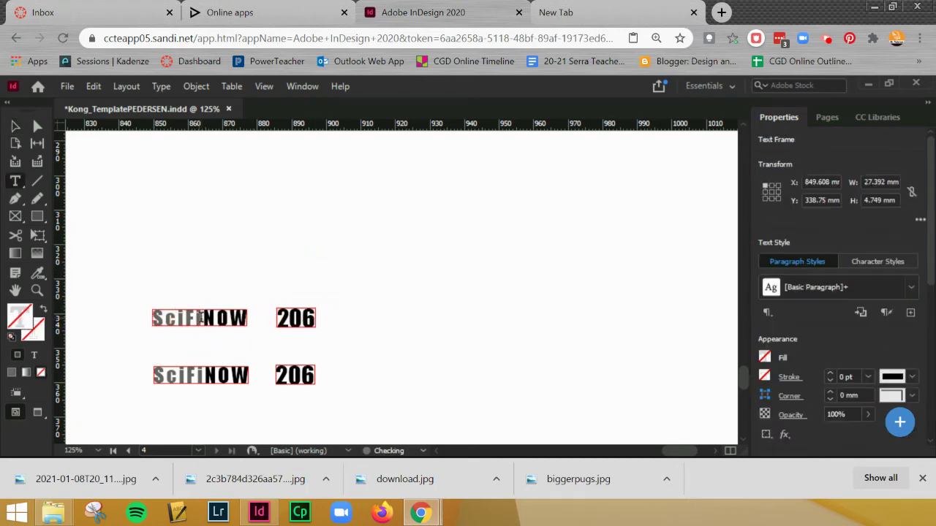
double_click(203, 325)
drag(153, 319, 121, 319)
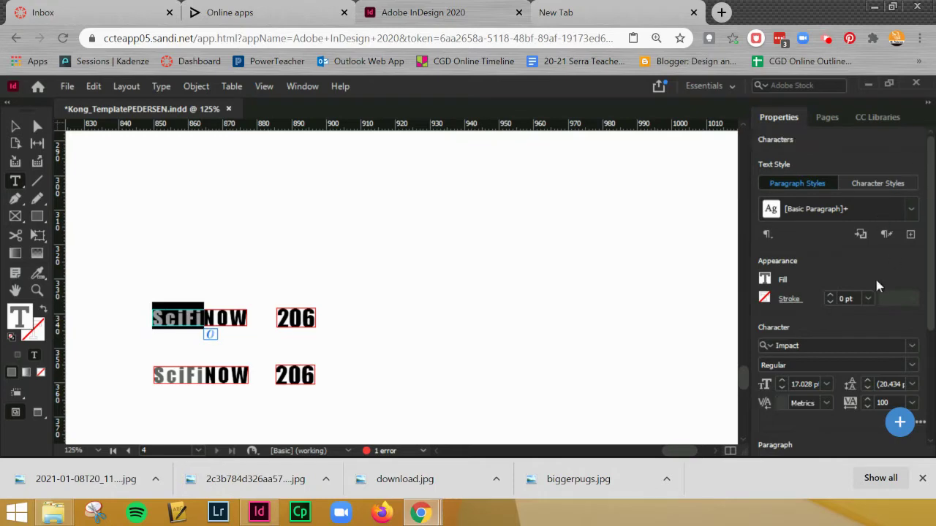
- Draw a vertical line about 8 mm long between SciFiNOW and 206 in the upper footer copy
click(38, 216)
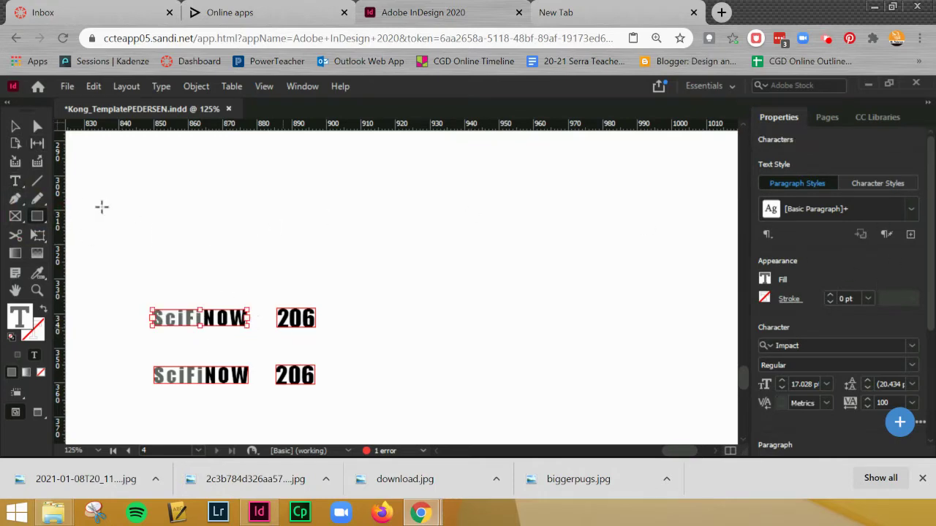
key(backslash)
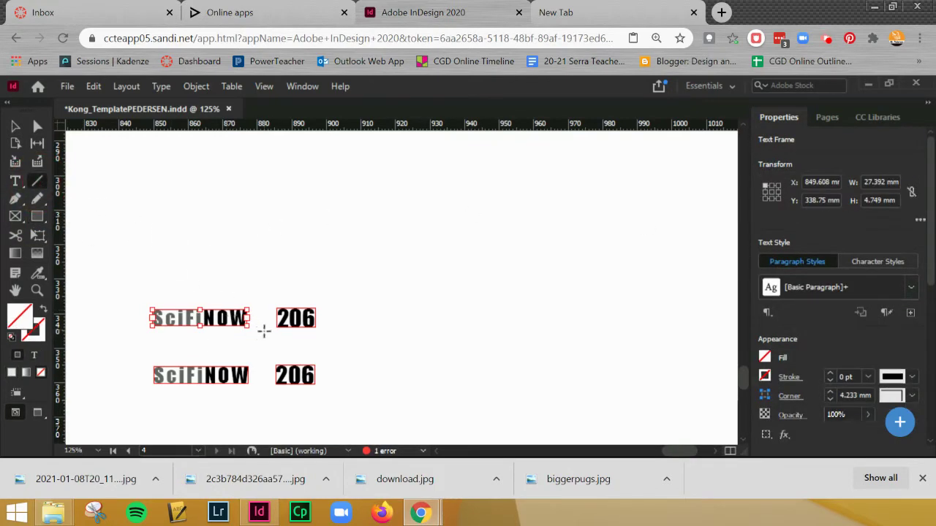
drag(264, 331, 262, 301)
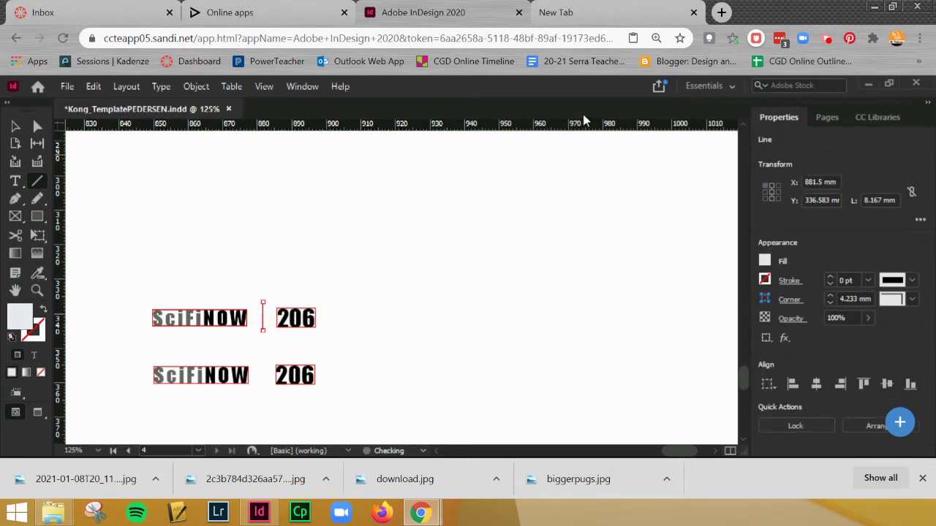
- Set the vertical line's stroke weight to 3 pt and give it round caps
click(832, 279)
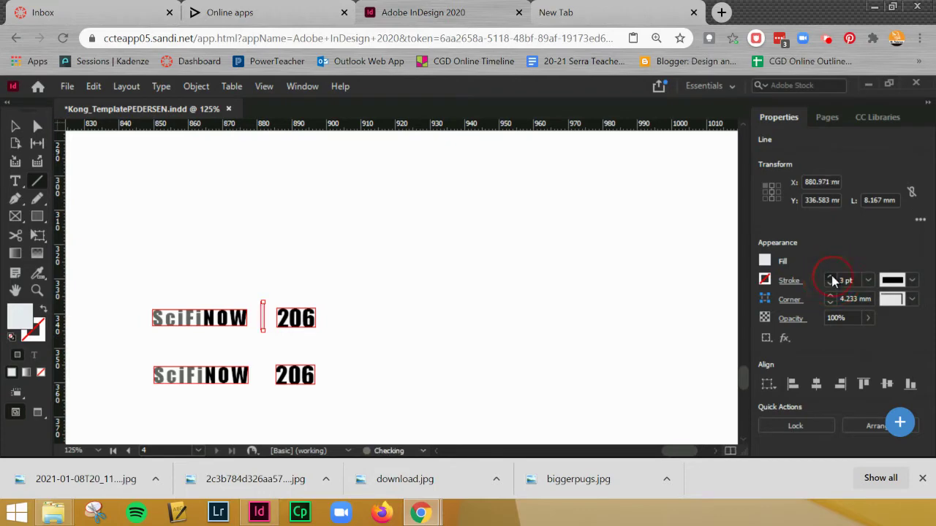
click(831, 278)
click(831, 285)
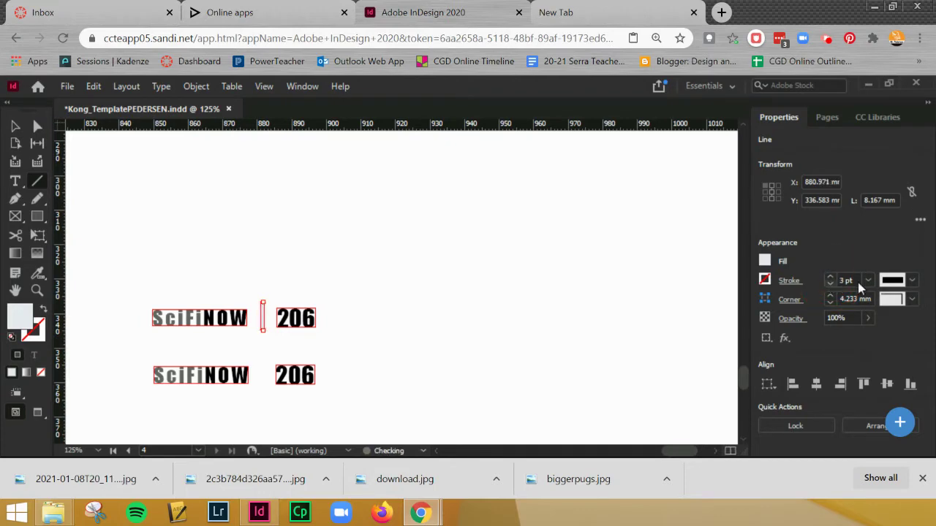
click(911, 281)
click(912, 282)
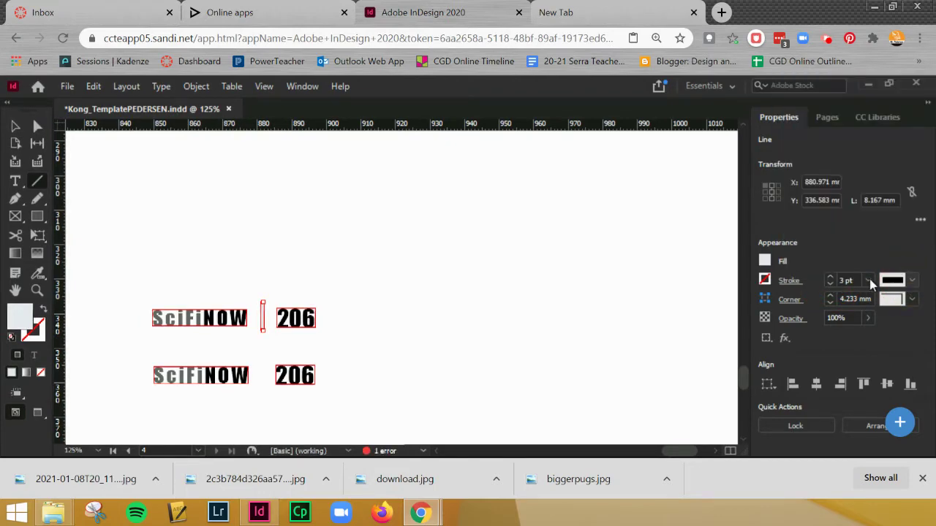
click(789, 282)
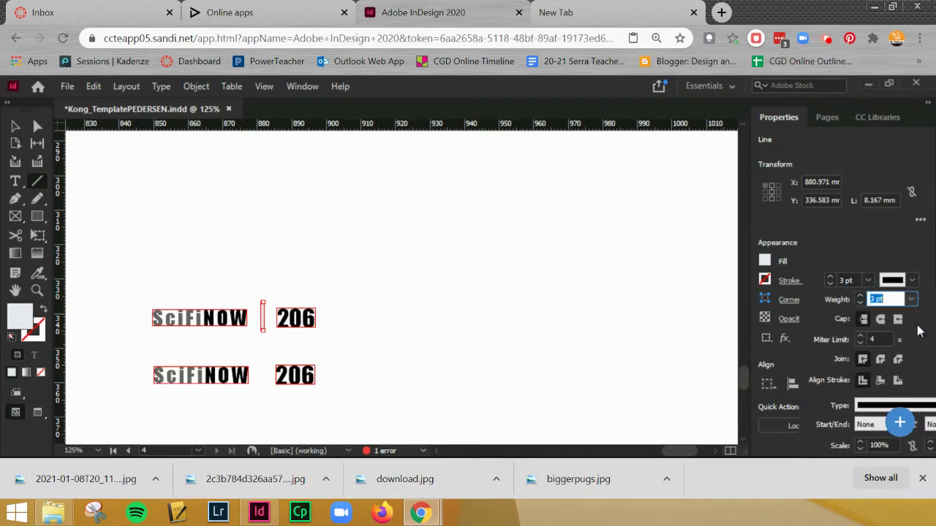
click(880, 321)
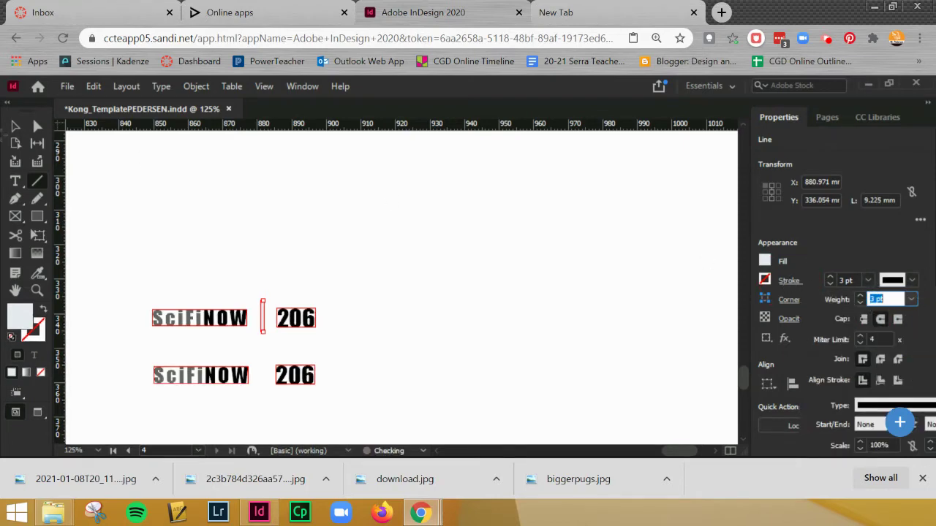
- Set the vertical line's fill colour to C 0, M 0, Y 0, K 70
click(23, 320)
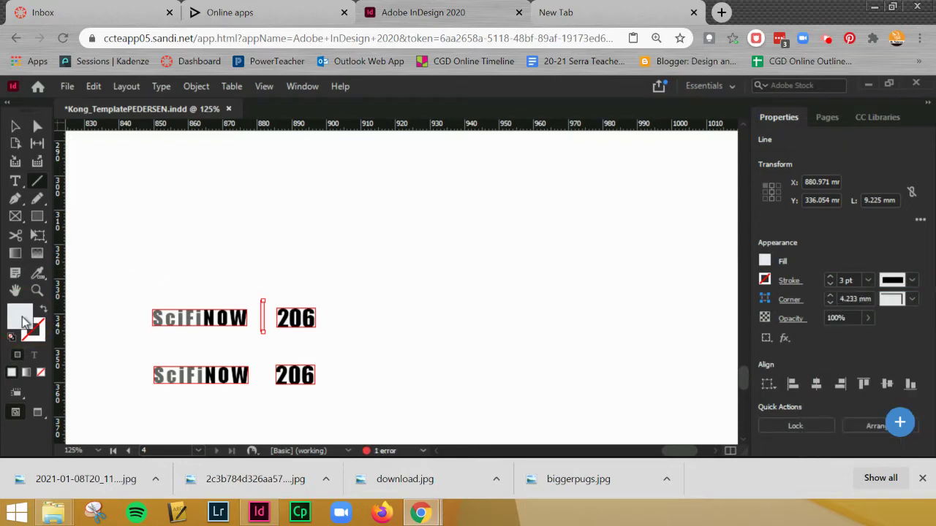
double_click(23, 320)
mouse_move(335, 334)
mouse_down()
mouse_move(282, 334)
mouse_move(286, 344)
mouse_up()
mouse_move(440, 266)
mouse_down()
mouse_move(489, 386)
mouse_move(478, 391)
mouse_up()
mouse_move(455, 272)
mouse_down()
mouse_move(456, 220)
mouse_move(480, 397)
mouse_up()
double_click(598, 262)
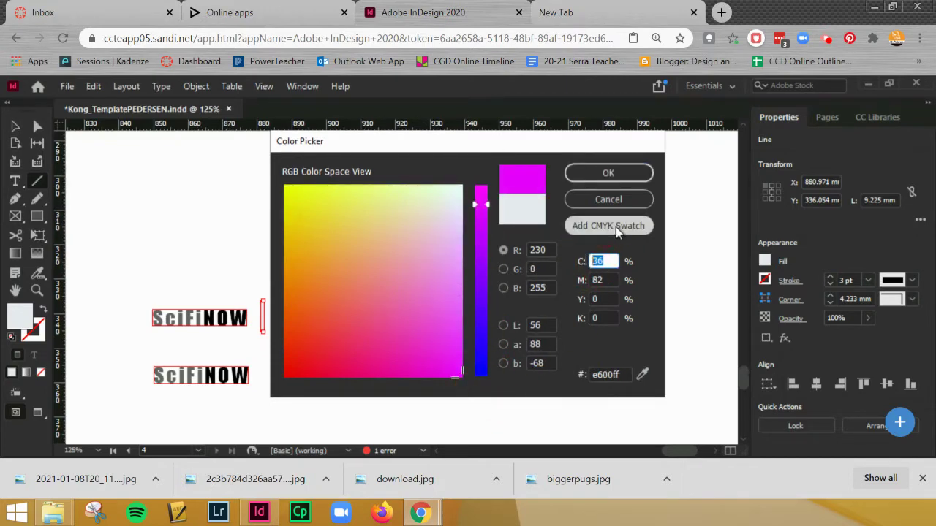
key(Tab)
text(0)
key(Tab)
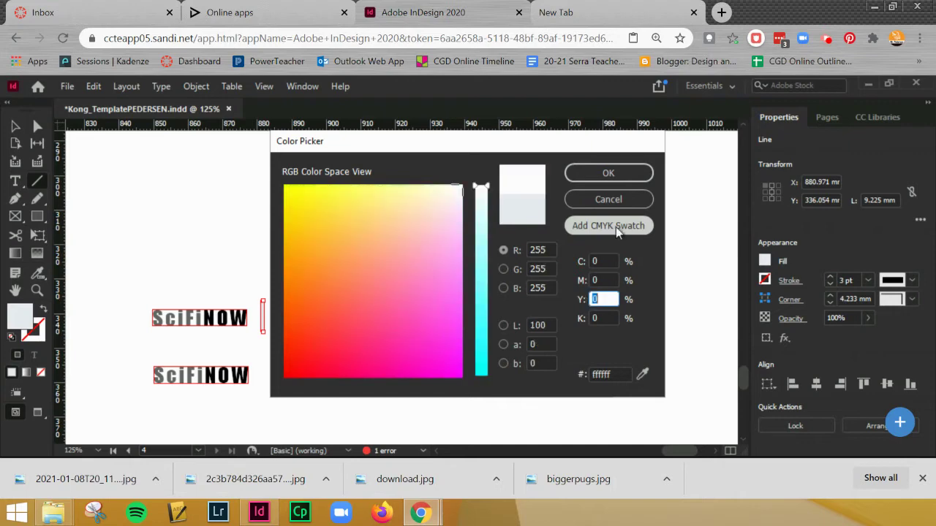
key(Tab)
text(70)
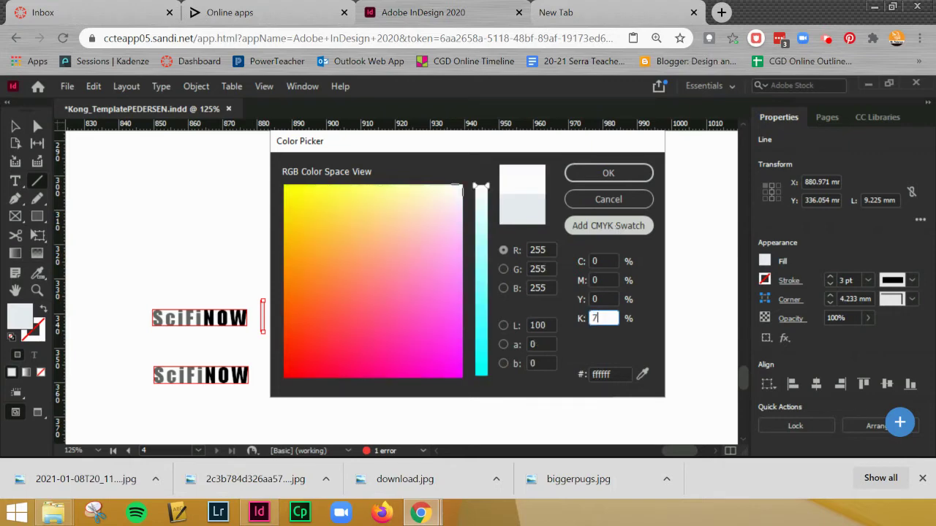
key(Return)
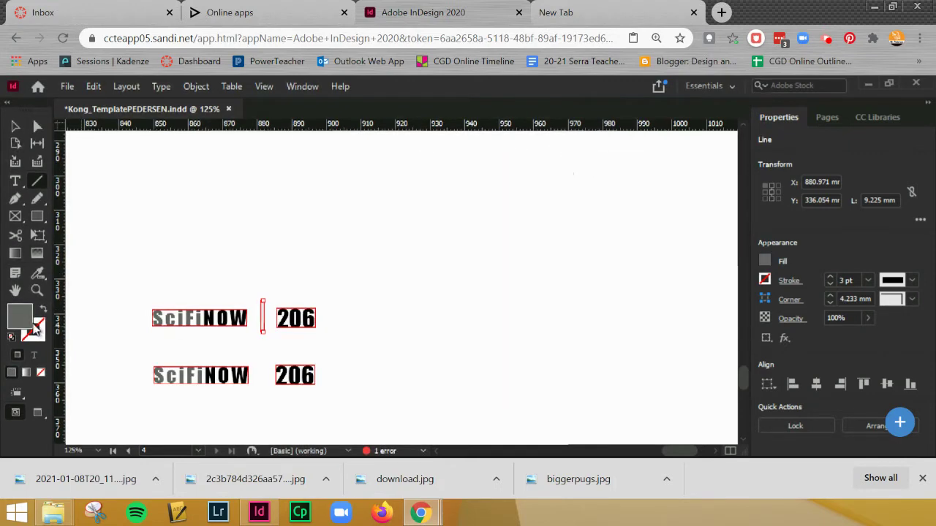
- Swap the vertical line's fill and stroke colours so that the grey applies to its stroke
click(43, 310)
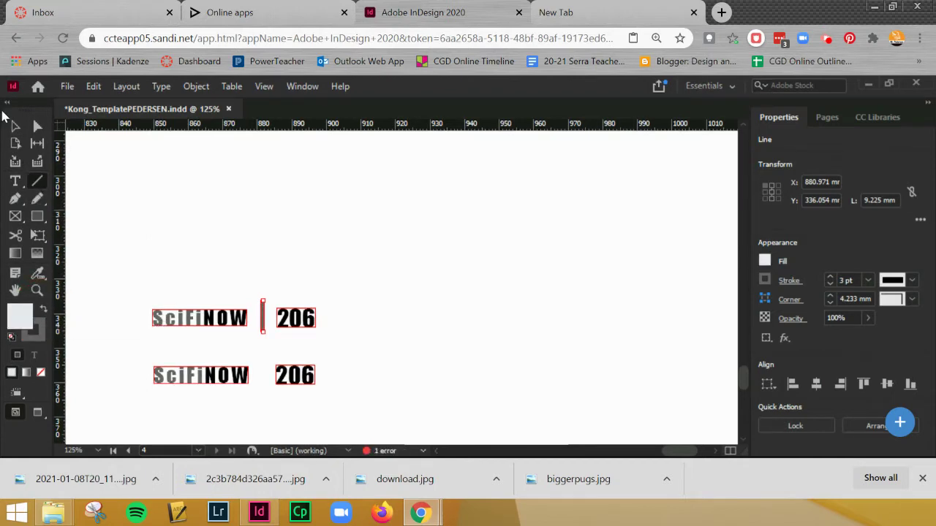
click(15, 126)
click(268, 207)
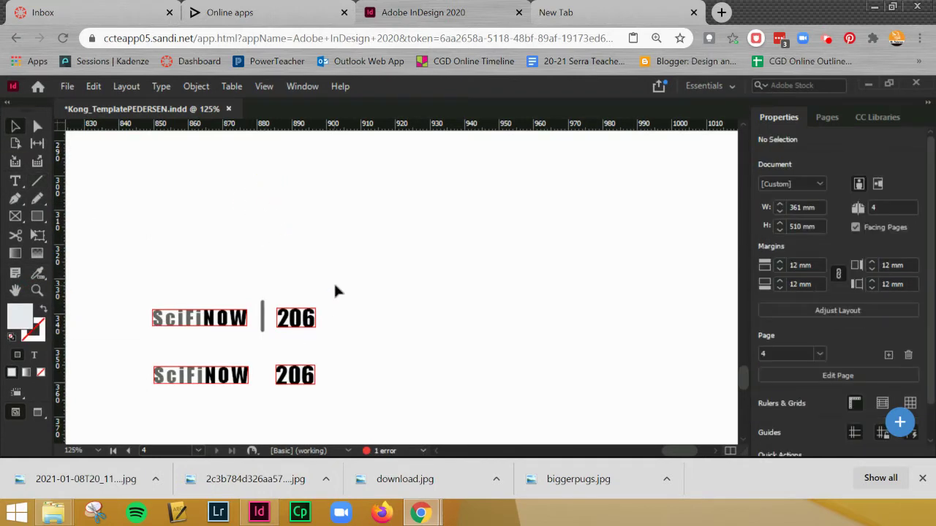
- Reduce the vertical line's stroke weight to 1 pt
scroll(335, 286, up, 2)
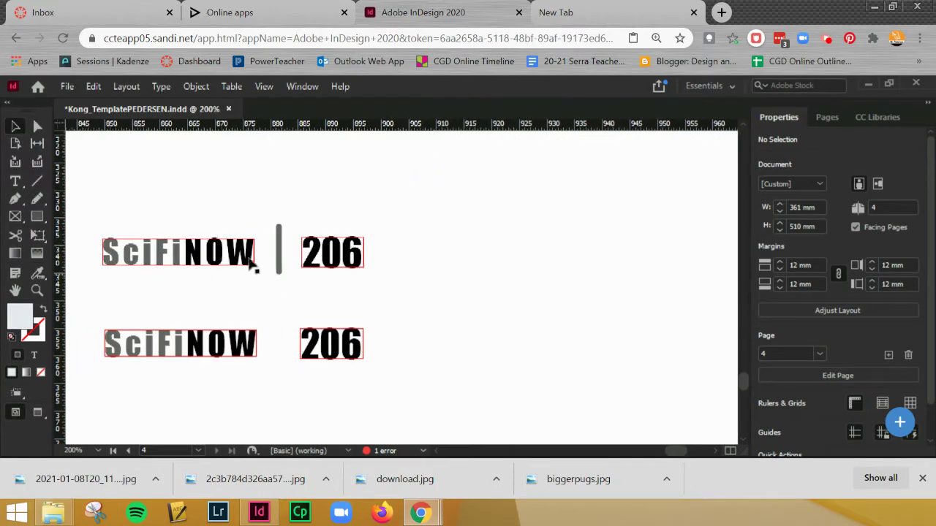
click(278, 249)
drag(278, 225, 278, 224)
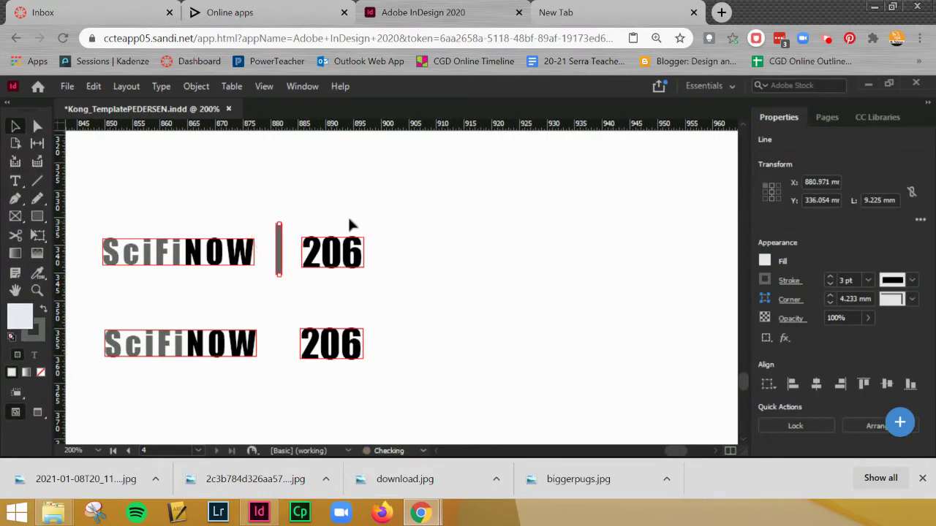
click(411, 216)
click(280, 261)
click(831, 285)
click(830, 284)
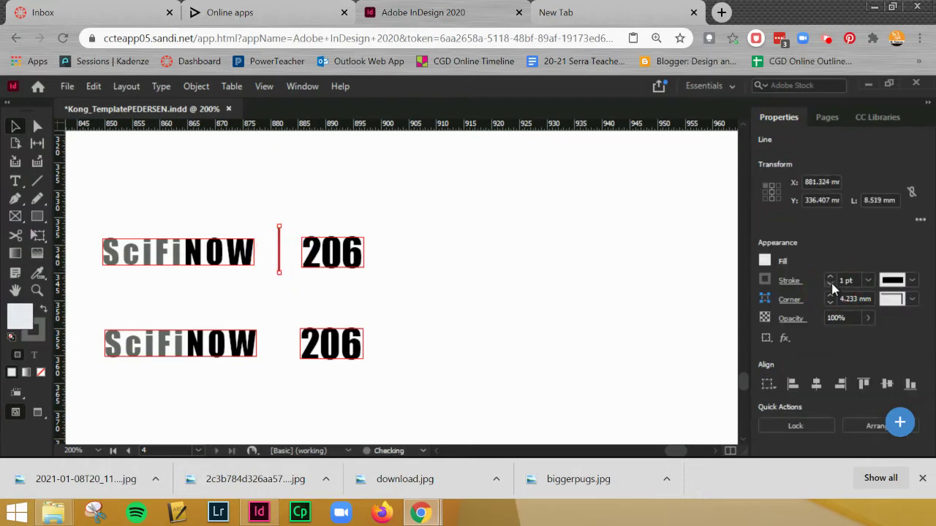
- Shorten the vertical line from both ends to about 5.5 mm, roughly matching the height of the footer text
click(284, 248)
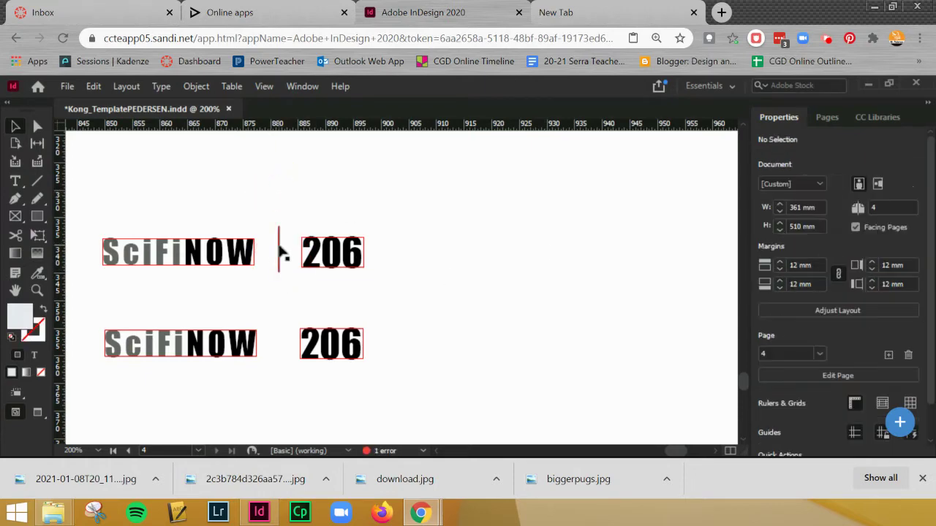
drag(278, 227, 278, 236)
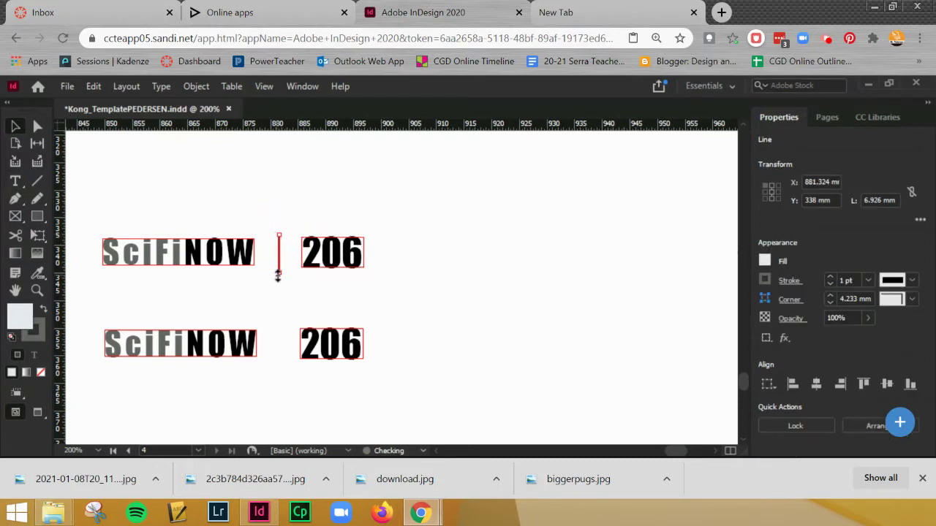
drag(279, 272, 279, 265)
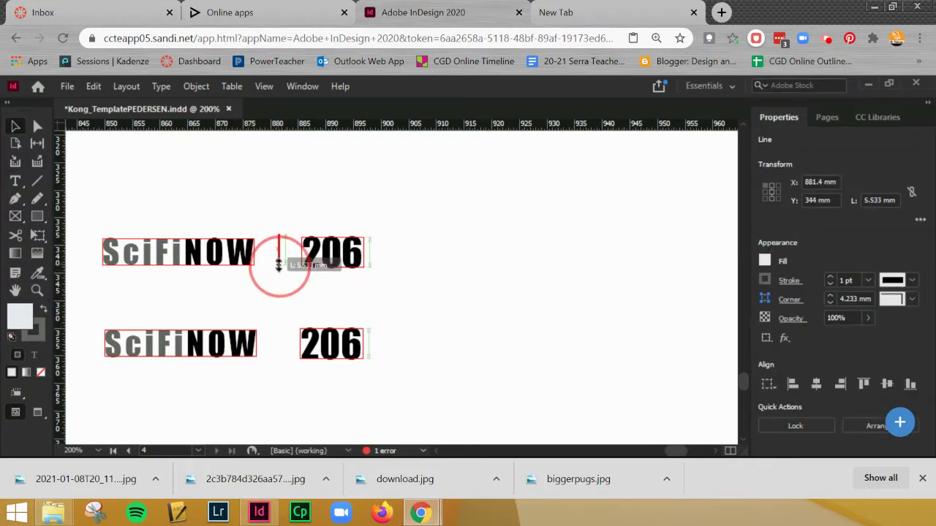
click(425, 319)
- Duplicate the SciFiNOW 206 footer that has no dividing line and place the copy below it
drag(125, 204, 417, 282)
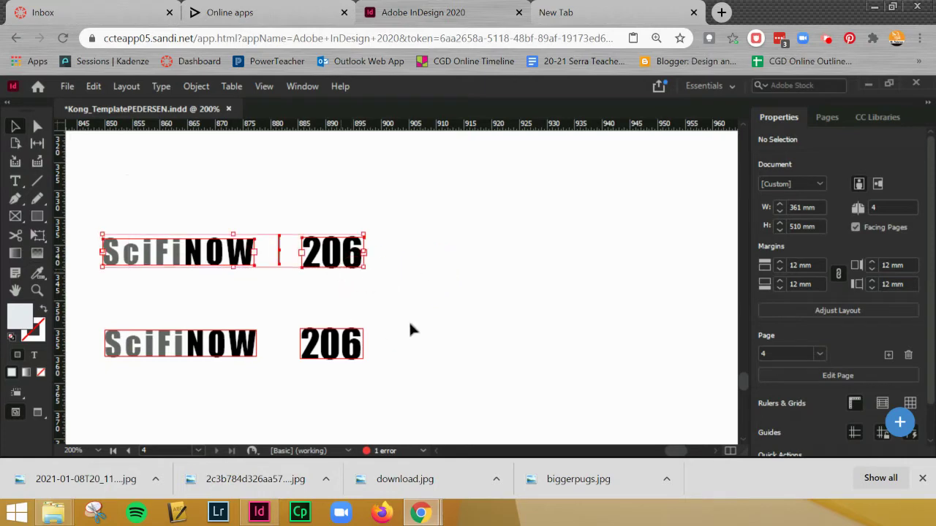
drag(344, 413, 355, 307)
drag(350, 245, 351, 388)
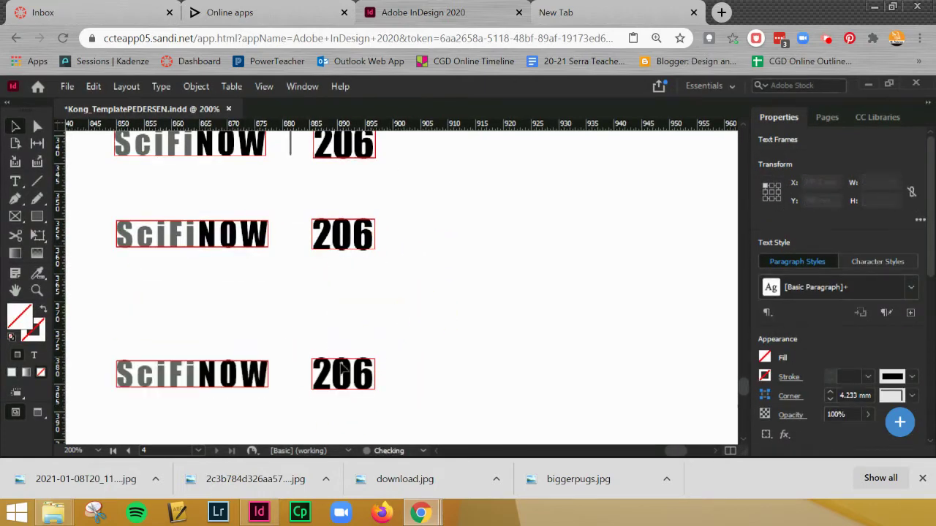
- Enlarge the 206 in the lowest footer copy to about 19.2 mm wide by 9.4 mm high
click(395, 343)
click(369, 370)
mouse_move(375, 357)
mouse_down()
mouse_move(397, 334)
mouse_move(403, 344)
mouse_move(375, 357)
mouse_move(393, 340)
mouse_move(391, 354)
mouse_up()
key(ctrl+z)
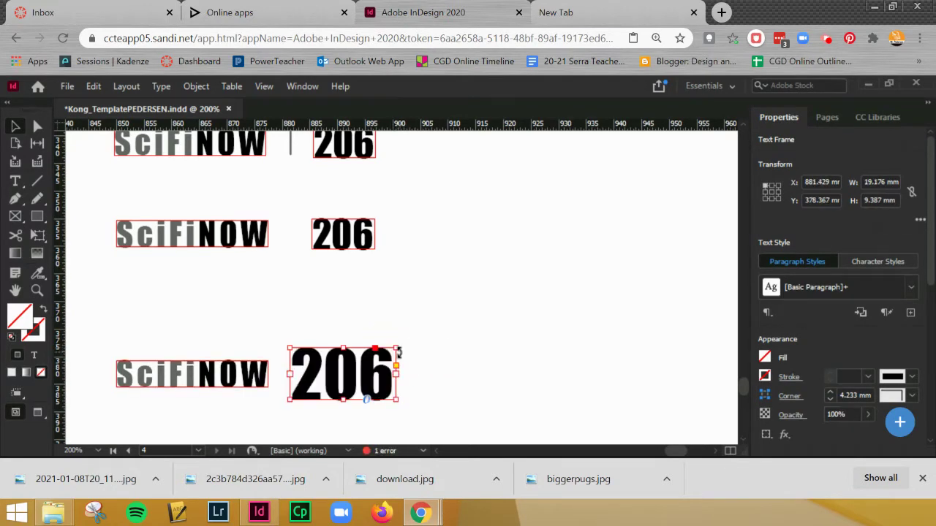
- Duplicate the footer with the enlarged 206 to its right and draw a rectangle about 32 by 8.2 mm behind the copy's SciFiNOW
click(476, 339)
drag(139, 310, 327, 430)
drag(327, 379, 650, 294)
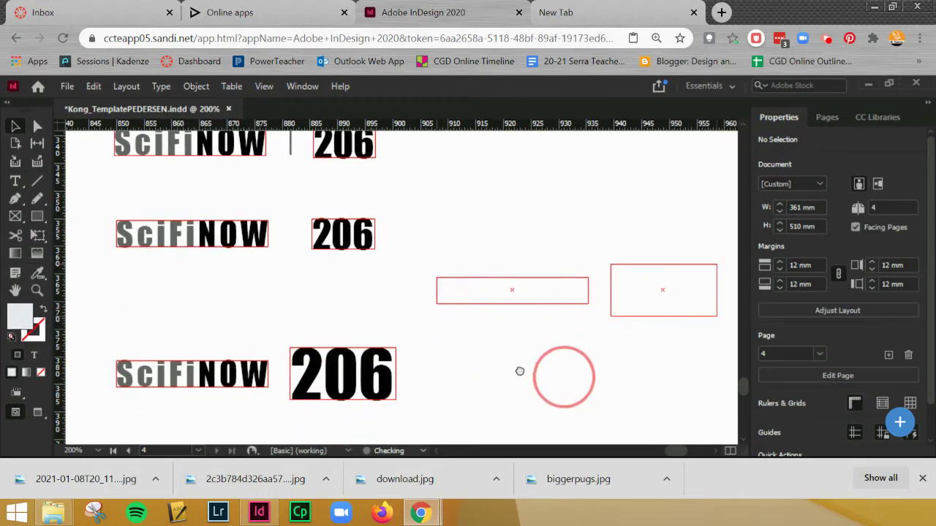
scroll(520, 371, right, 5)
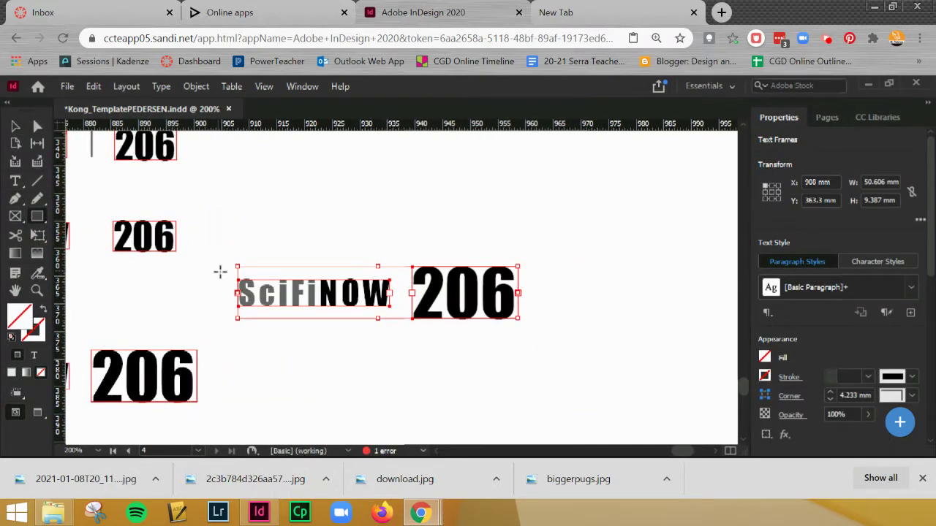
drag(225, 273, 401, 317)
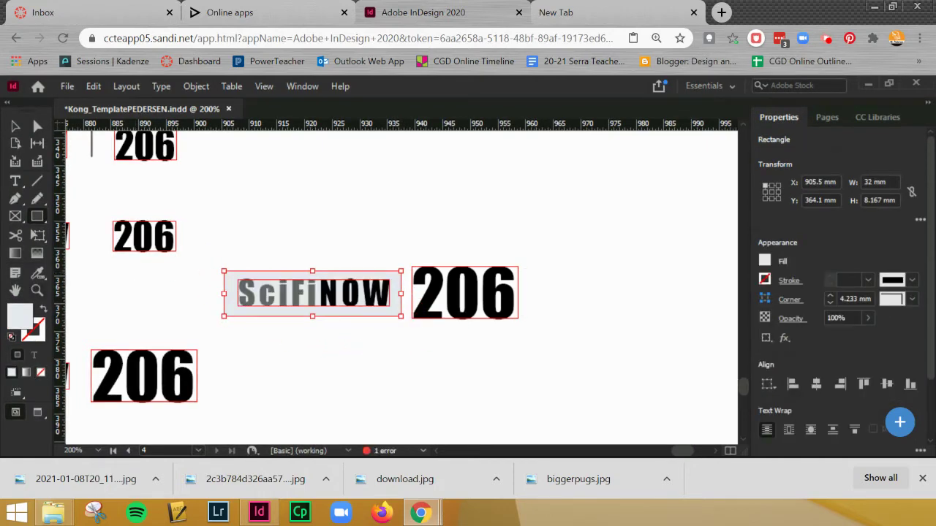
- Change the text colour of the word SciFi on the rectangle to near-white
click(15, 181)
click(287, 302)
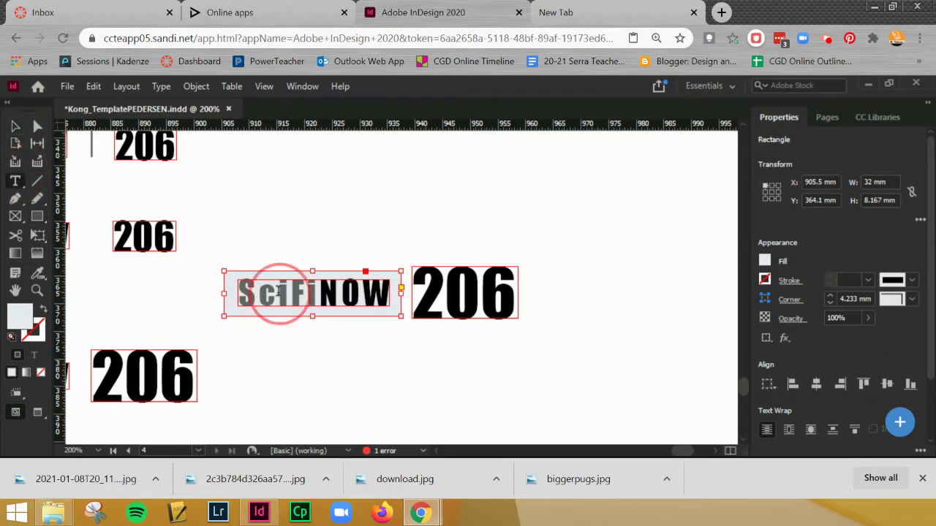
click(316, 293)
drag(316, 293, 224, 296)
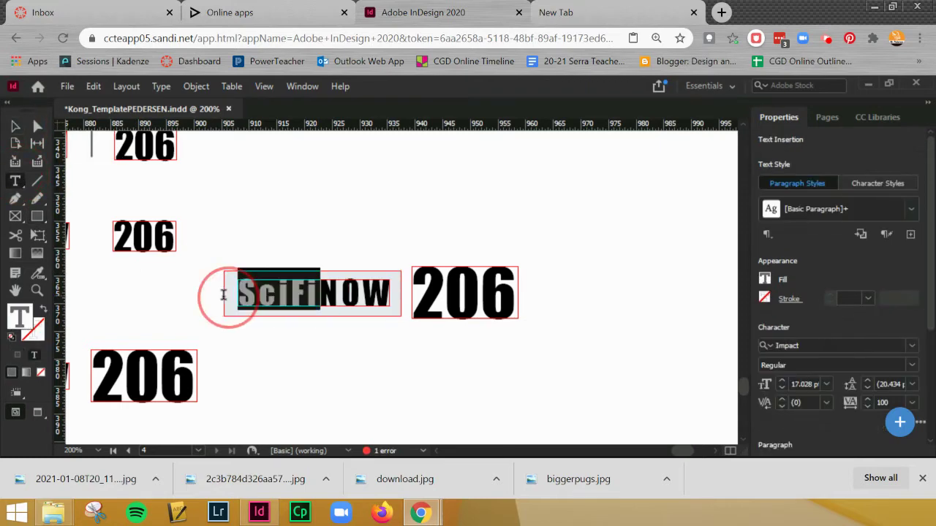
double_click(21, 319)
click(459, 188)
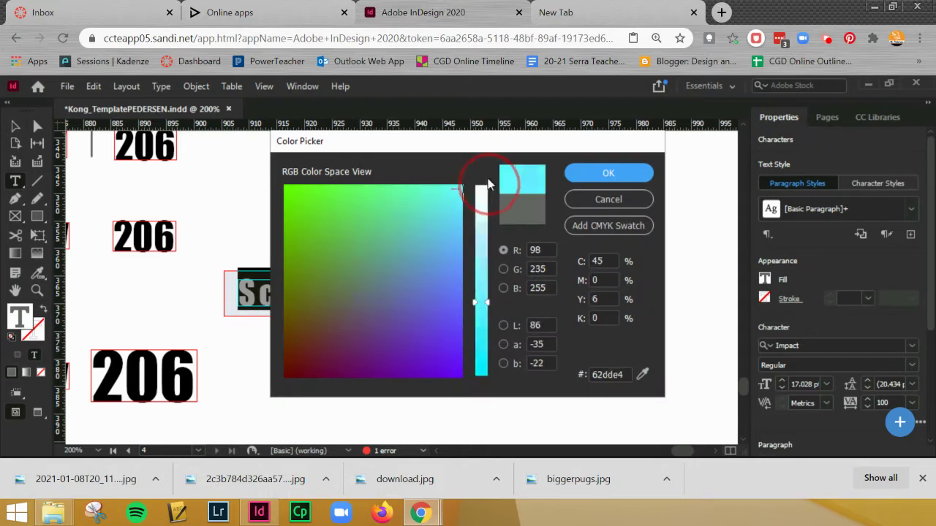
click(481, 188)
key(Return)
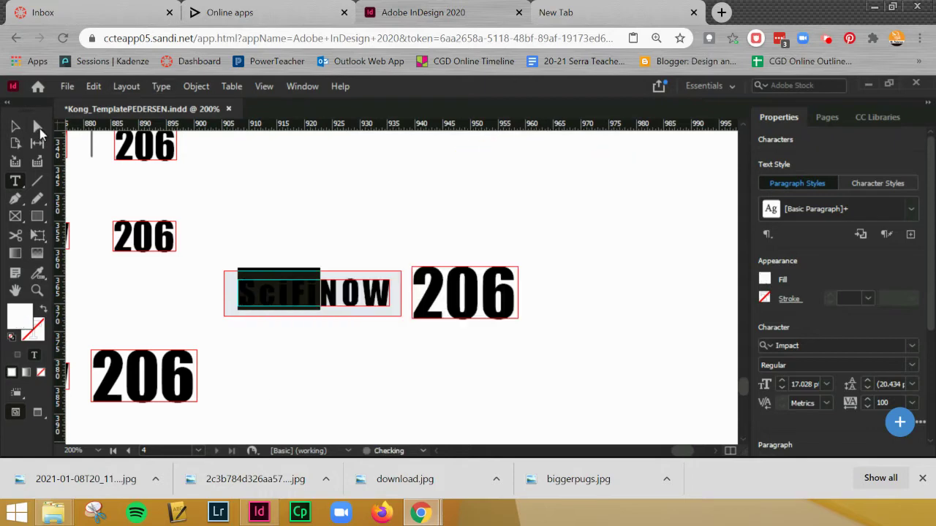
- Duplicate the footer with the rectangle and place the copy about 20 mm above it
click(11, 127)
drag(286, 209, 468, 190)
click(402, 188)
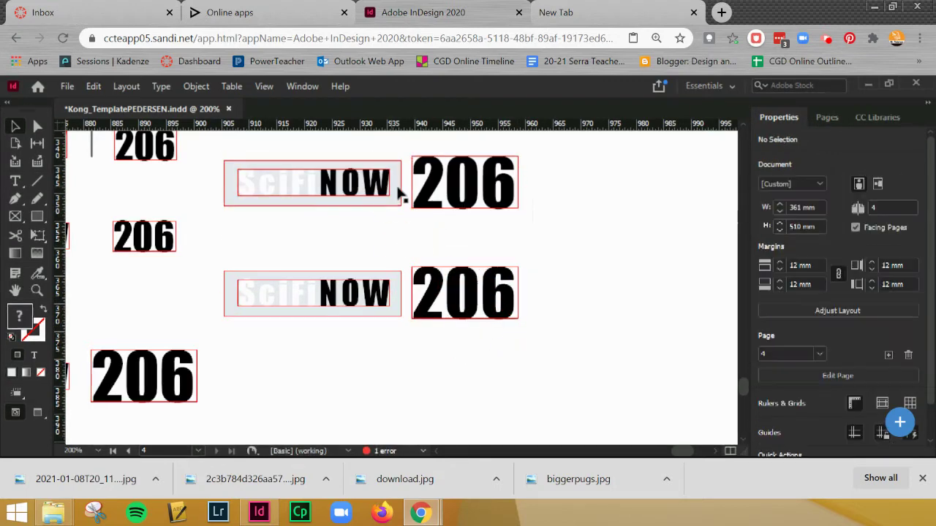
- Round the corners of the upper copy's rectangle to a radius of about 3.9 mm
click(403, 185)
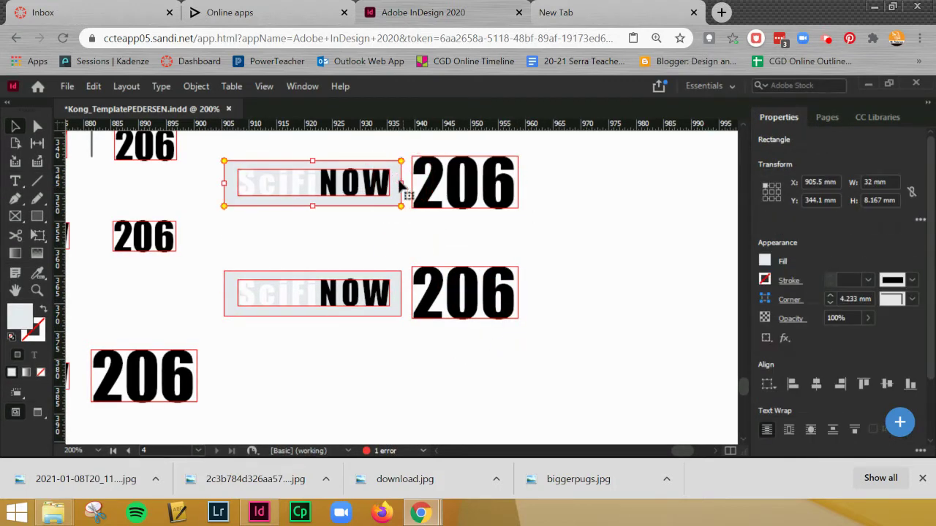
click(322, 243)
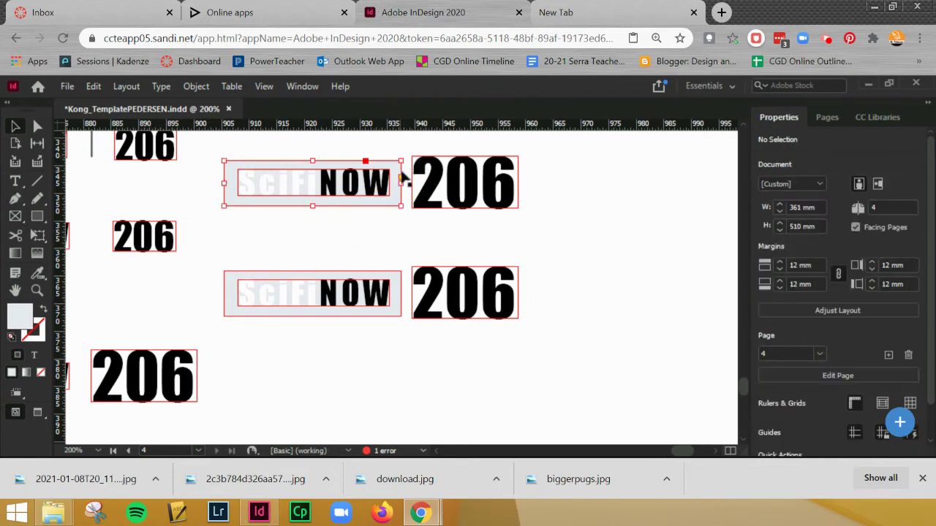
click(403, 179)
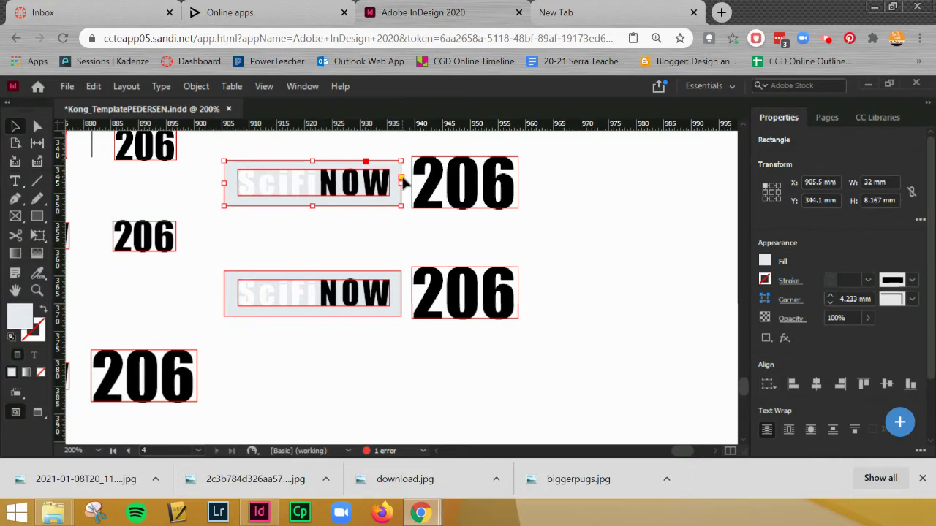
click(401, 179)
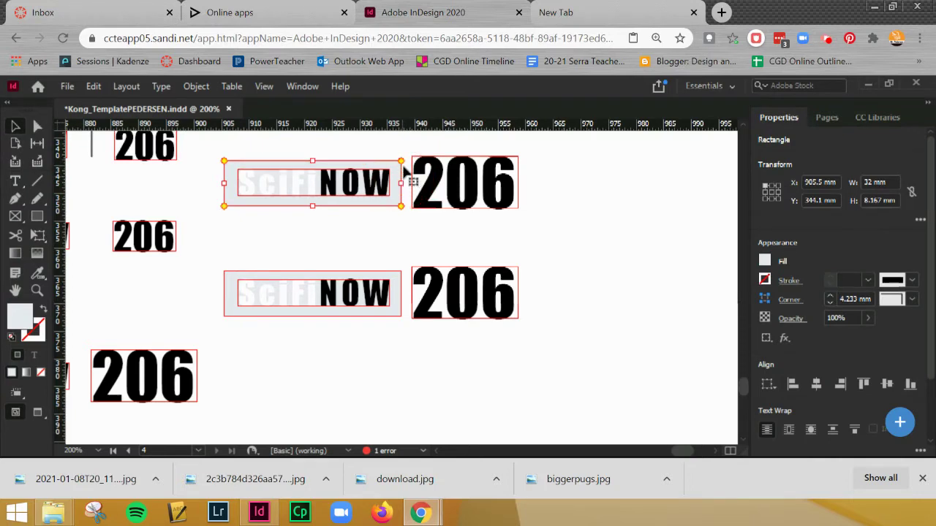
drag(401, 162, 380, 162)
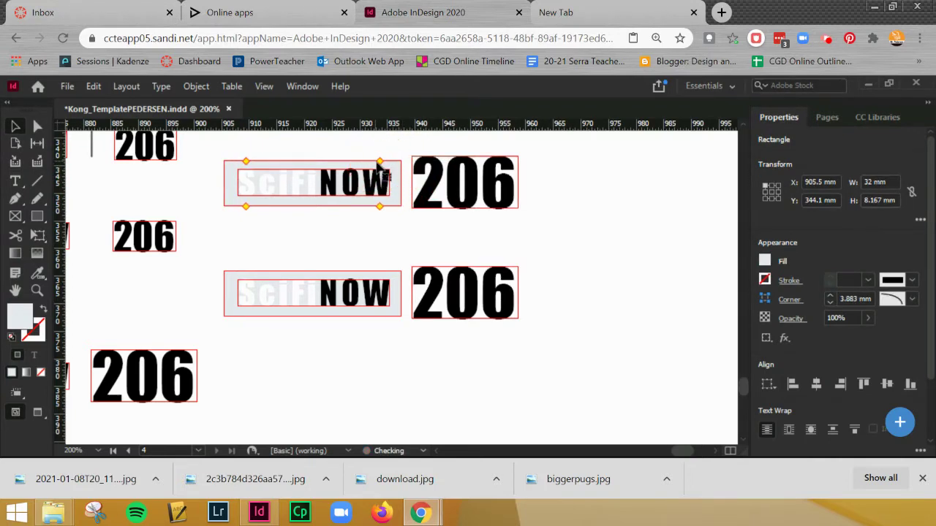
click(408, 227)
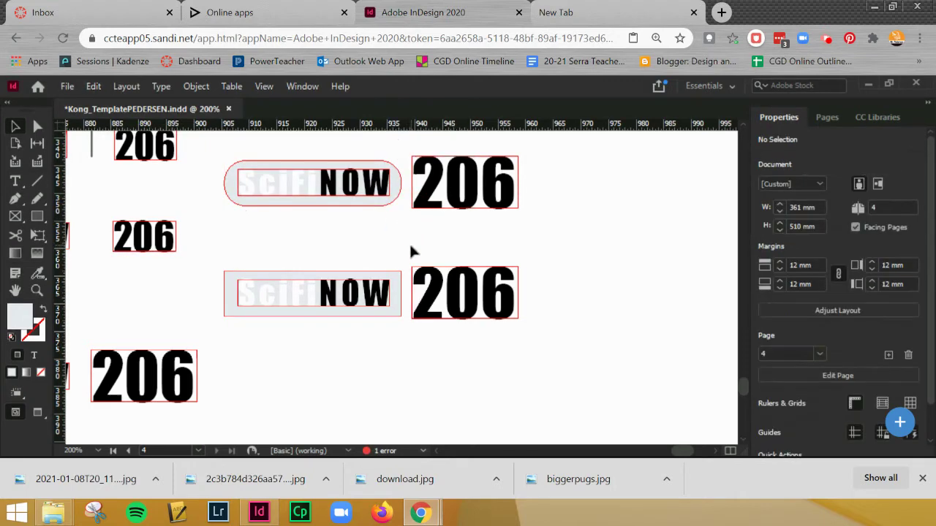
- Duplicate the rounded-rectangle footer above itself and widen the copy's shape to about 58.7 mm so it extends past 206
drag(412, 251, 408, 394)
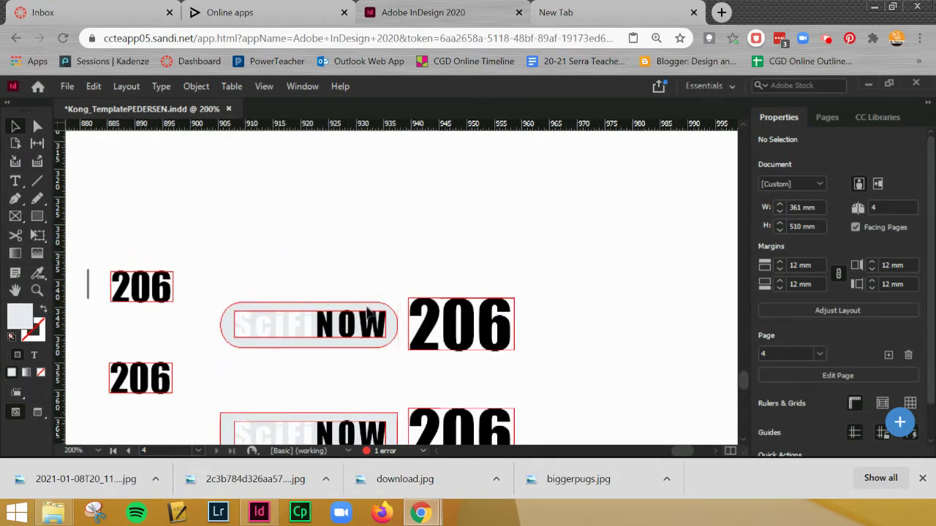
click(394, 325)
drag(335, 284, 461, 366)
drag(454, 333, 545, 214)
click(400, 228)
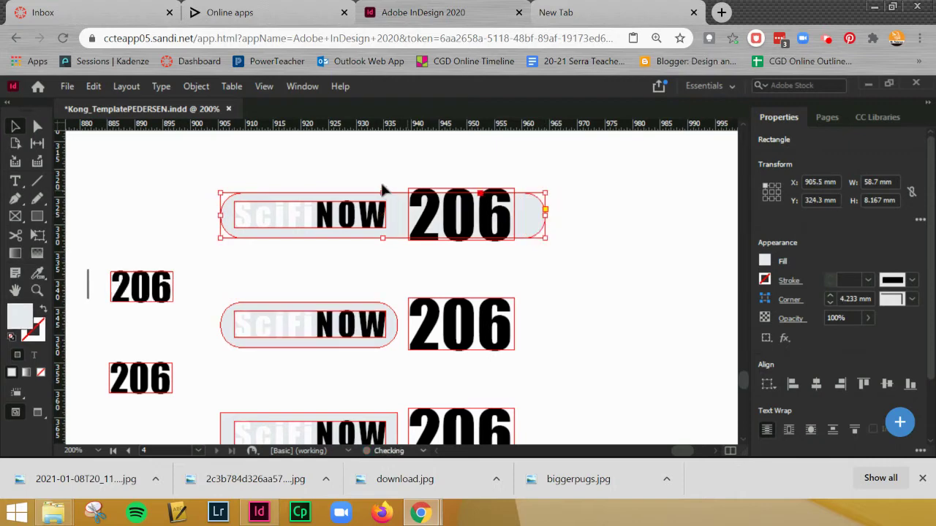
- Resize the wide rounded rectangle to about 55.8 mm wide by 6.6 mm high
drag(387, 194, 393, 202)
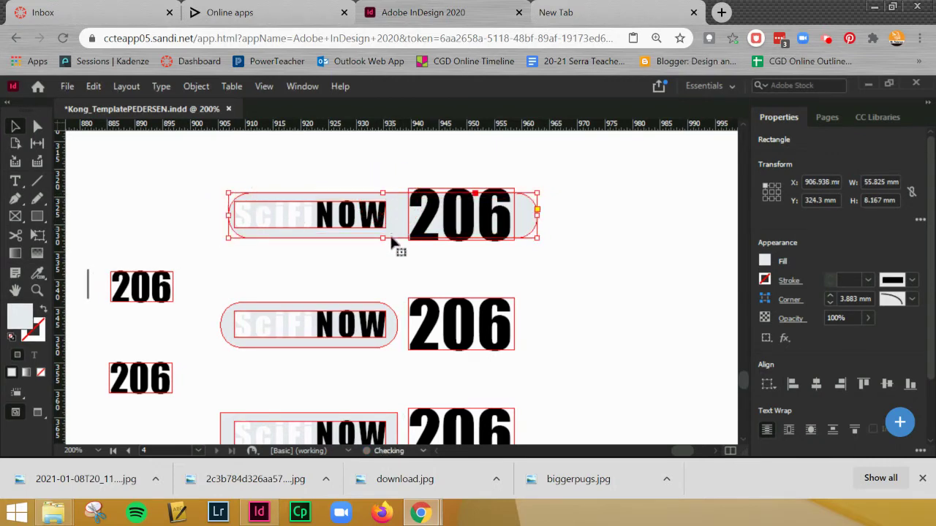
drag(384, 239, 382, 233)
drag(384, 193, 383, 196)
drag(341, 168, 498, 263)
click(238, 263)
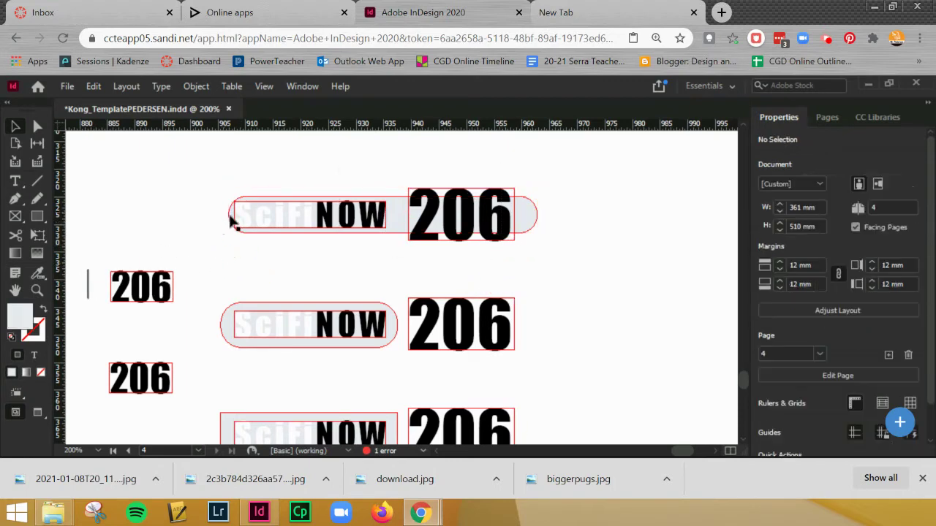
- Extend the wide rounded rectangle's left end outward to a total width of about 57.3 mm
click(226, 217)
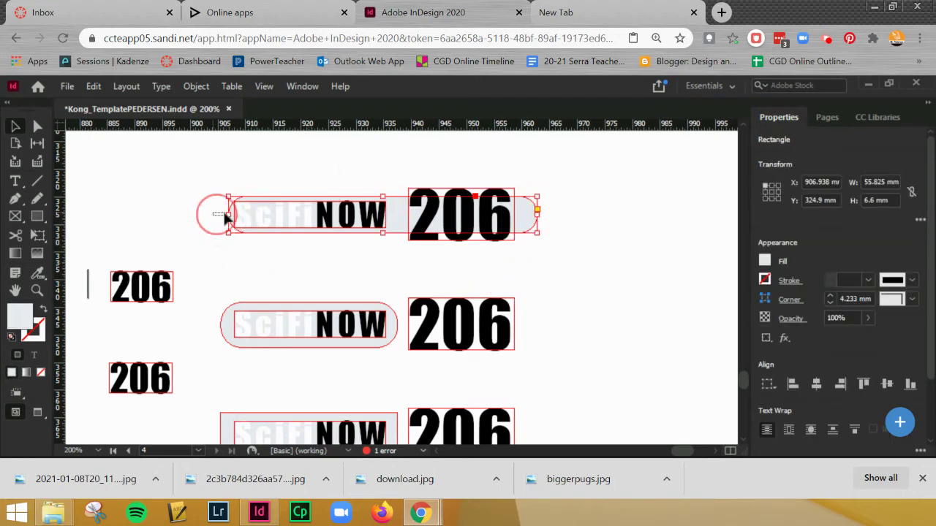
click(227, 214)
drag(229, 217, 220, 215)
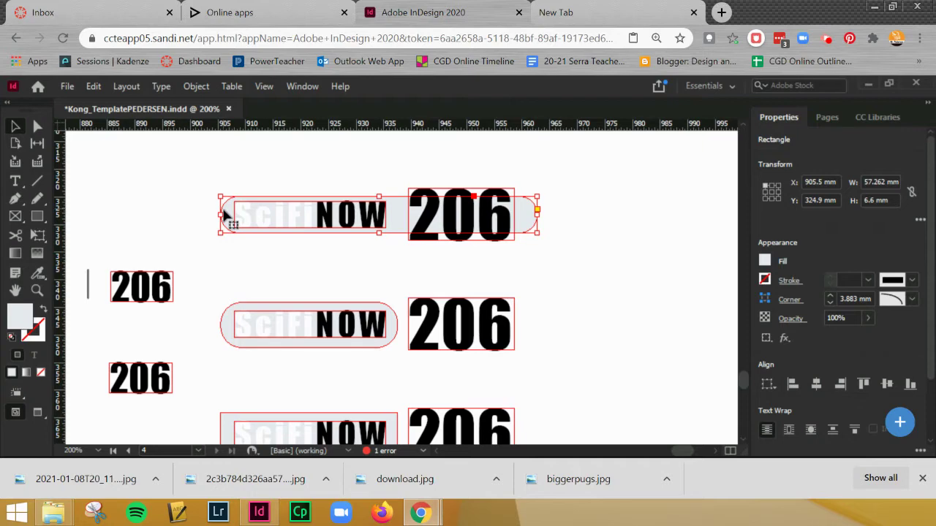
click(329, 270)
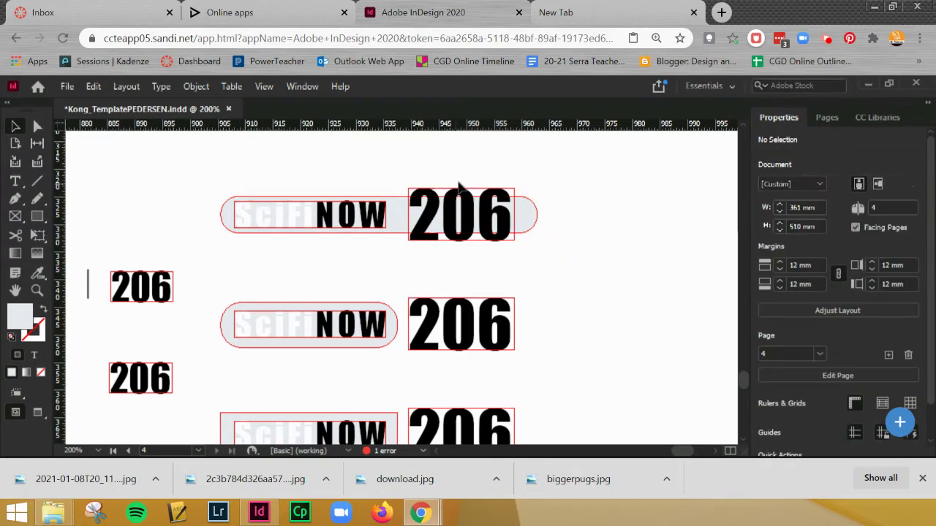
- Give the page number 206 in the top footer variation a white (#ffffff) stroke
click(443, 208)
double_click(435, 205)
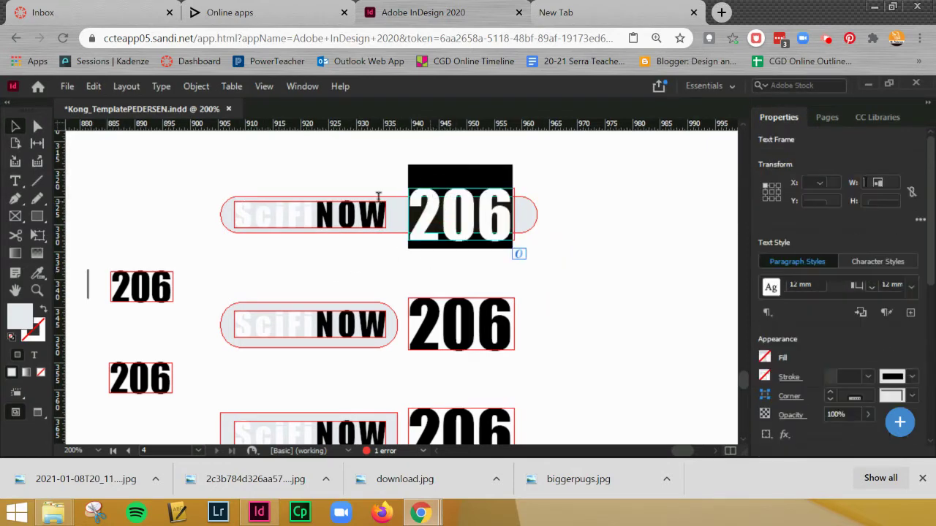
double_click(36, 335)
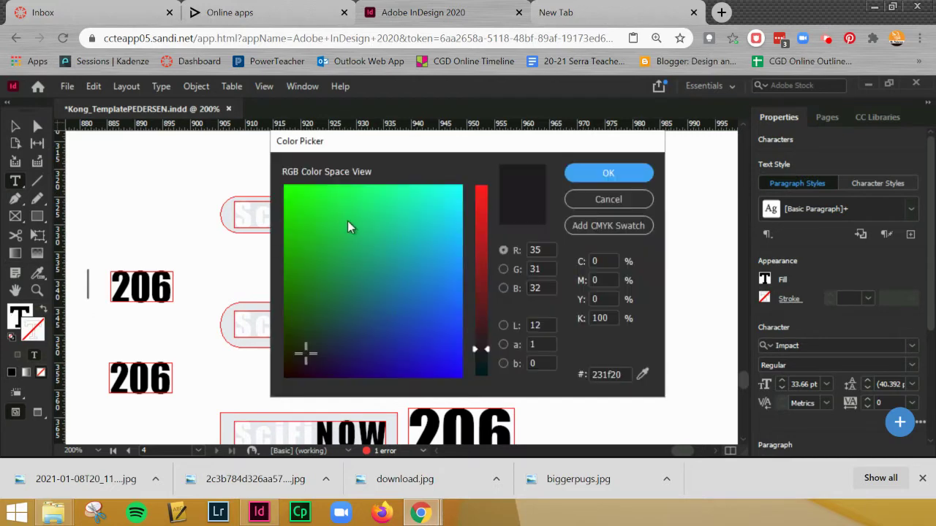
drag(349, 226, 476, 212)
click(481, 183)
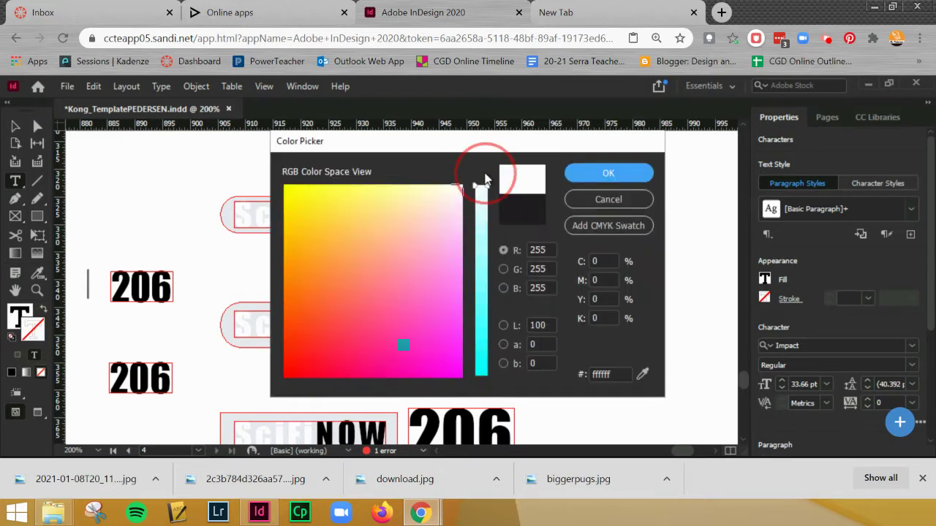
click(589, 171)
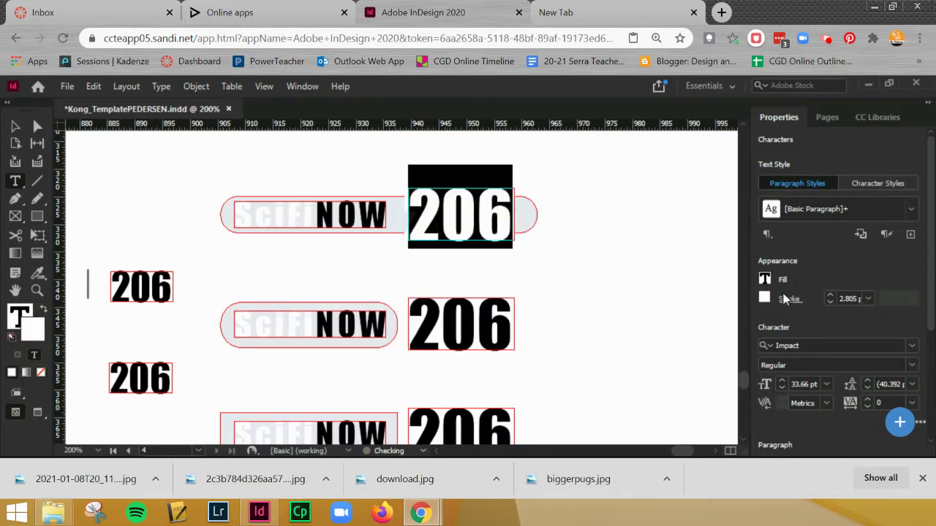
- Align the white stroke of the top 206 to the outside and set its weight to 6 pt
click(788, 300)
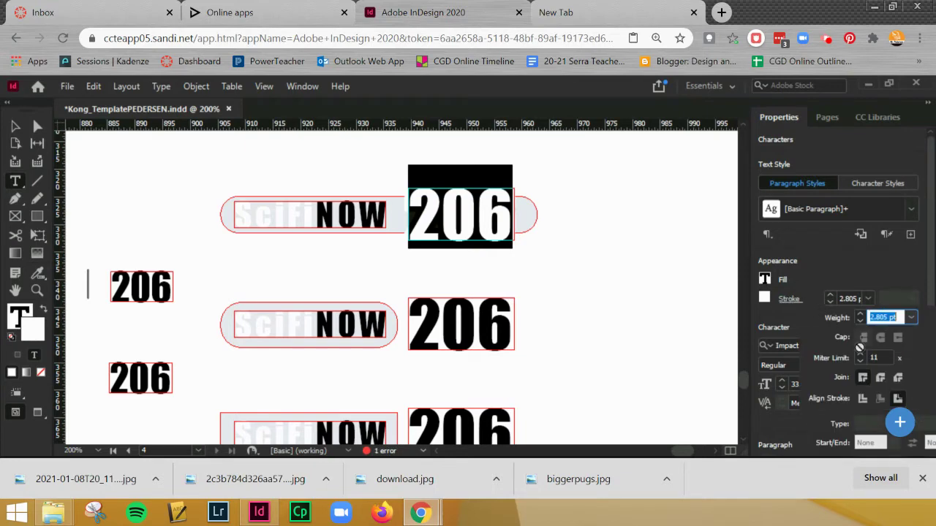
click(899, 399)
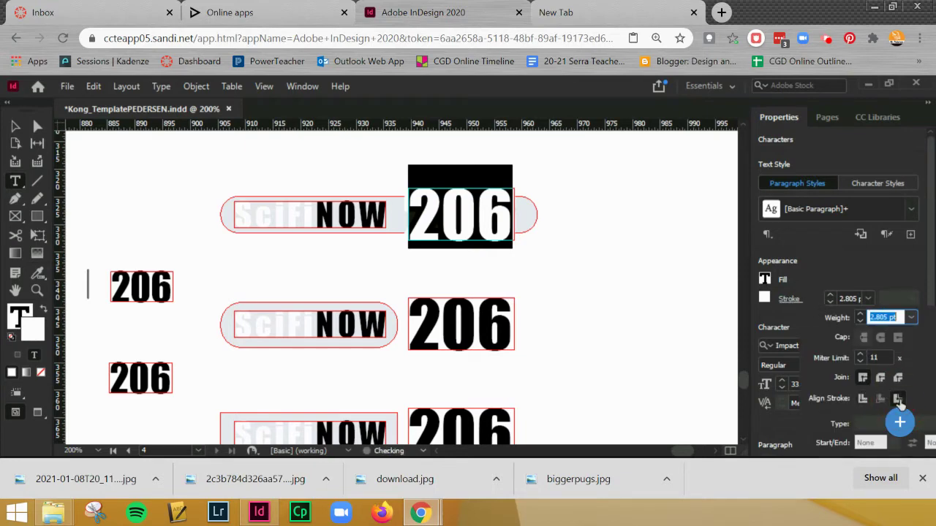
click(860, 315)
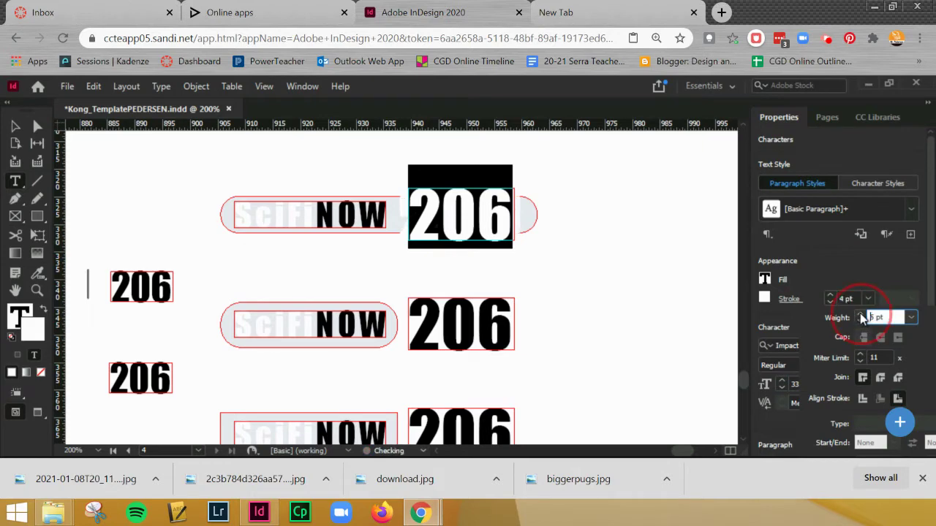
click(864, 316)
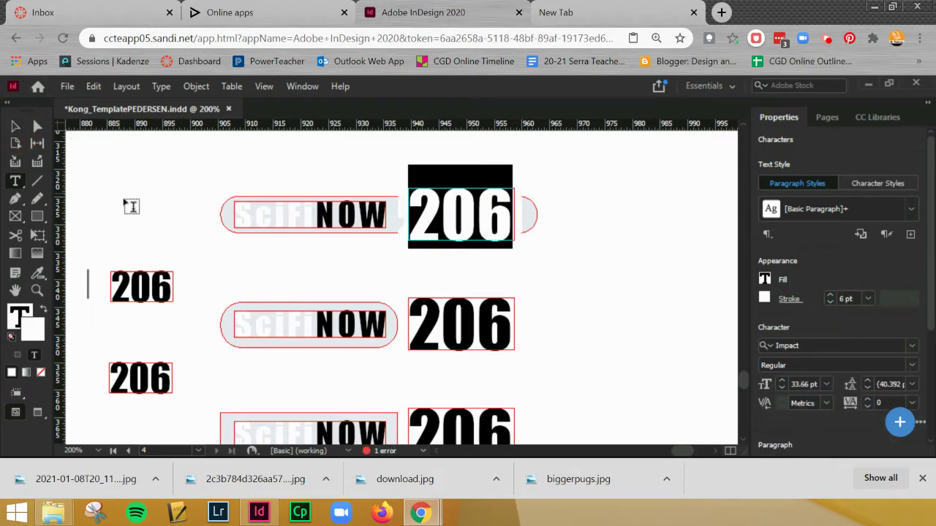
click(591, 286)
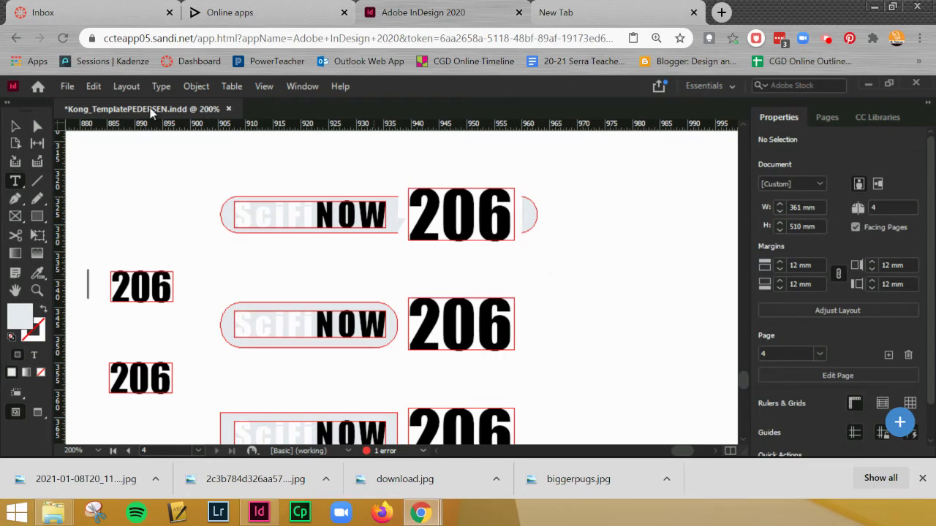
key(v)
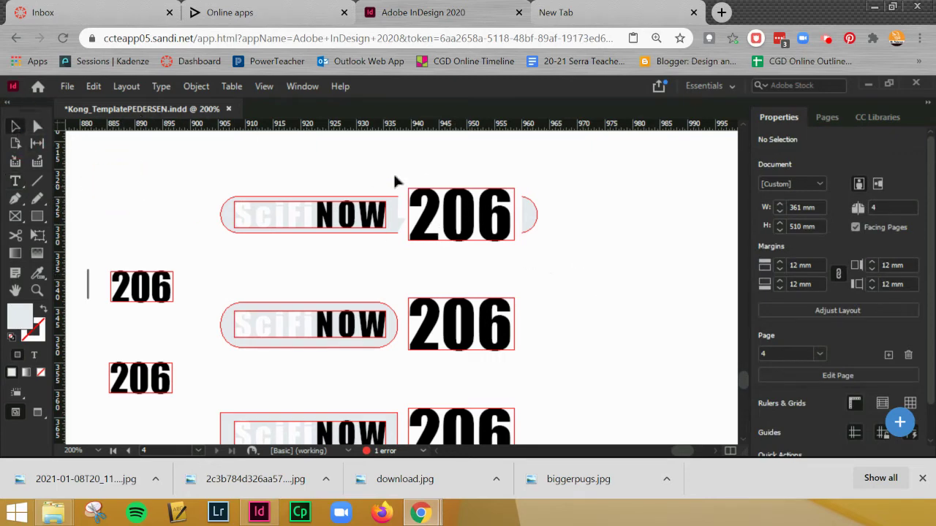
- Draw a rectangle about 70.2 mm wide by 24.7 mm high over the top footer variation and send it to the back
key(ctrl+minus)
click(37, 215)
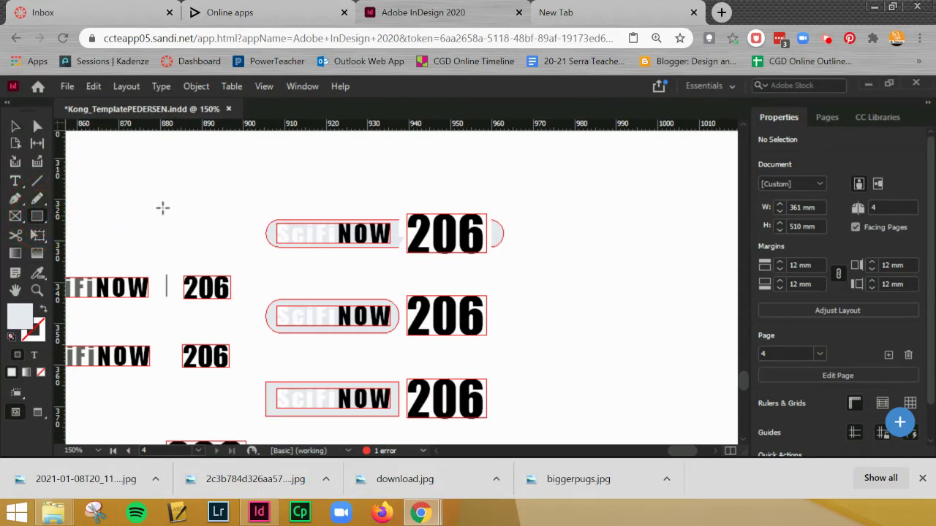
mouse_move(249, 177)
mouse_down()
mouse_move(504, 279)
mouse_move(540, 279)
mouse_up()
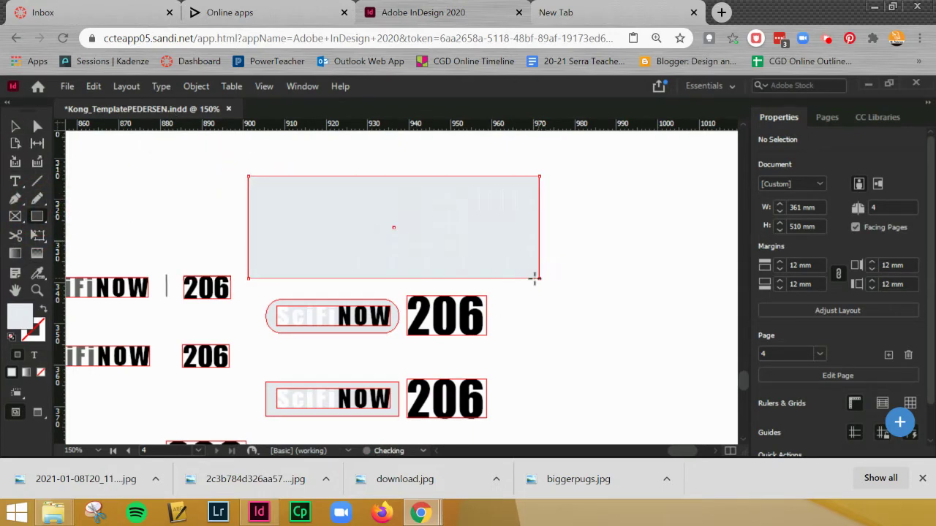
key(ctrl+alt+v)
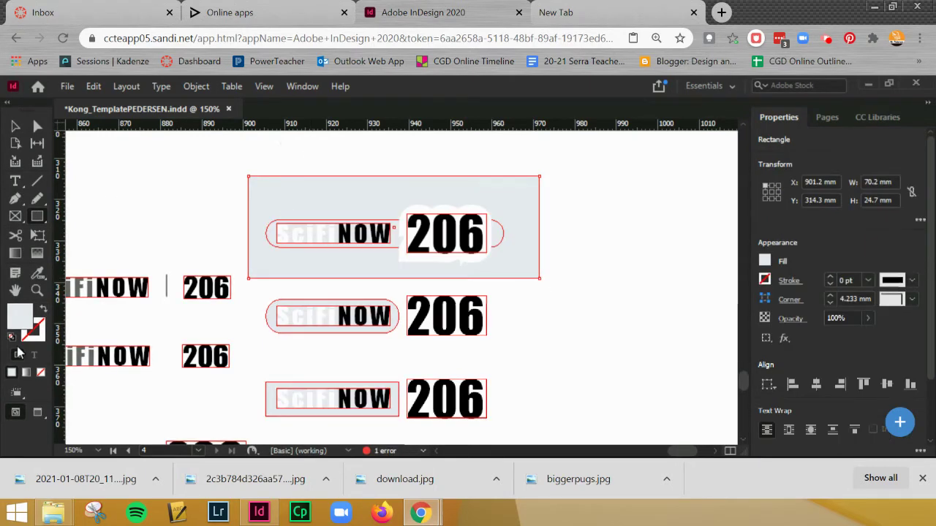
- Fill the rectangle behind the top footer with the golden yellow #e6b000
double_click(19, 320)
click(310, 252)
click(285, 245)
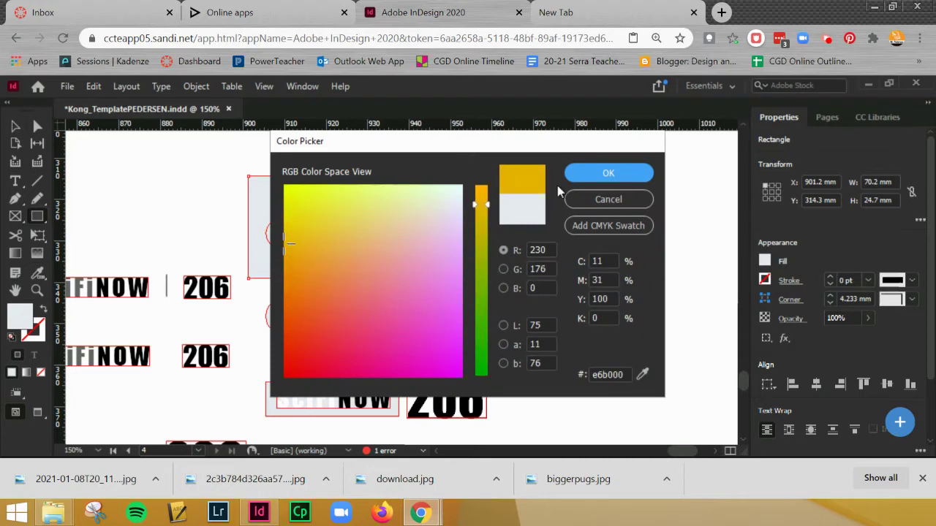
click(594, 176)
click(16, 125)
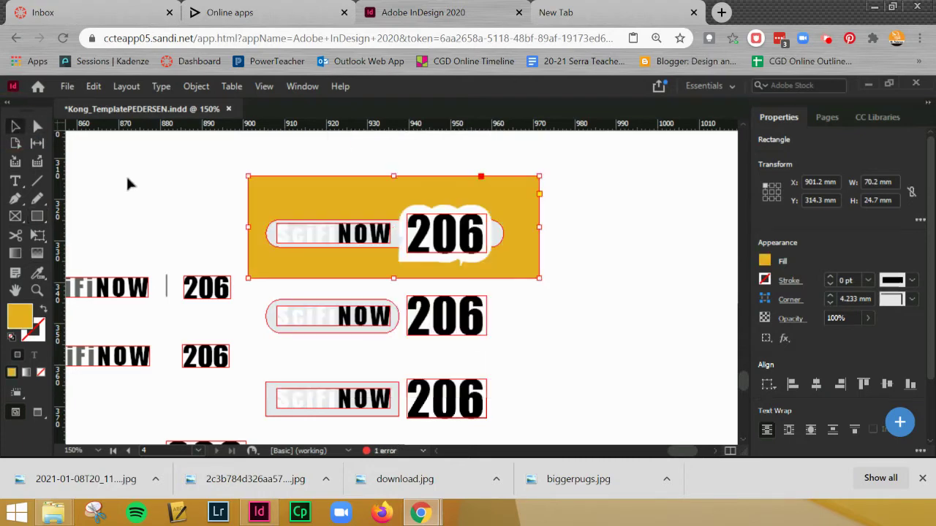
click(552, 356)
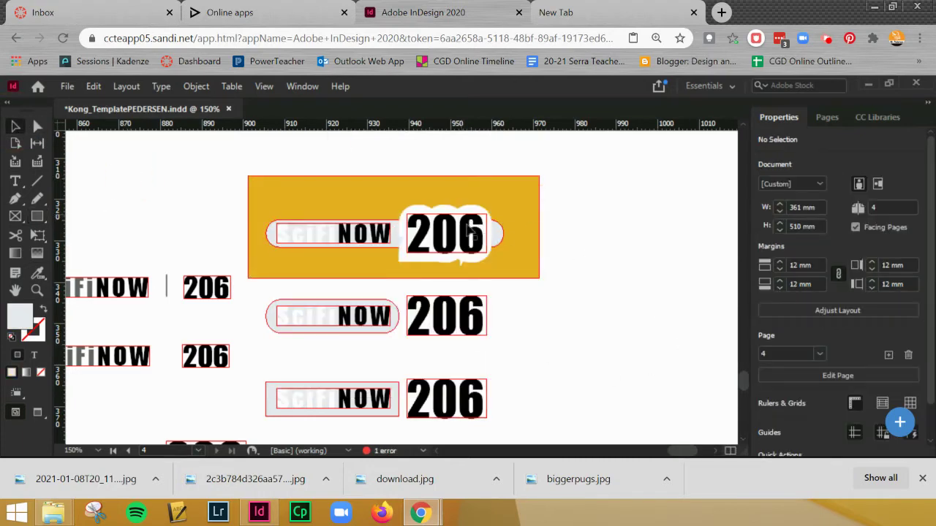
- Reduce the white stroke on the 206 over the yellow rectangle to 3 pt
double_click(468, 227)
double_click(466, 224)
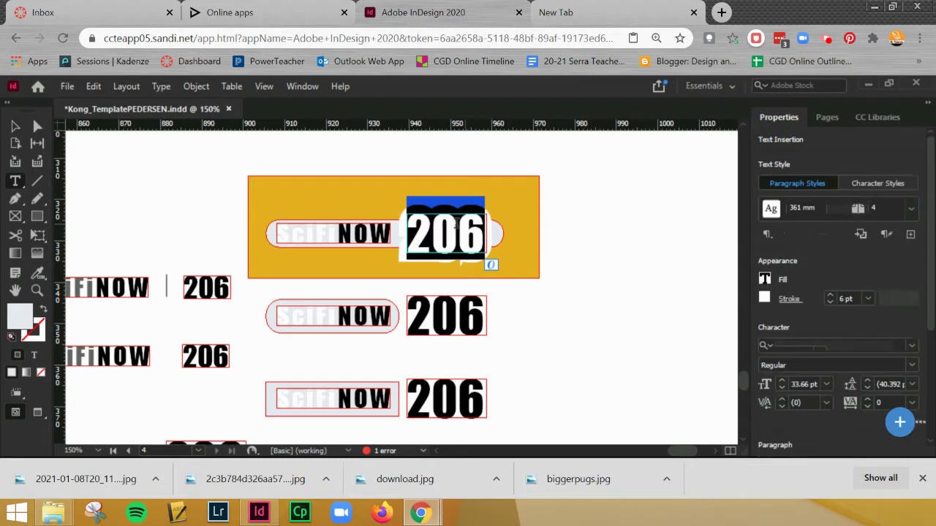
click(830, 302)
click(830, 302)
click(831, 302)
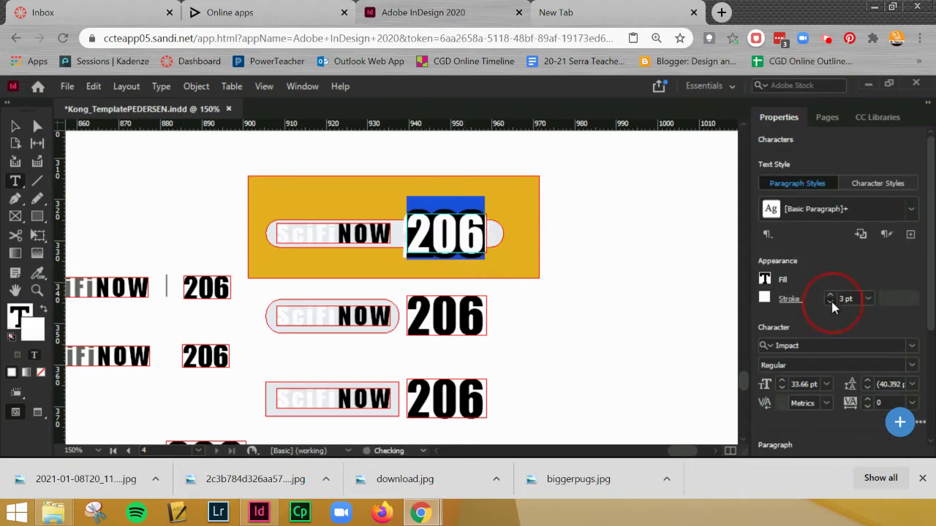
click(661, 297)
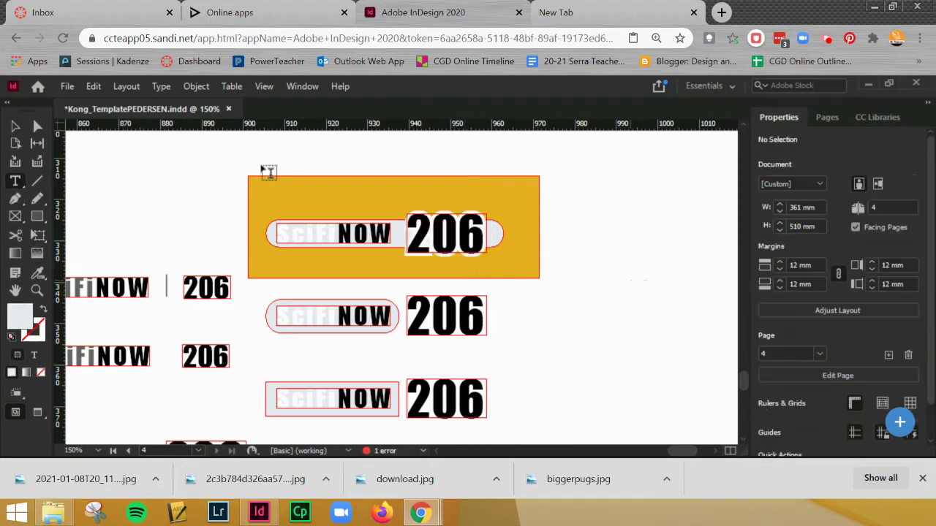
key(v)
click(186, 164)
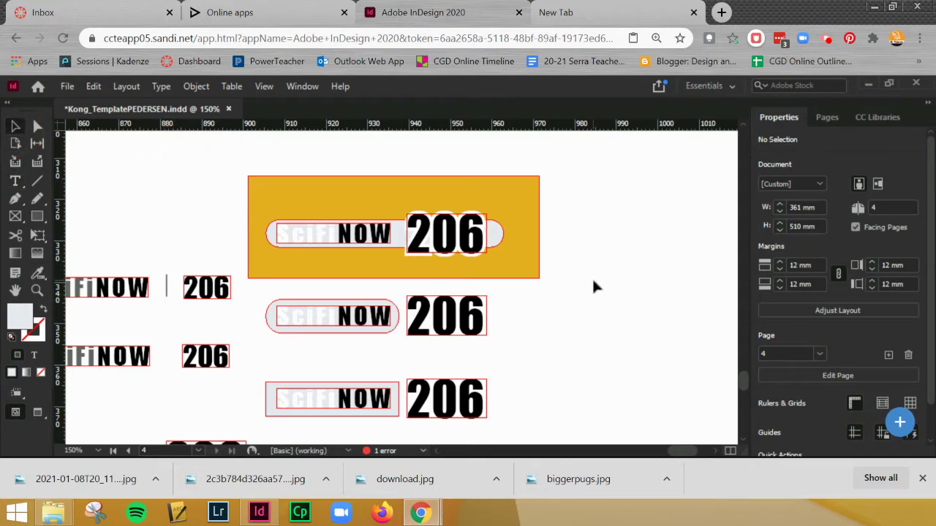
key(ctrl+minus)
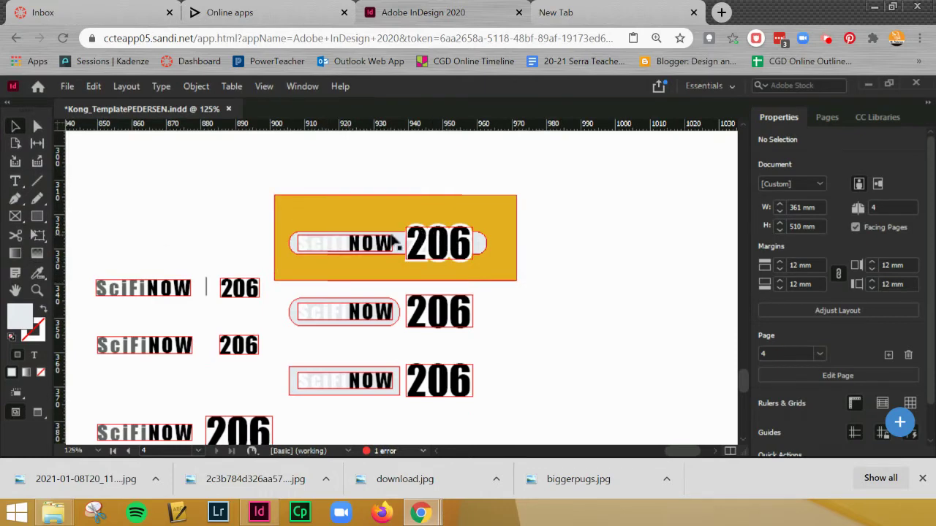
- Switch to the empty browser tab and search Google Images for "magazine folio examples"
click(633, 14)
click(269, 40)
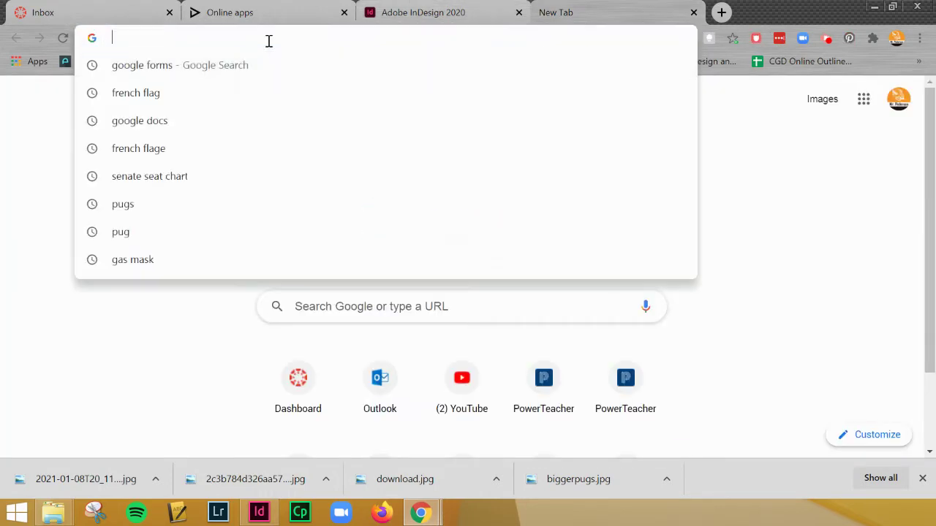
text(magazine)
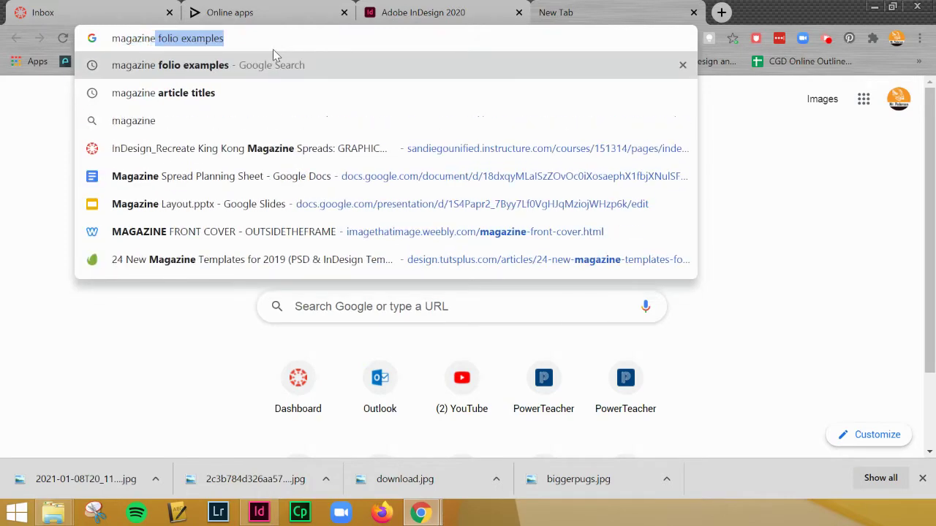
key(Return)
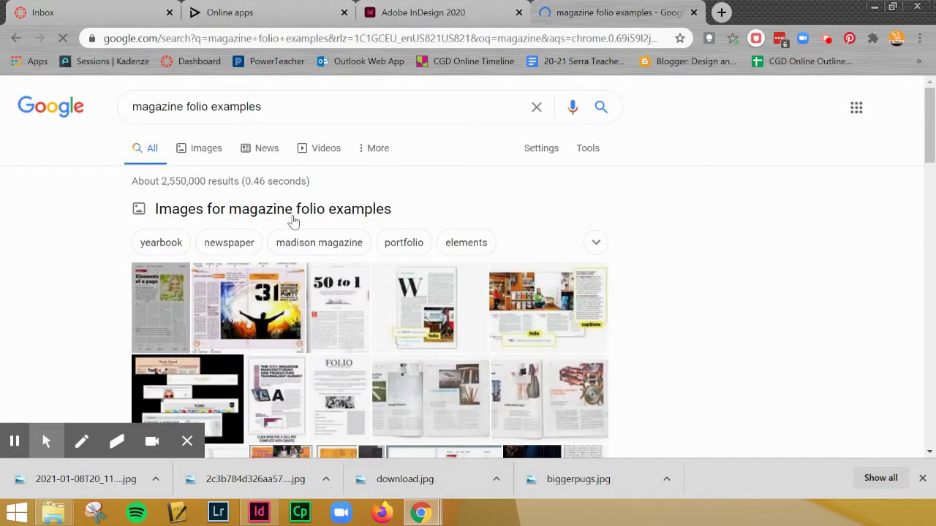
click(214, 152)
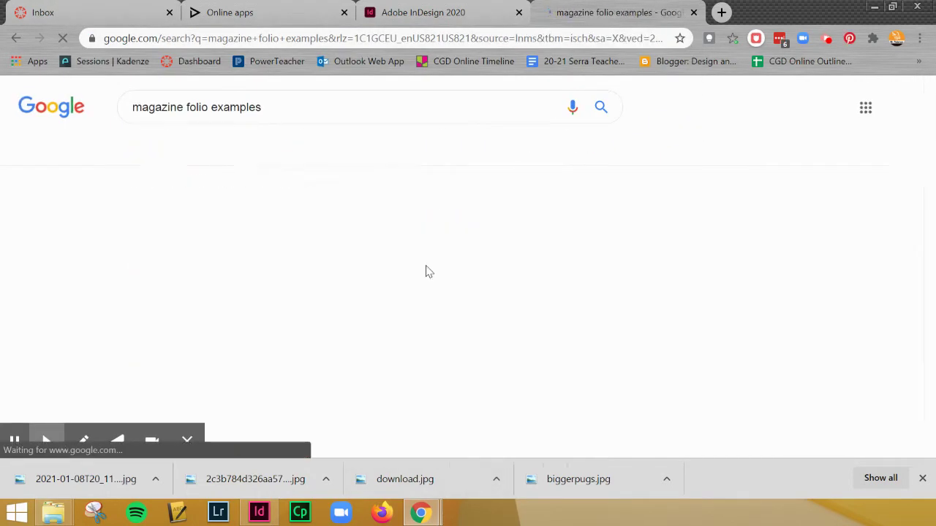
- Examine several magazine layouts in the image results for how their folios combine page number, title and decoration
click(233, 313)
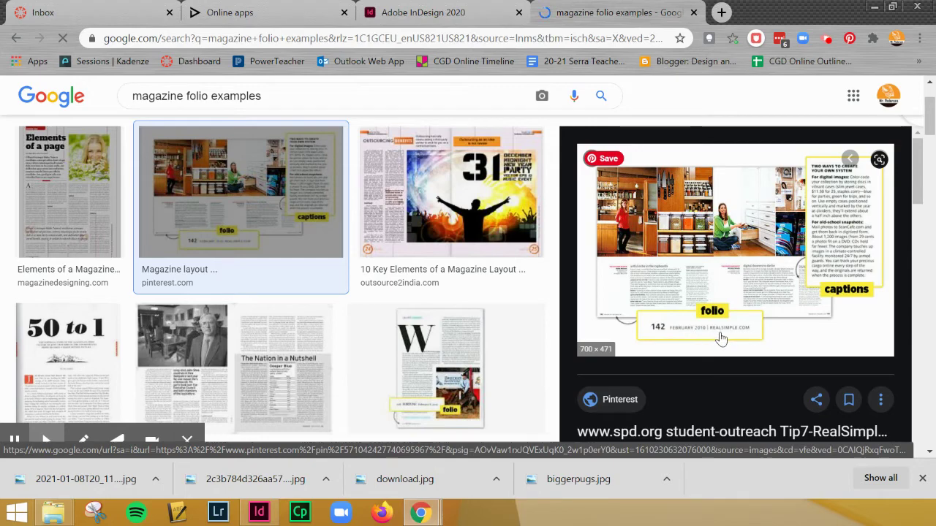
click(451, 193)
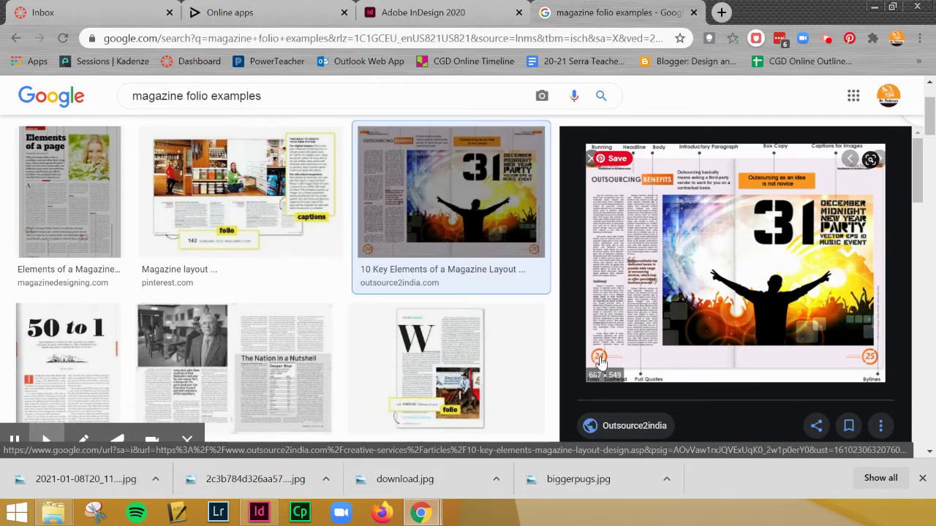
click(439, 359)
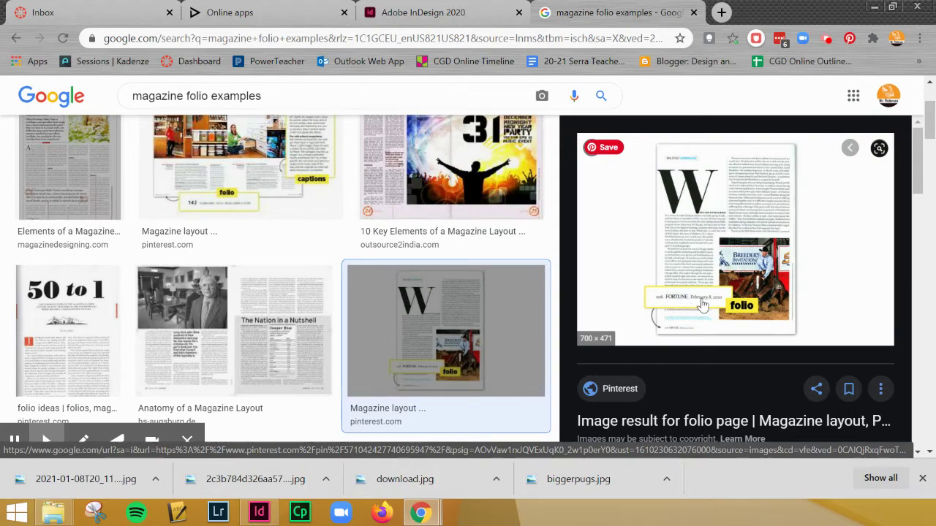
scroll(359, 328, down, 3)
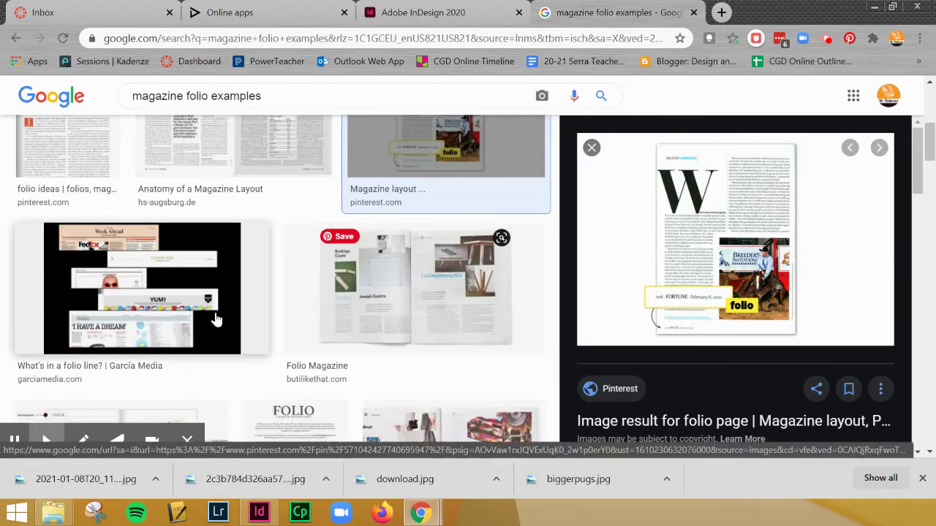
click(173, 286)
scroll(242, 336, down, 3)
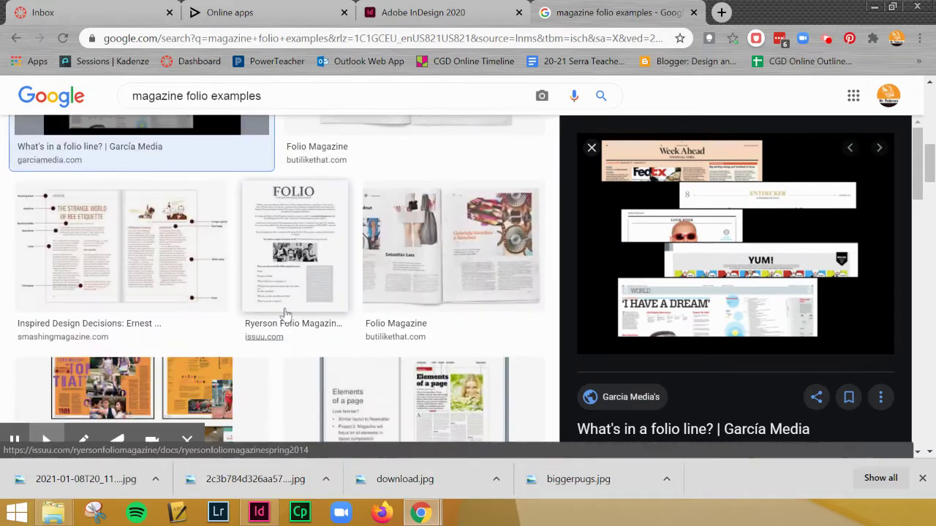
click(289, 300)
click(204, 264)
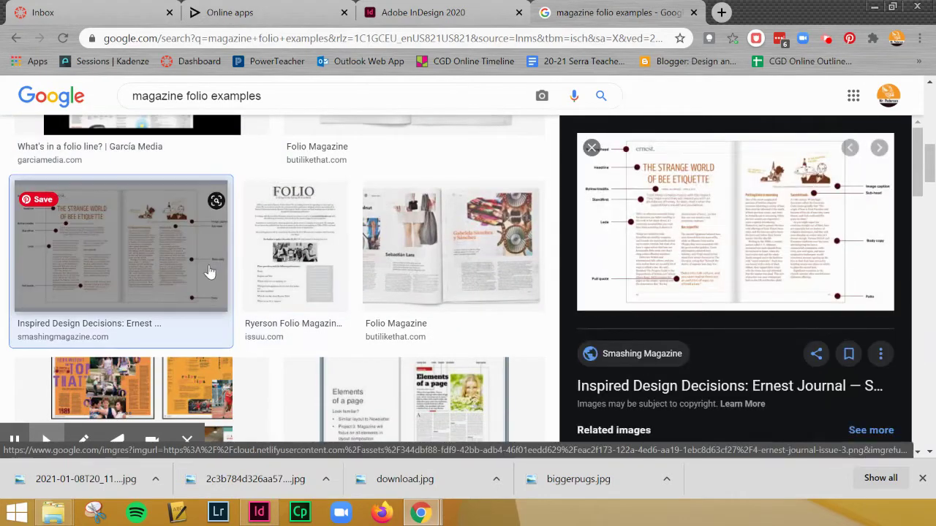
scroll(383, 365, down, 3)
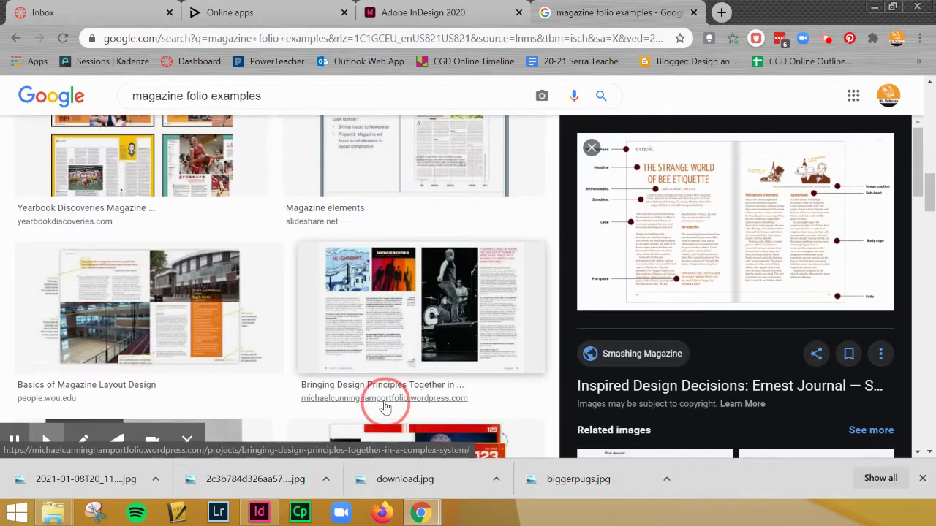
click(224, 354)
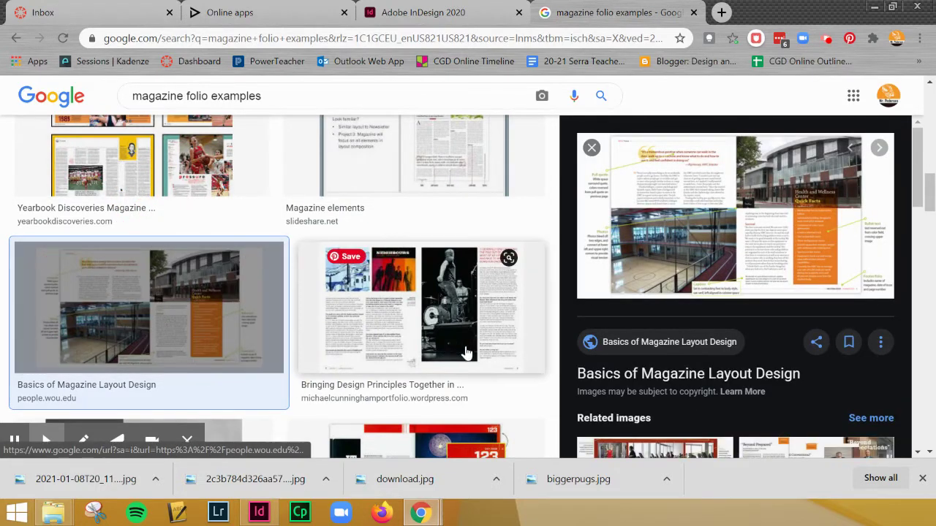
scroll(524, 253, down, 2)
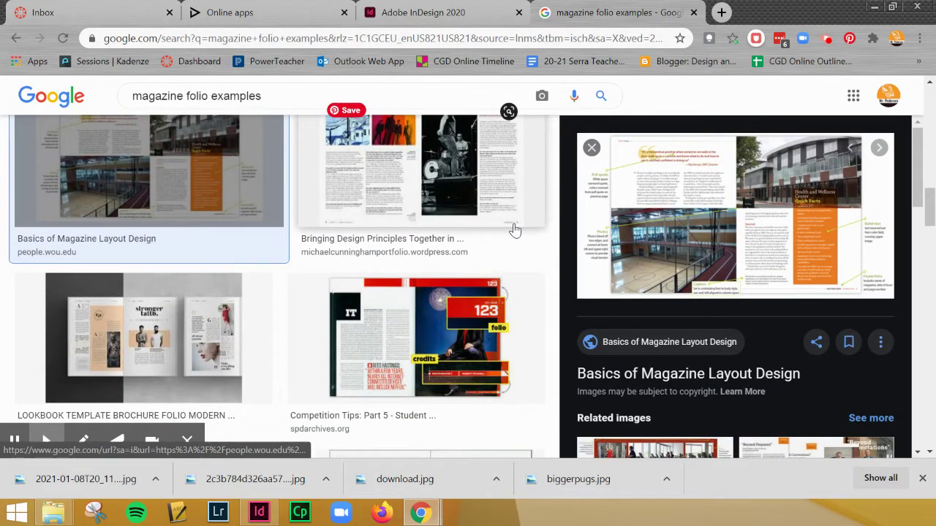
scroll(226, 289, down, 2)
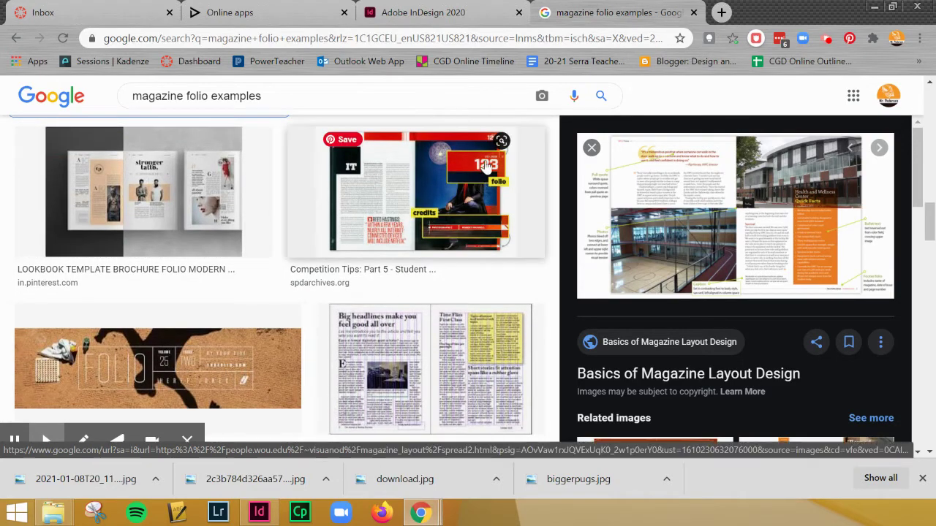
- Look through further magazine layouts in the image results for other folio styles
scroll(512, 343, down, 3)
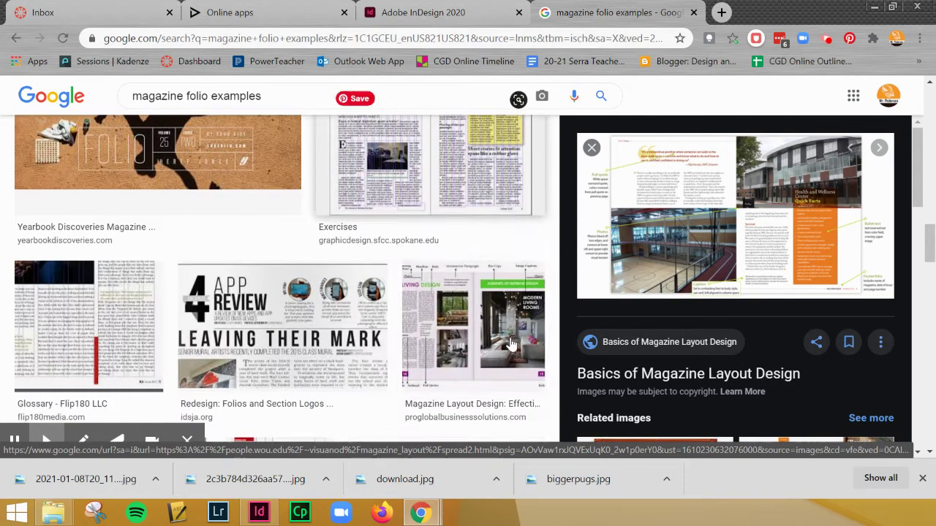
scroll(512, 344, down, 1)
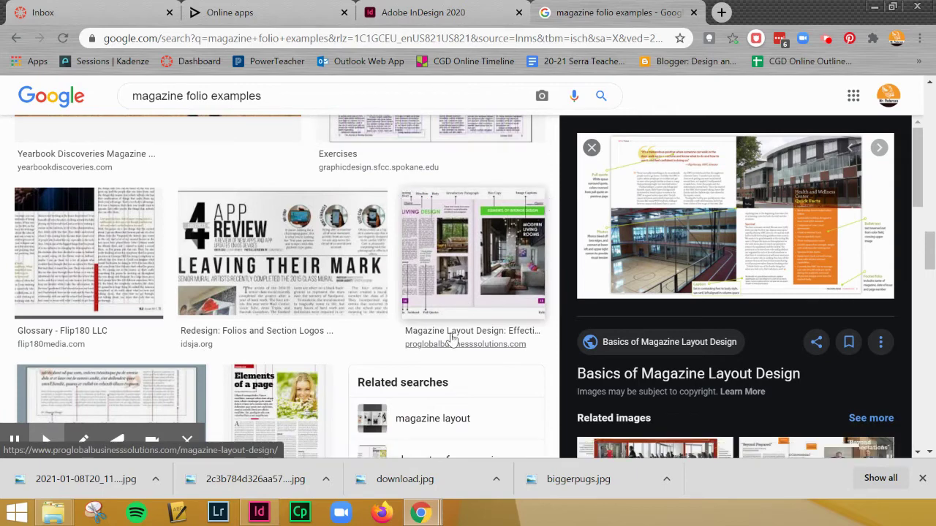
scroll(451, 338, down, 4)
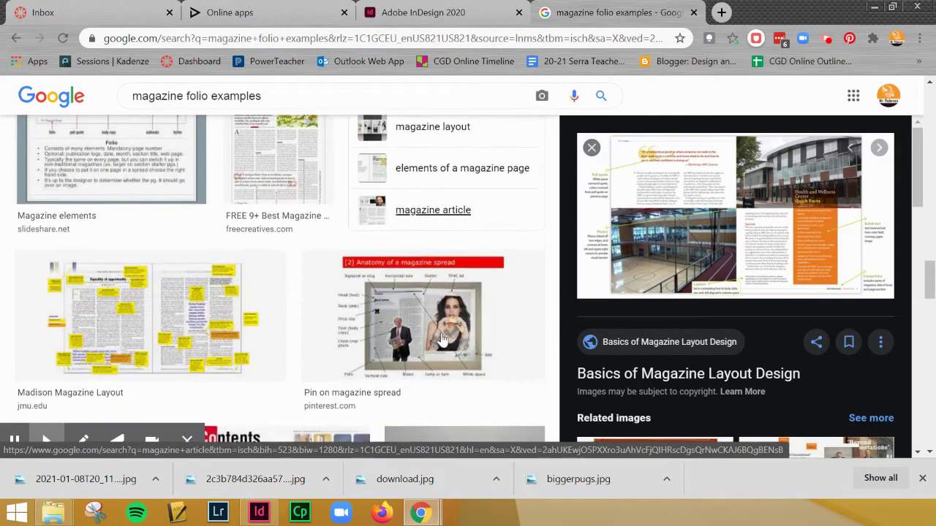
scroll(443, 340, down, 3)
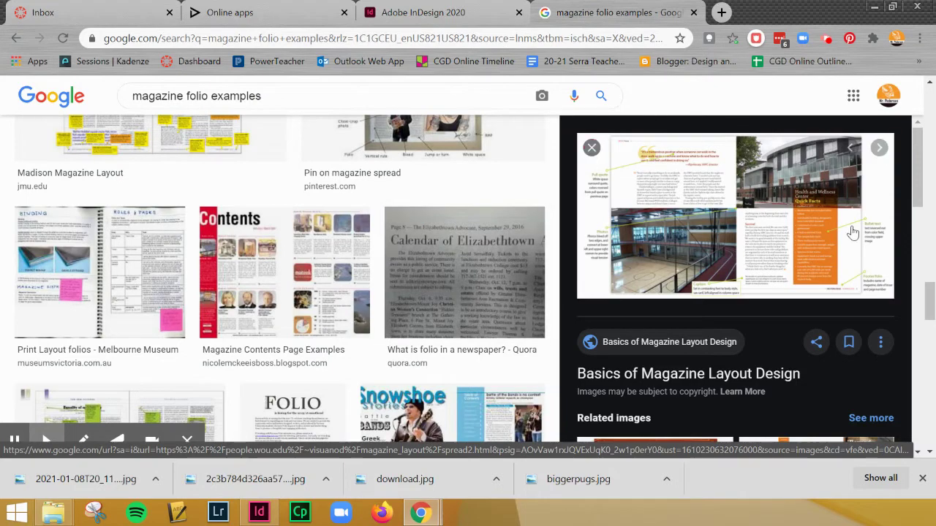
scroll(512, 256, up, 3)
scroll(552, 213, up, 3)
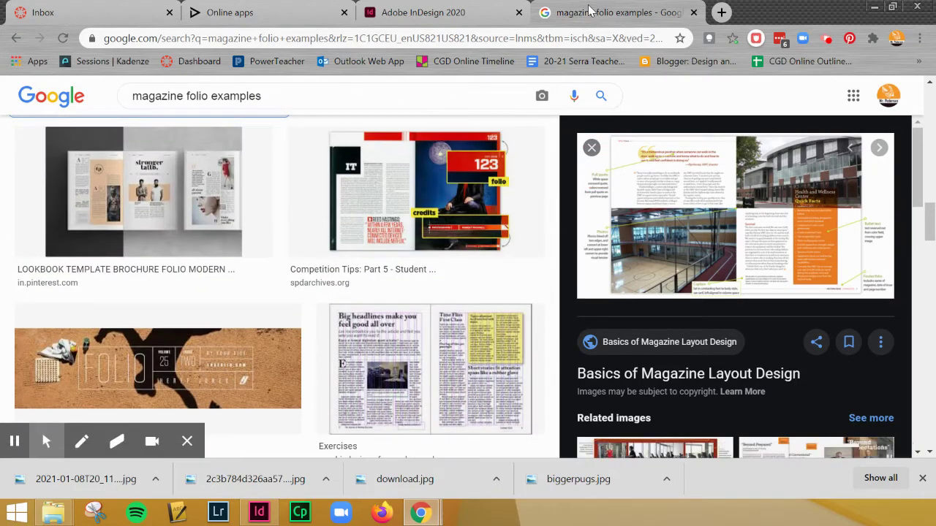
- Switch back to the Kong template in InDesign and delete the golden yellow rectangle behind the top footer variation
click(430, 14)
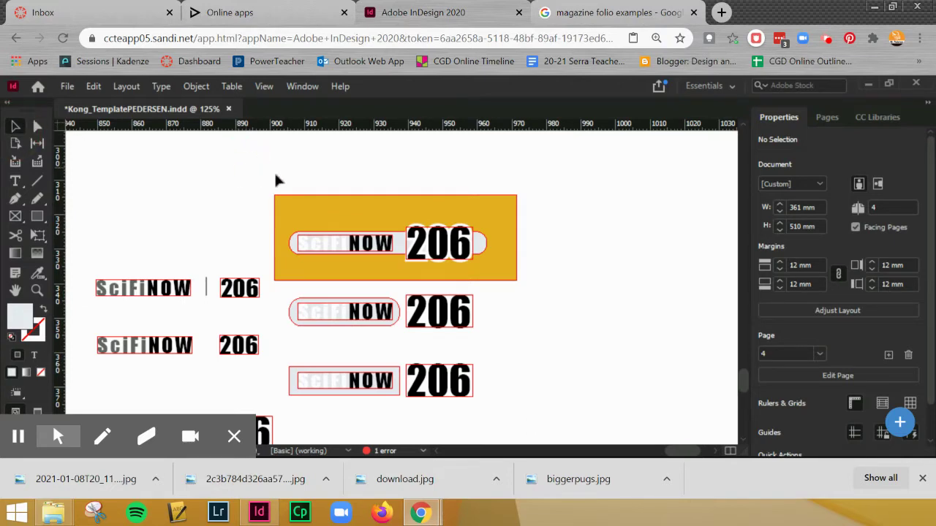
key(ctrl+minus)
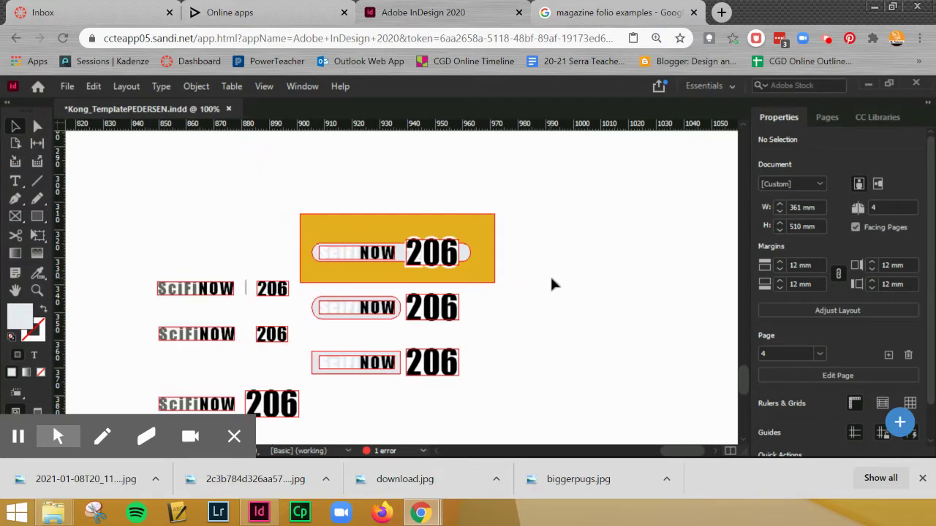
key(ctrl+equal)
key(ctrl+minus)
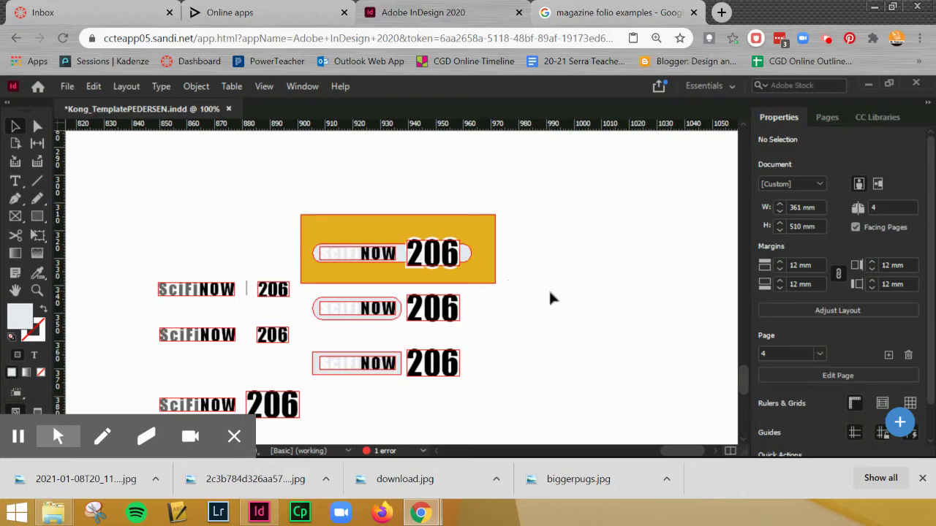
drag(552, 298, 652, 256)
click(596, 299)
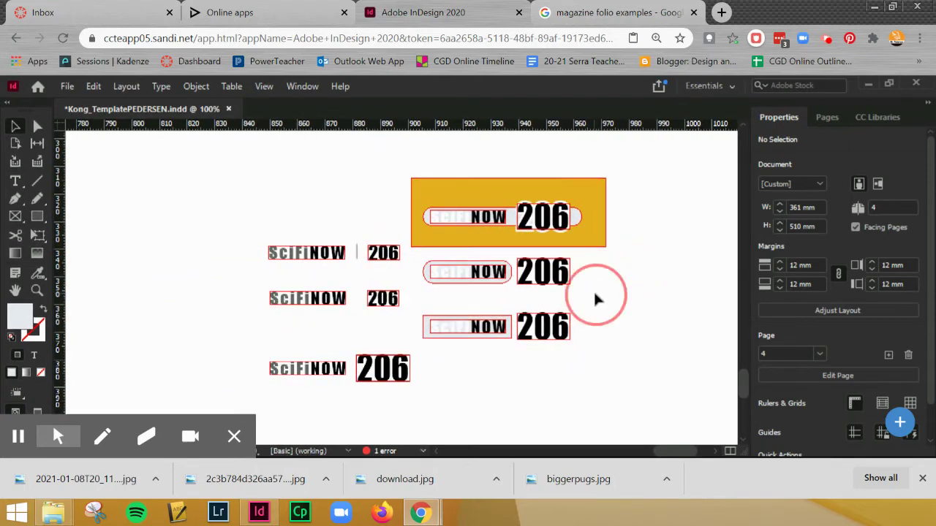
click(601, 194)
key(Delete)
click(453, 198)
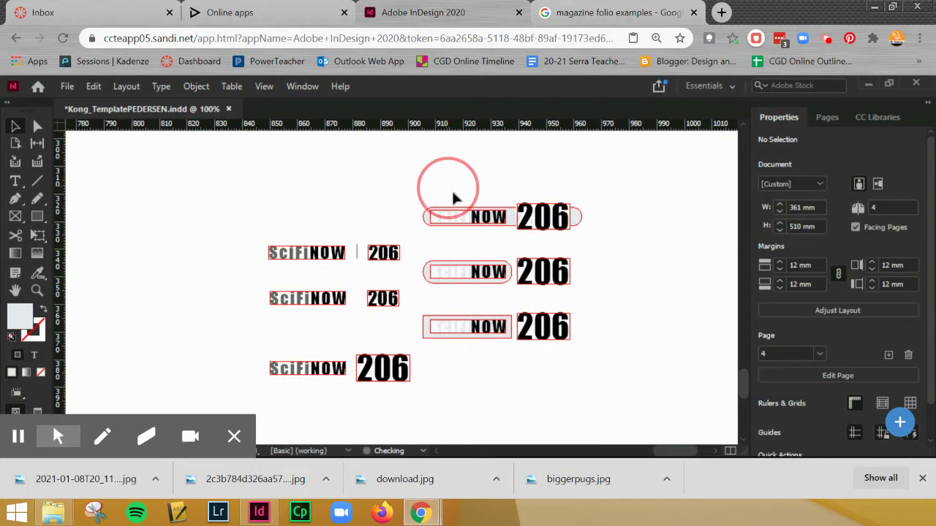
- Check the spread in preview mode and delete the existing footer below the right page's columns
drag(437, 202, 585, 245)
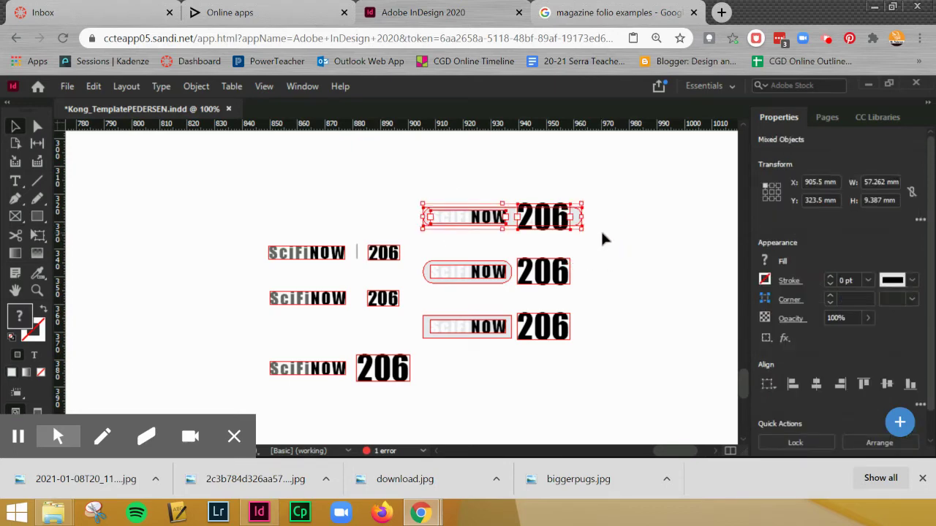
key(ctrl+minus)
key(ctrl+minus)
drag(316, 251, 532, 197)
key(ctrl+minus)
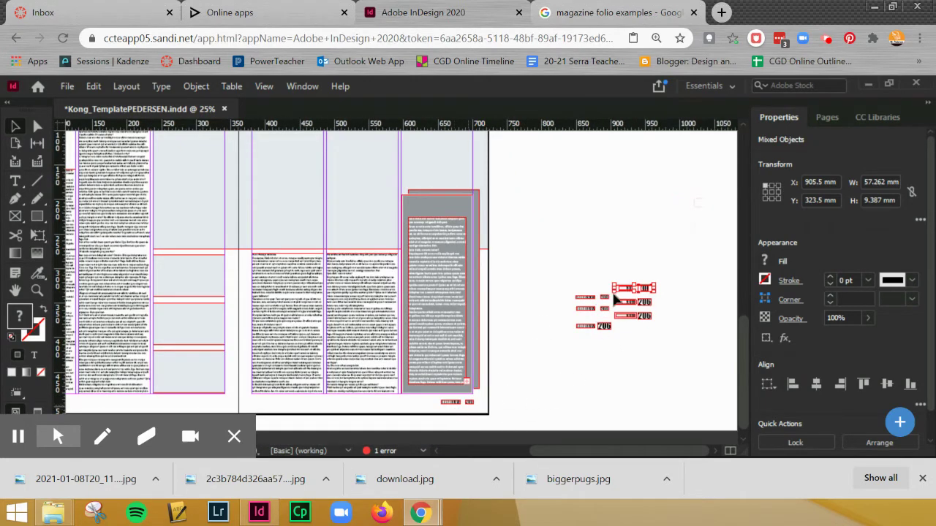
key(w)
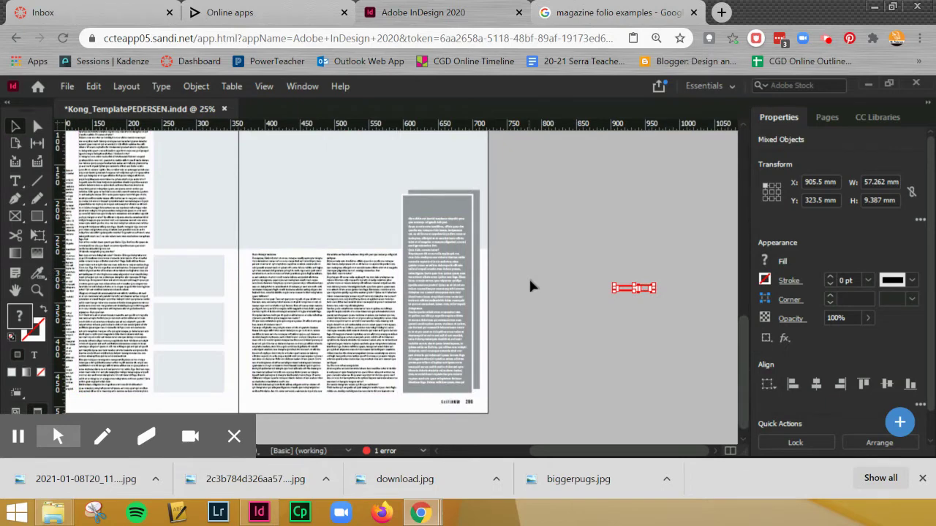
key(w)
click(437, 399)
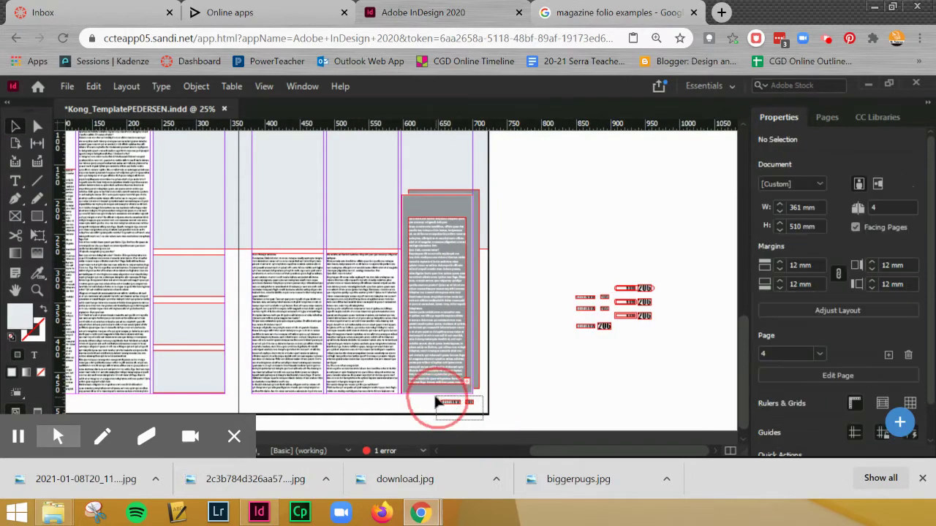
key(Delete)
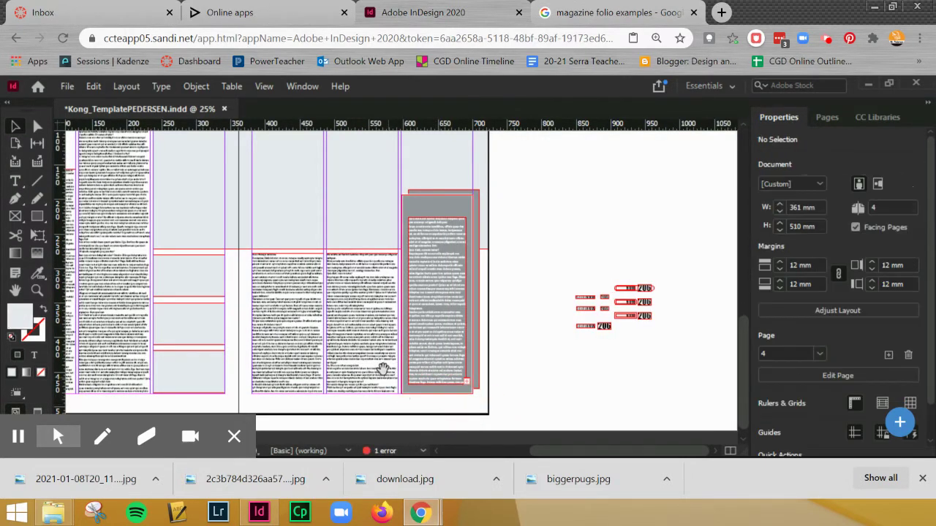
- Select the page number and title text frames of the footer below the left page's columns
drag(383, 370, 588, 335)
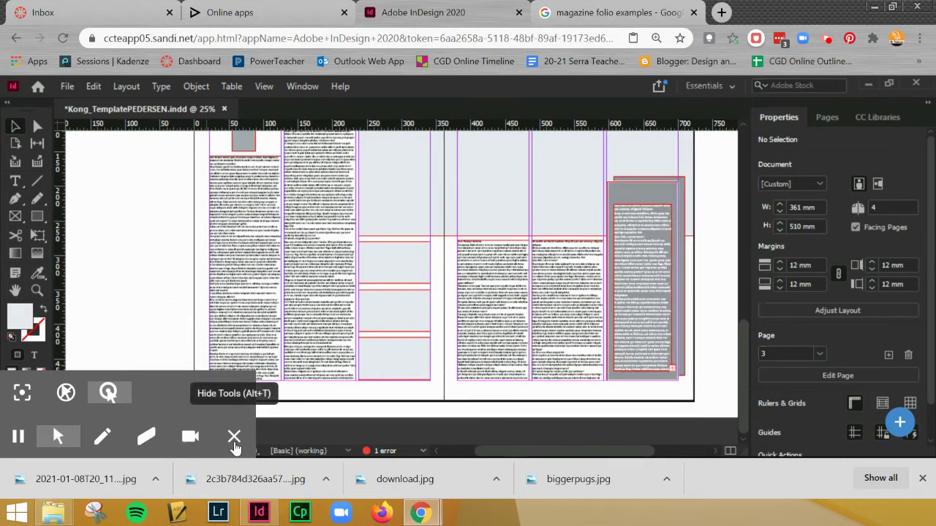
click(234, 436)
drag(193, 384, 249, 398)
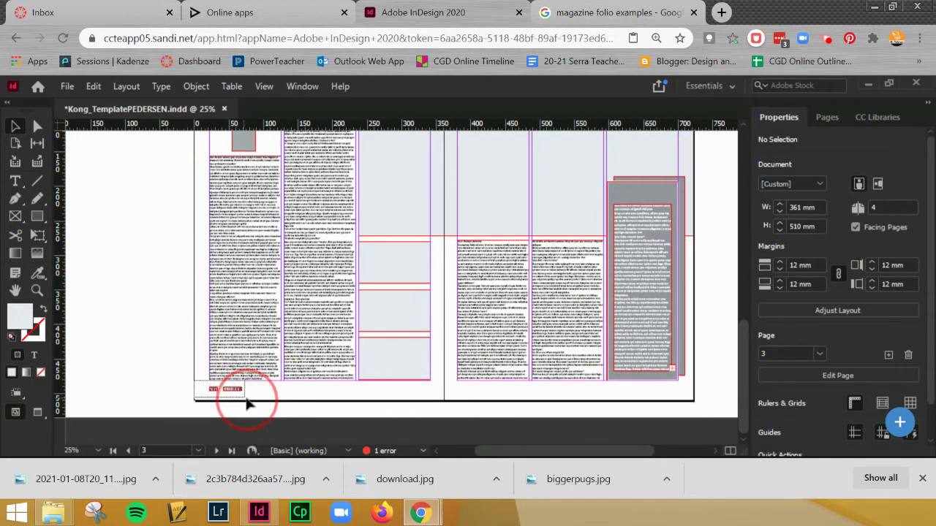
click(256, 406)
click(209, 390)
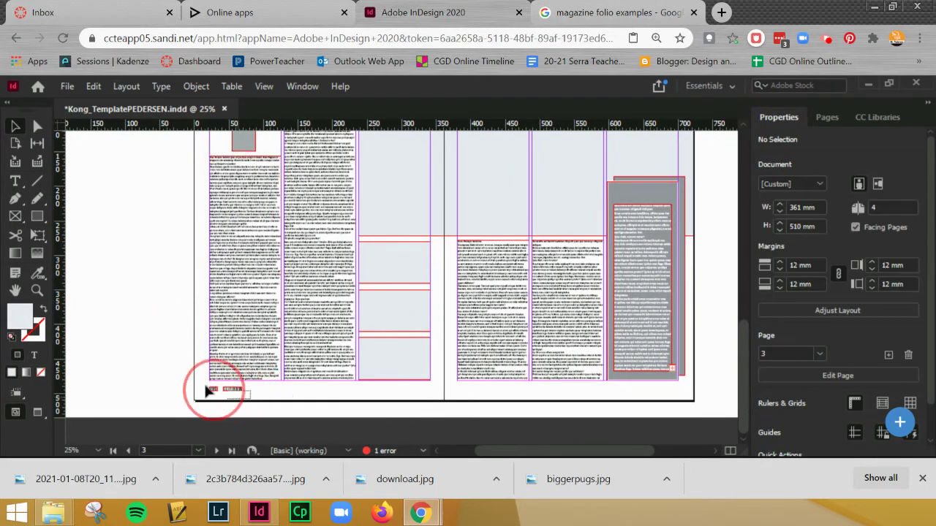
click(219, 389)
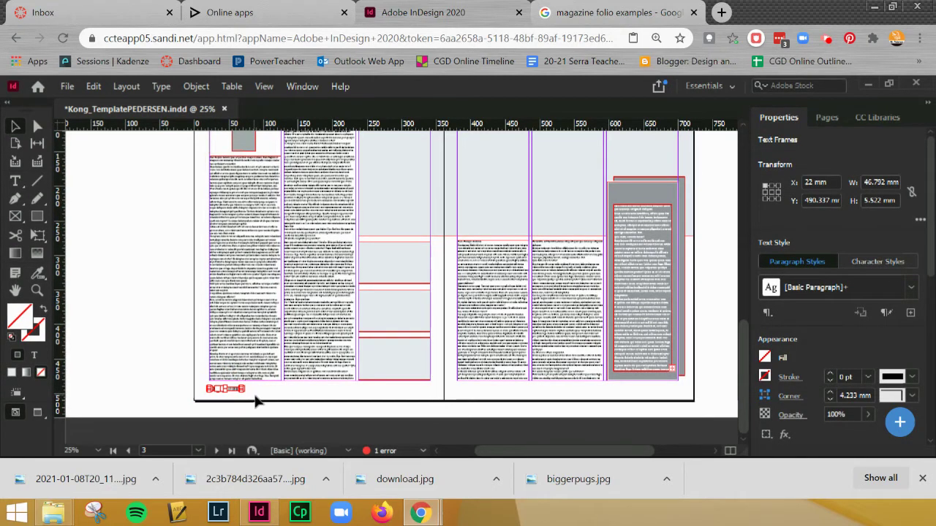
click(205, 389)
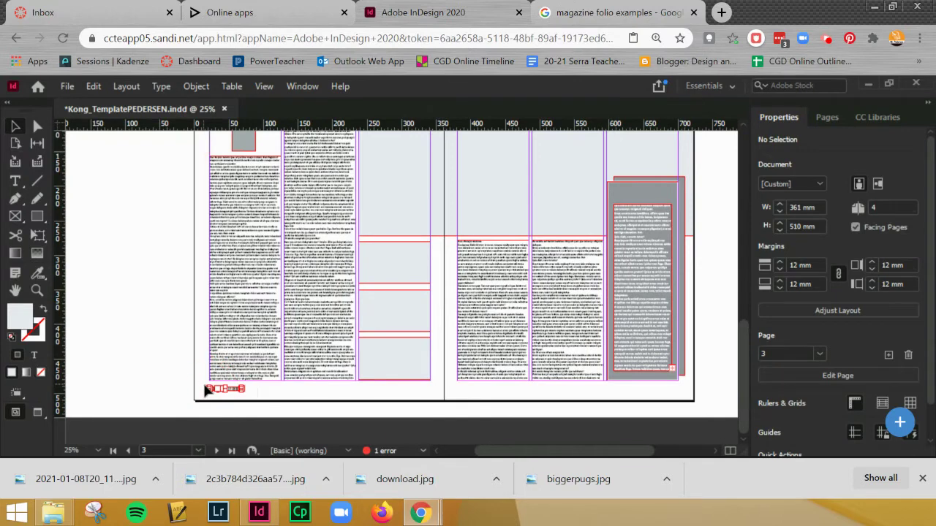
click(218, 391)
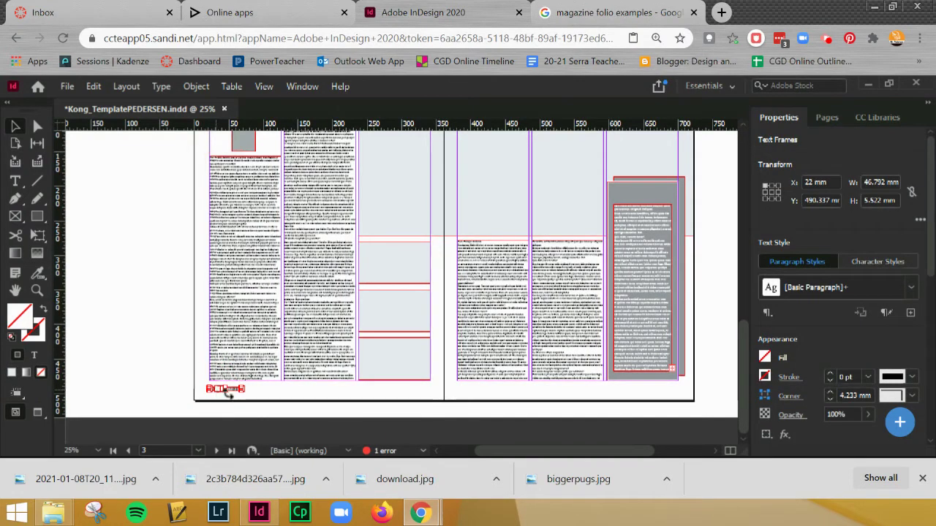
click(164, 382)
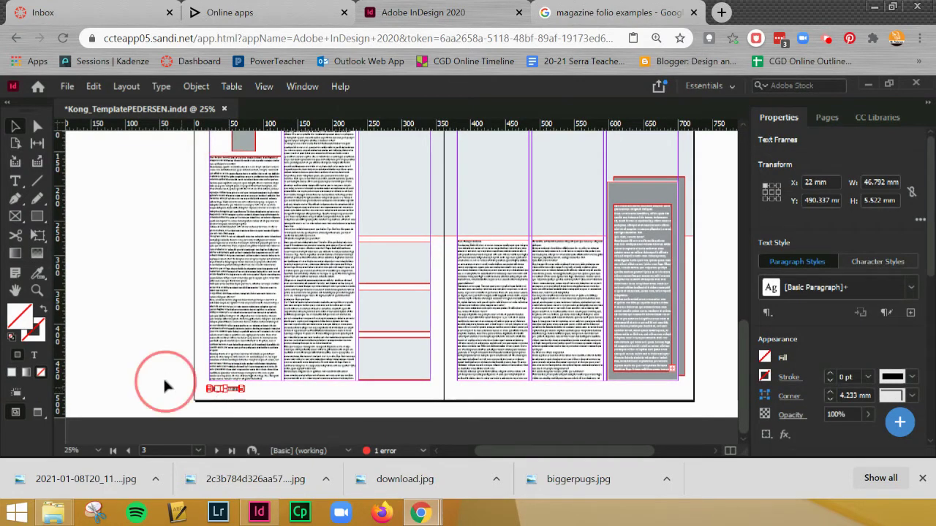
- Try to zoom in on the left page's footer, and set the browser's page zoom back to 100%
click(215, 392)
key(ctrl+plus)
key(ctrl+plus)
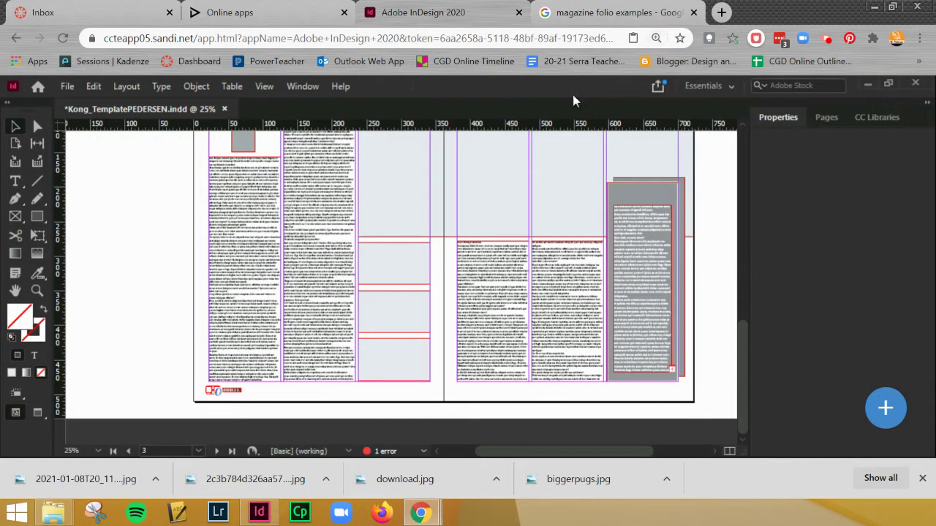
click(241, 397)
click(236, 392)
key(ctrl+plus)
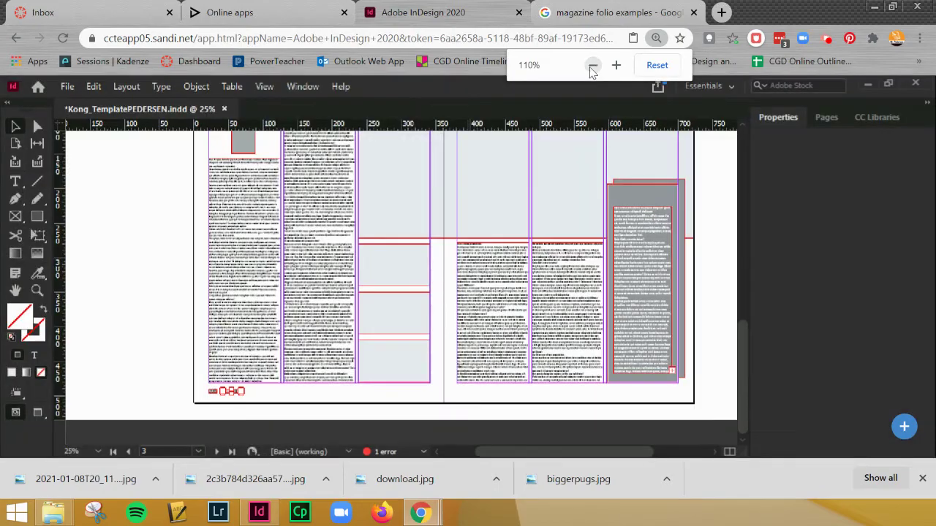
click(593, 65)
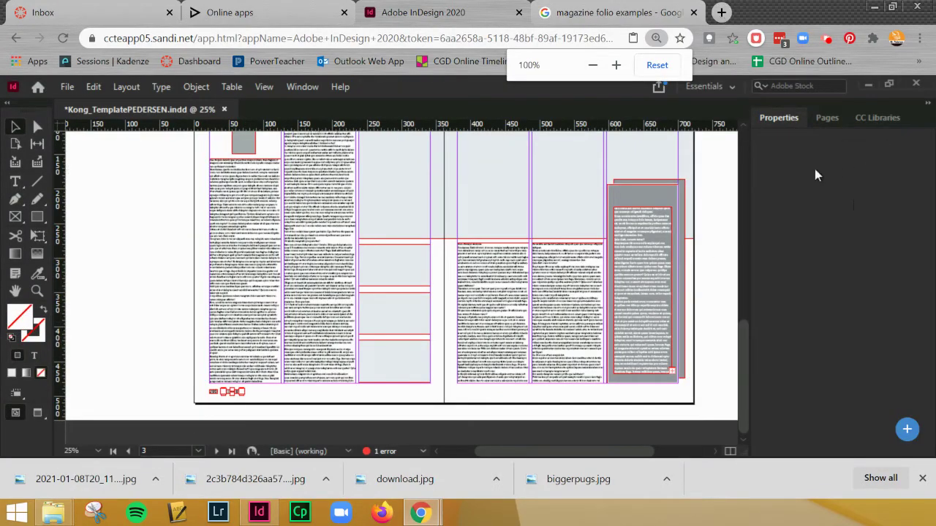
- Move the large light grey rectangle to the spread's upper right, at X 238 mm and Y 0 mm
click(474, 222)
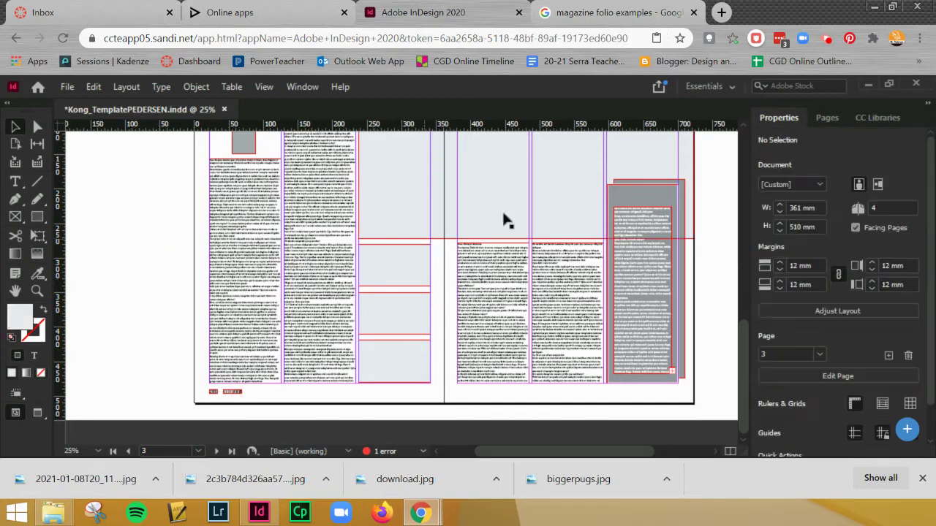
click(665, 188)
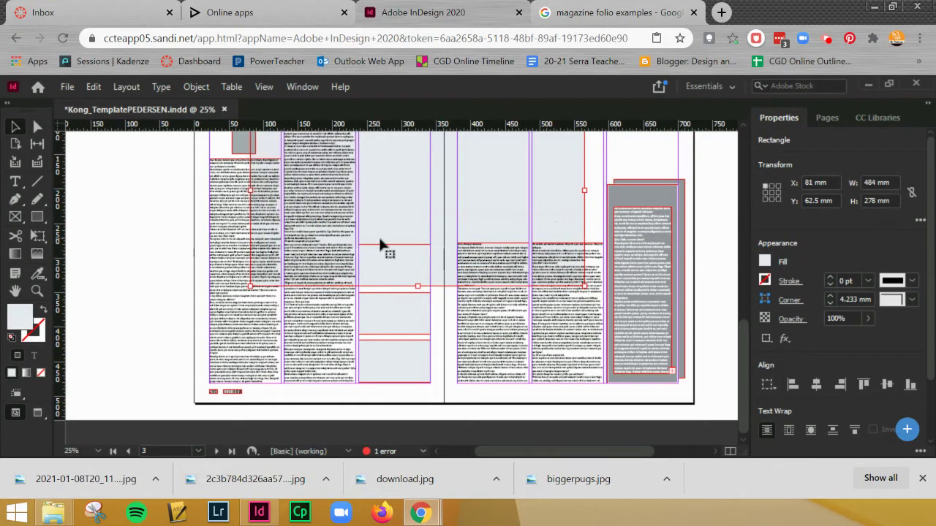
click(183, 256)
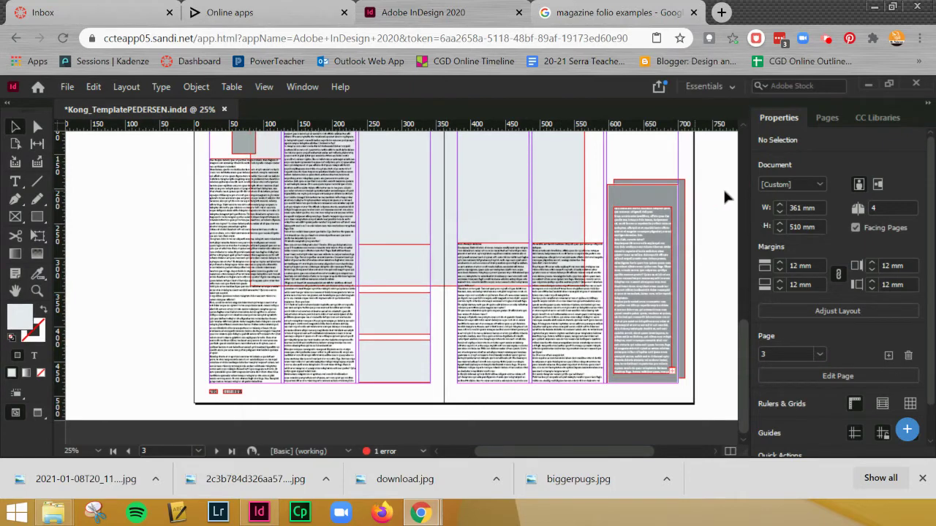
drag(554, 192, 660, 147)
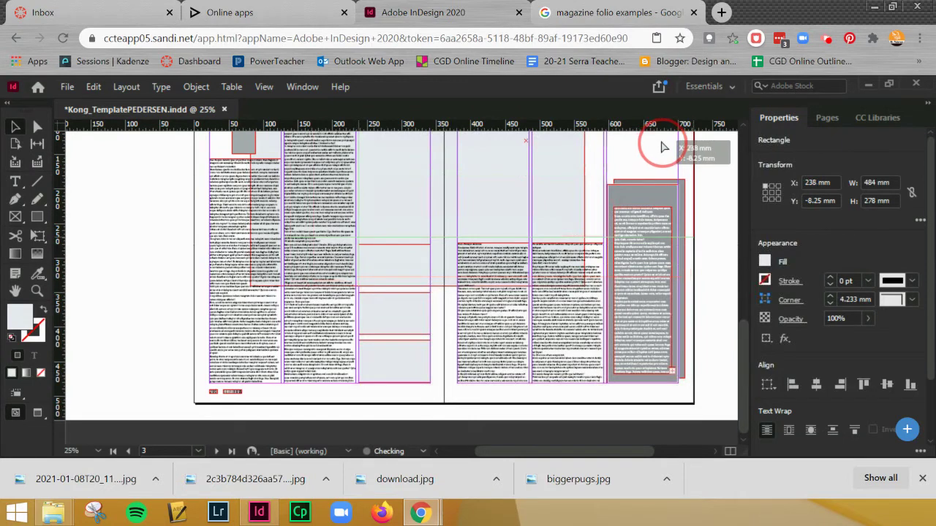
drag(660, 149, 662, 150)
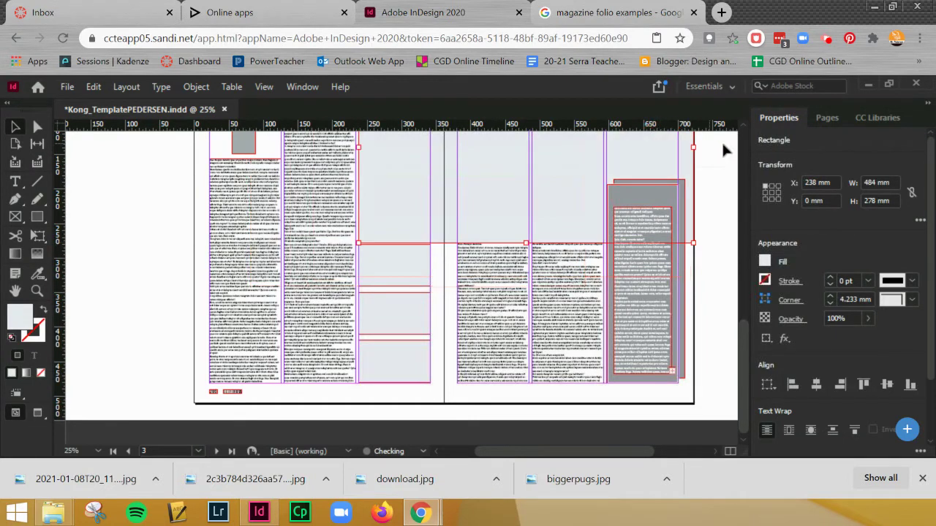
- Open the A-Master spread for editing and draw a light grey rectangle overlapping the left page's outer edge
click(827, 118)
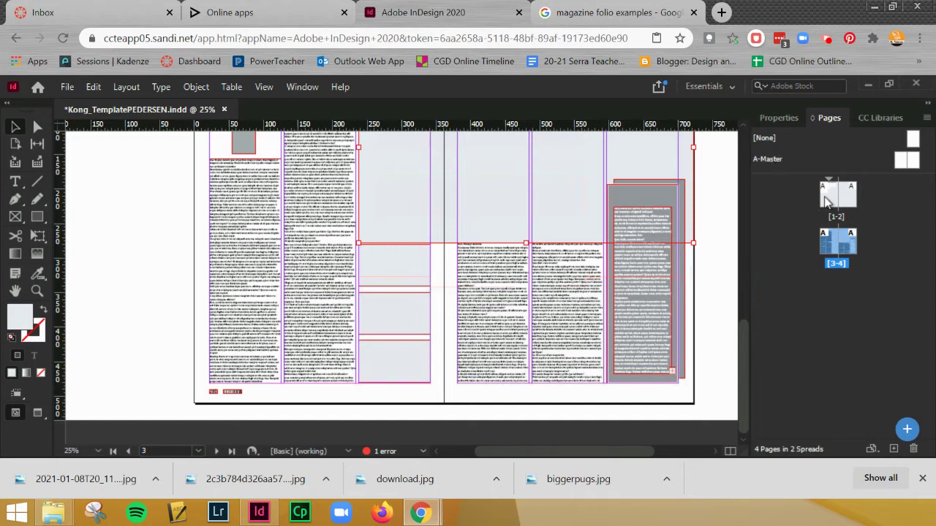
drag(825, 199, 836, 242)
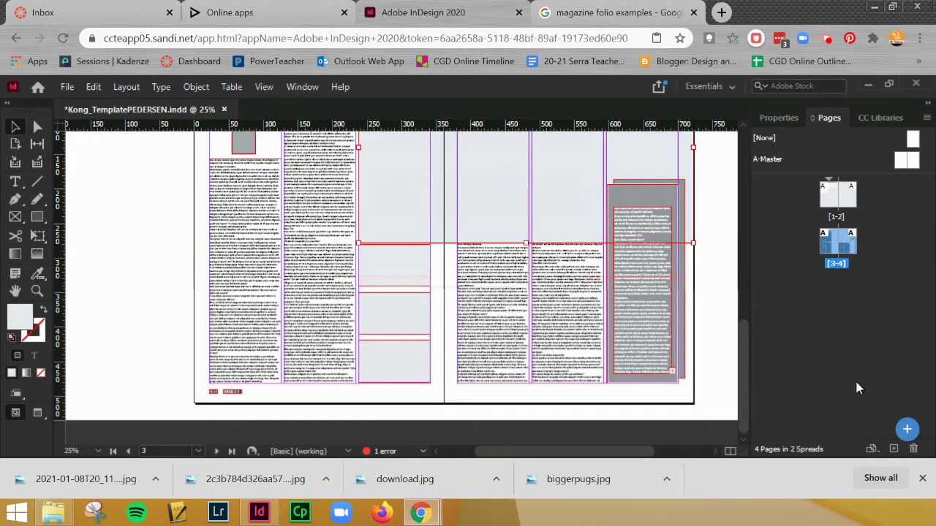
double_click(903, 167)
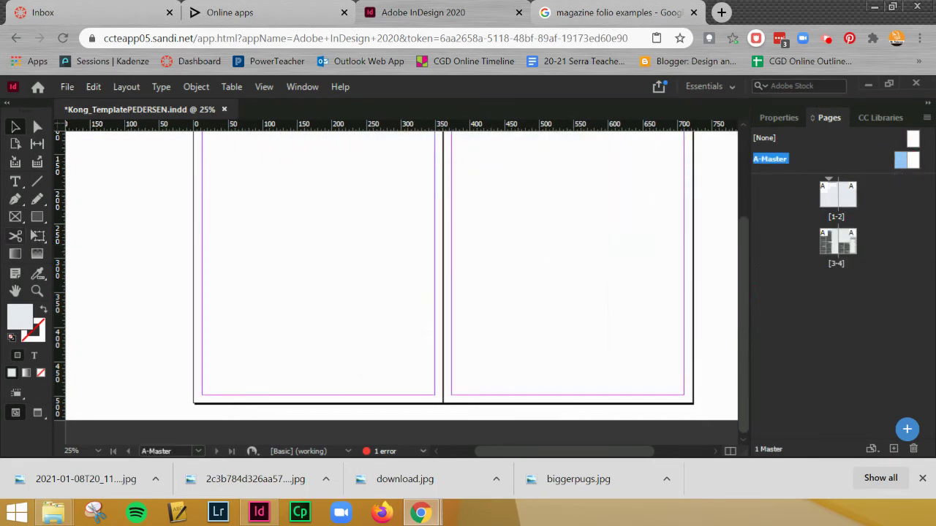
click(38, 218)
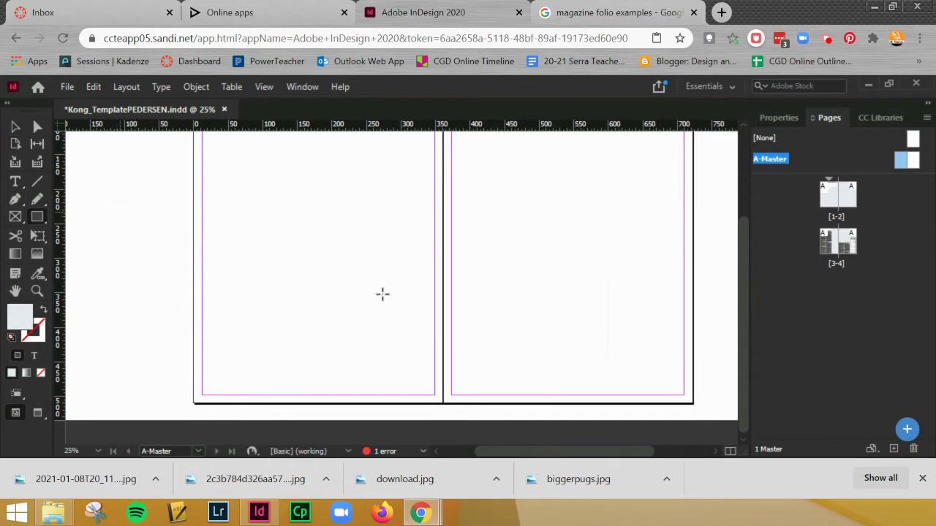
drag(119, 213, 397, 320)
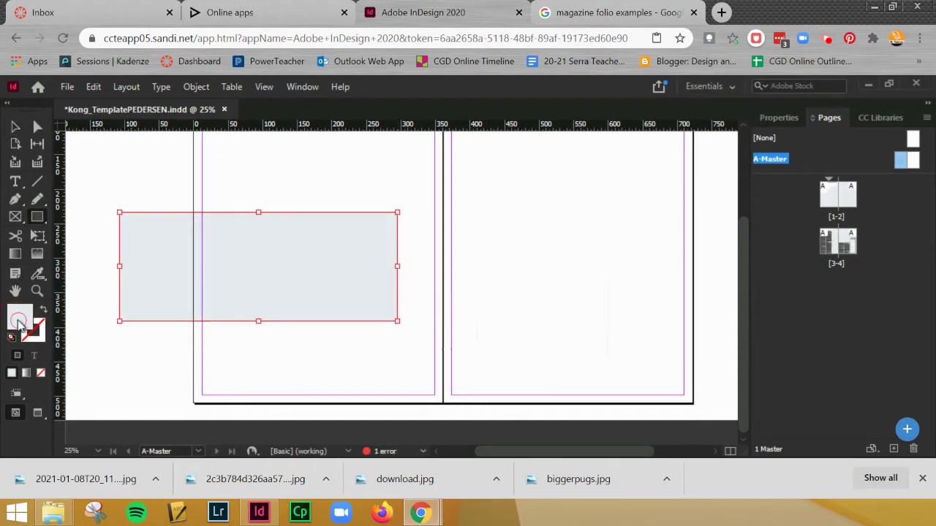
- Fill the master spread's rectangle with magenta RGB 230, 23, 123 and check it on the pages 3-4 spread
double_click(18, 321)
click(370, 359)
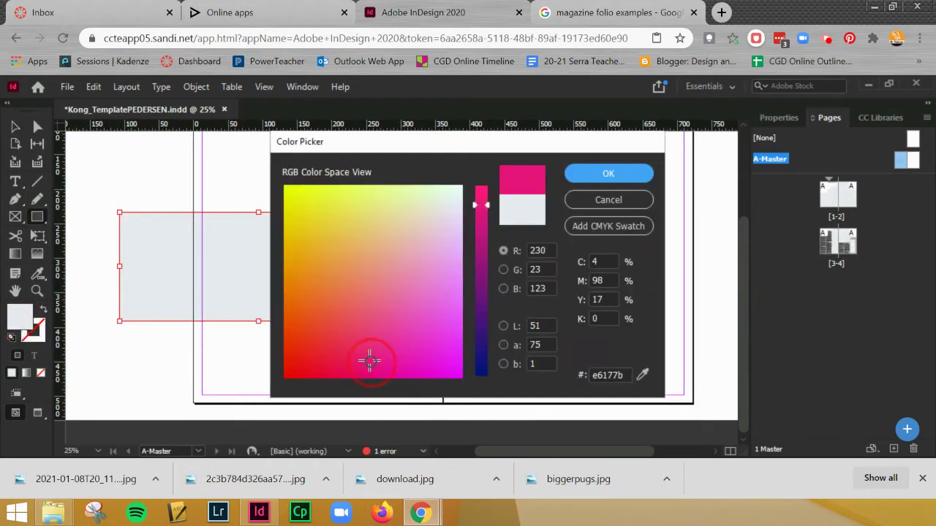
click(592, 177)
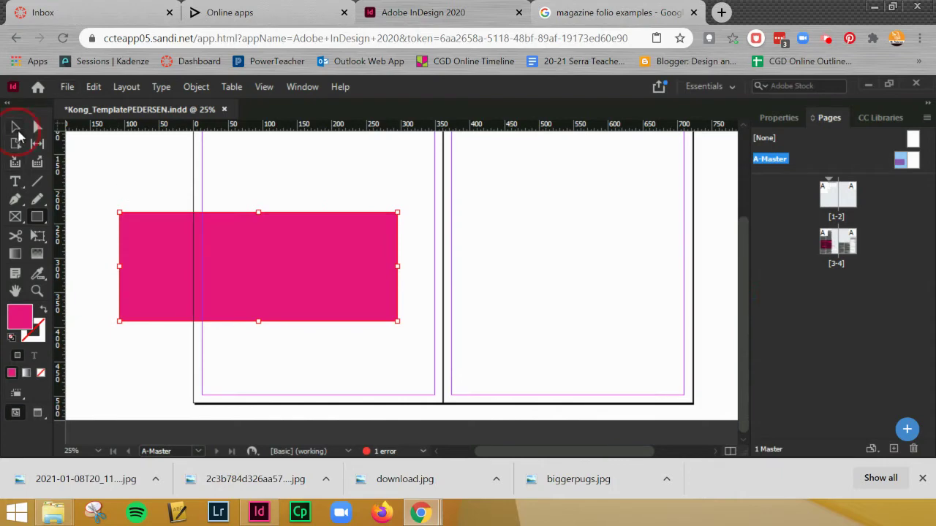
click(16, 126)
click(182, 171)
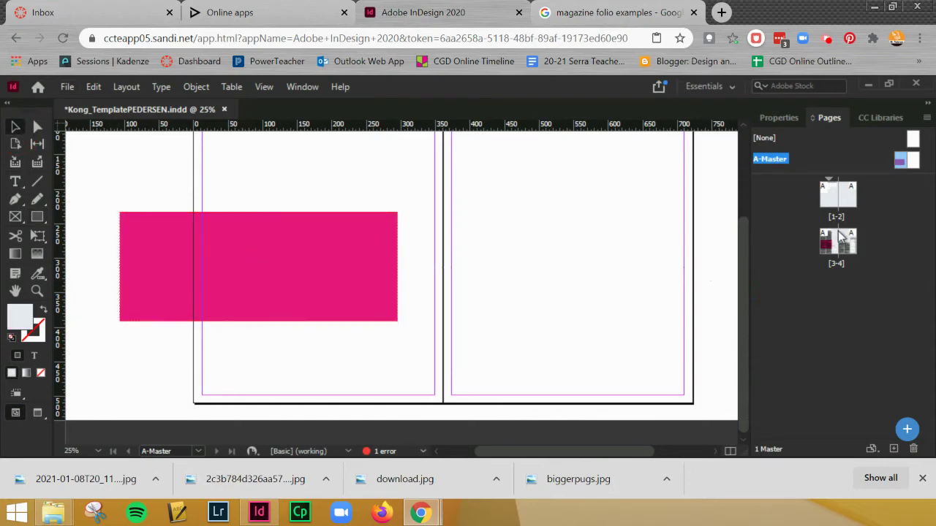
double_click(833, 245)
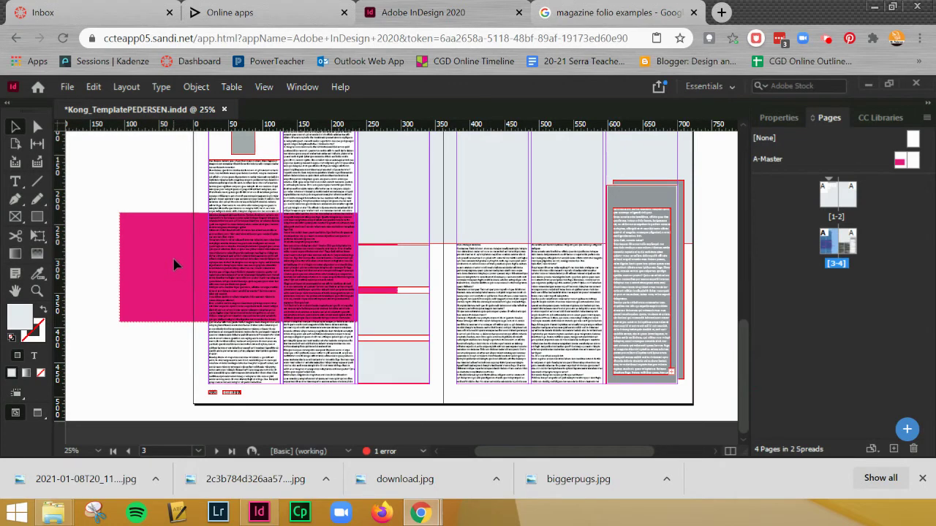
mouse_move(907, 430)
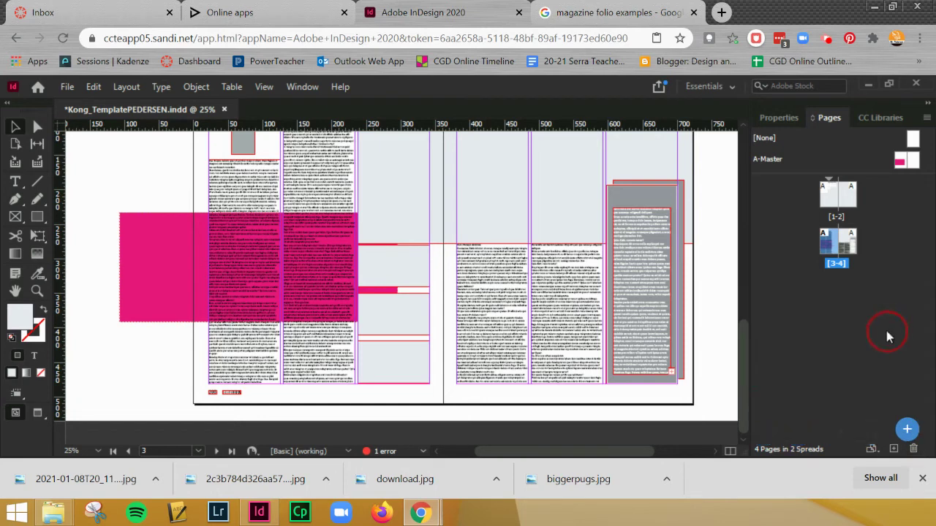
click(894, 449)
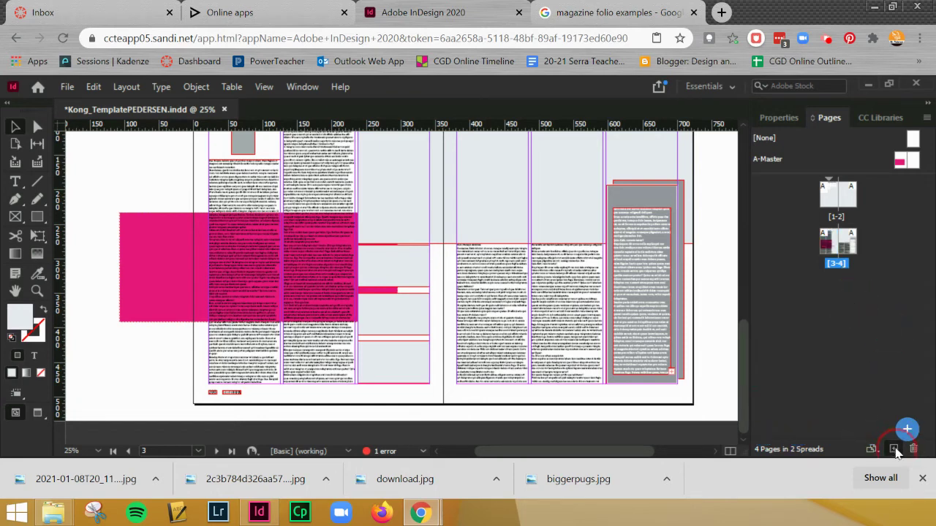
click(894, 449)
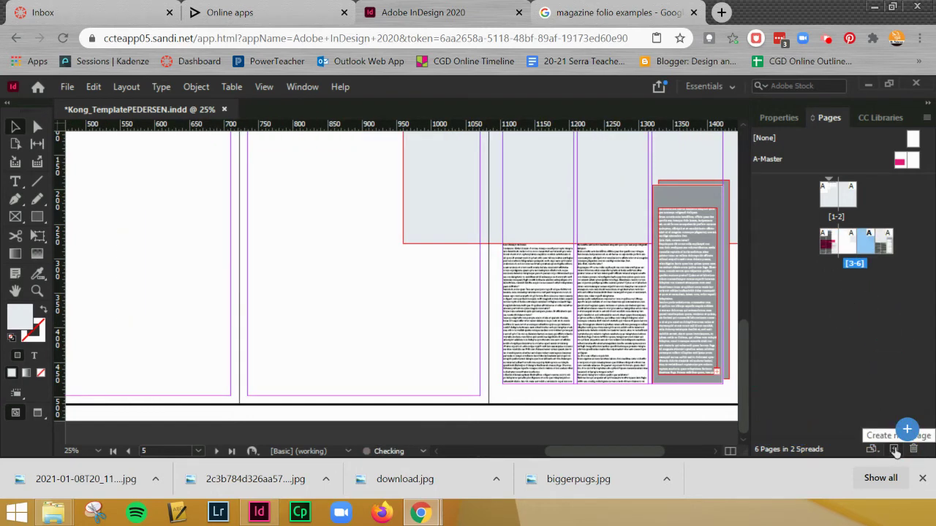
key(ctrl+z)
key(ctrl+z)
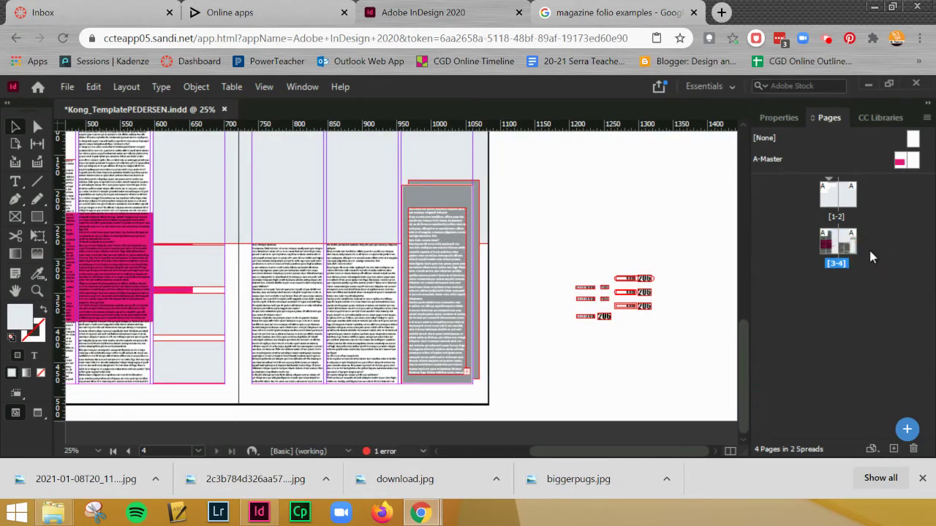
- Add seven new pages after page 4 to extend the document to 11 pages
click(895, 449)
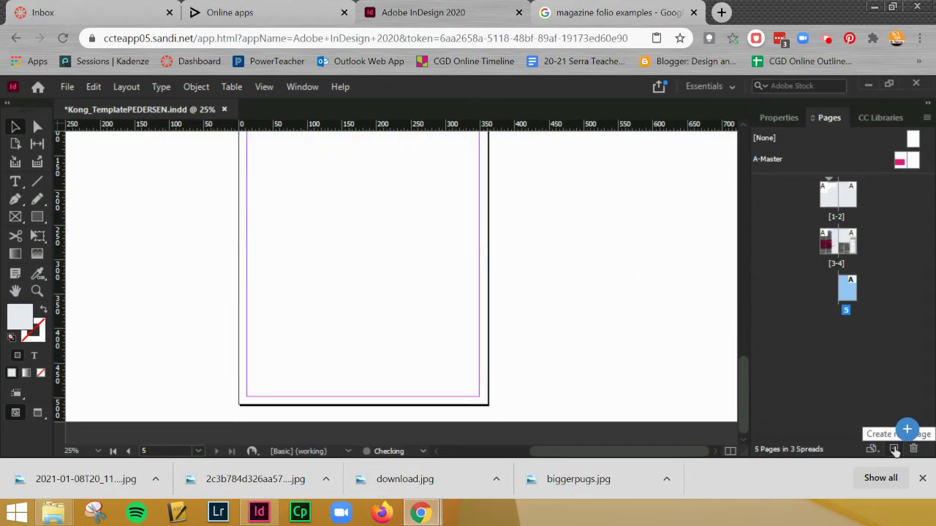
click(894, 449)
click(894, 449)
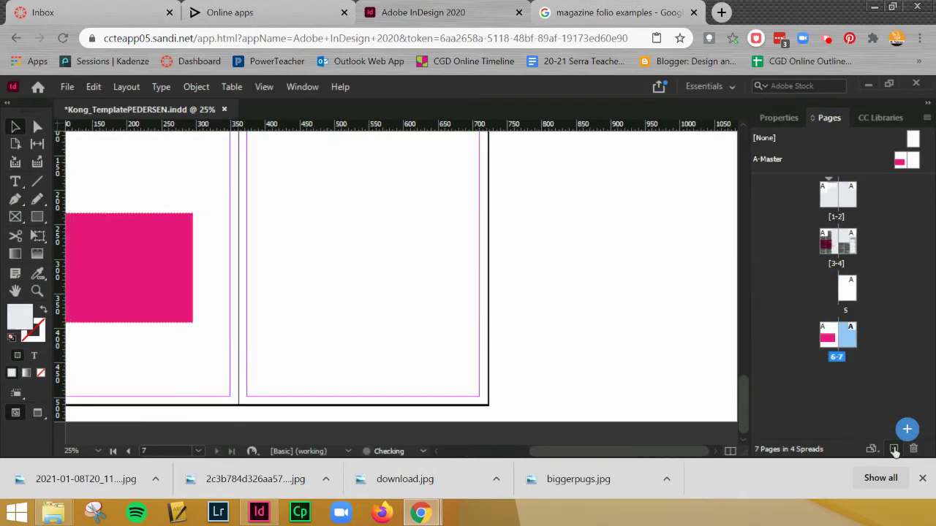
click(894, 449)
click(894, 449)
click(895, 449)
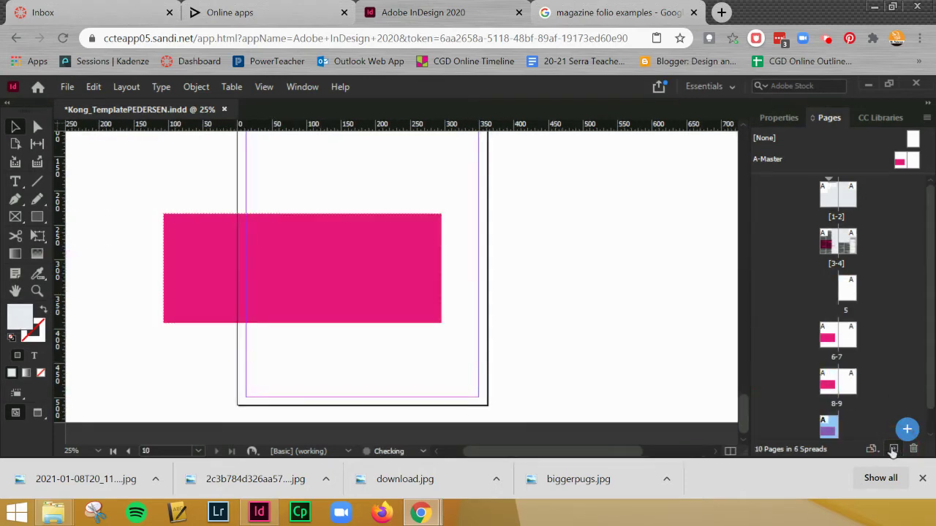
click(894, 449)
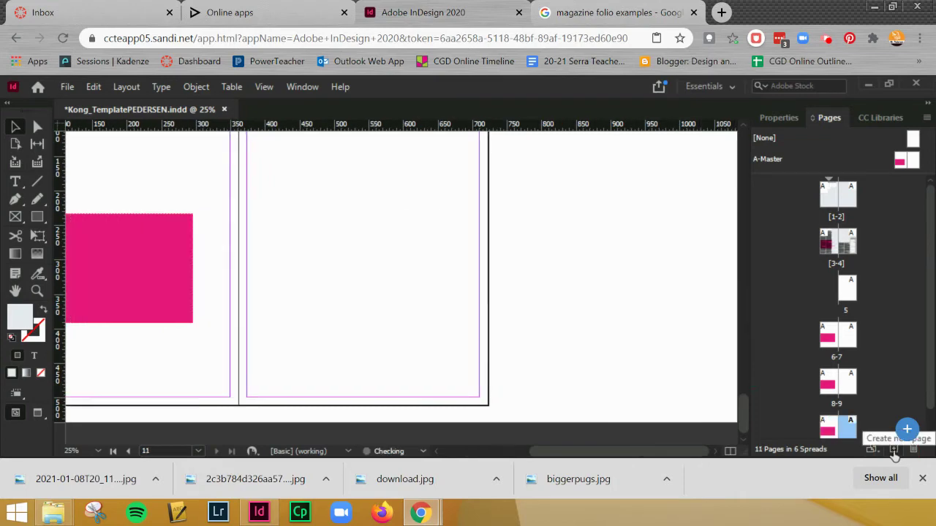
- Open the A-Master spread and delete the magenta rectangle from its left page
double_click(903, 167)
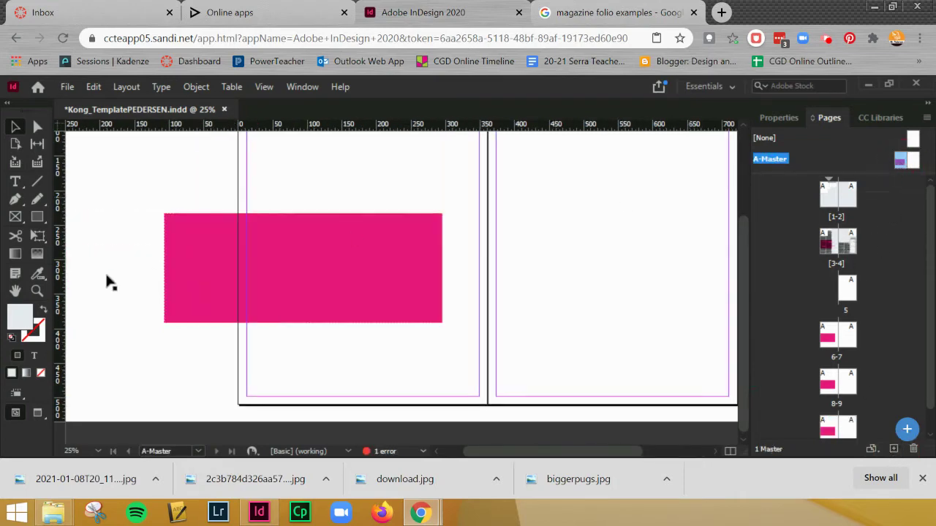
click(278, 243)
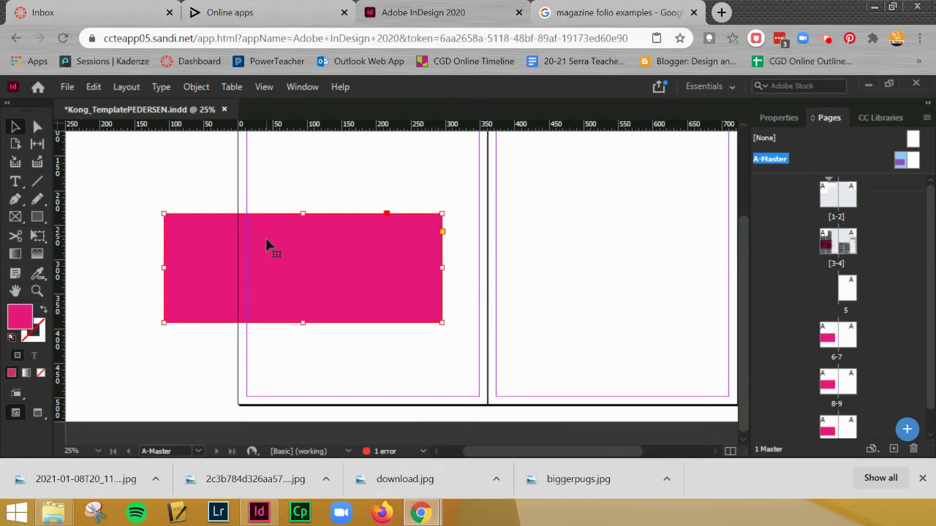
key(Delete)
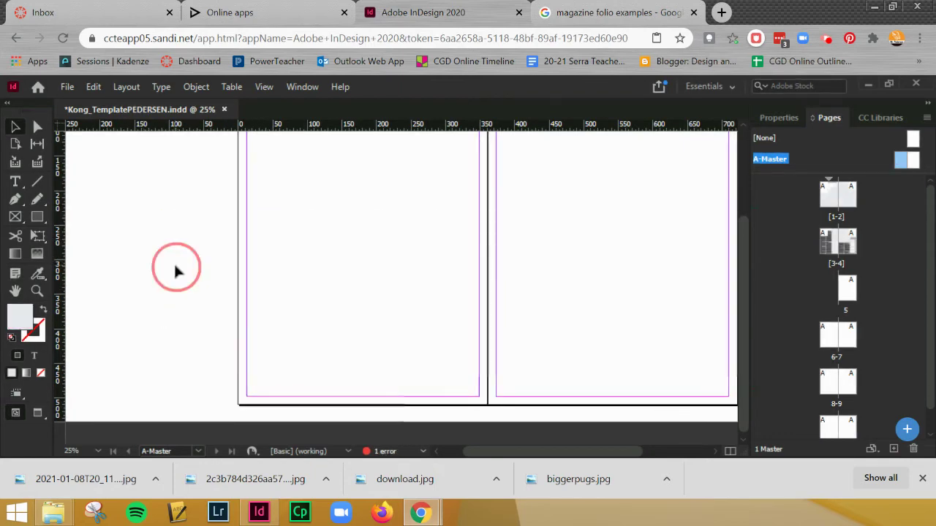
key(ctrl+v)
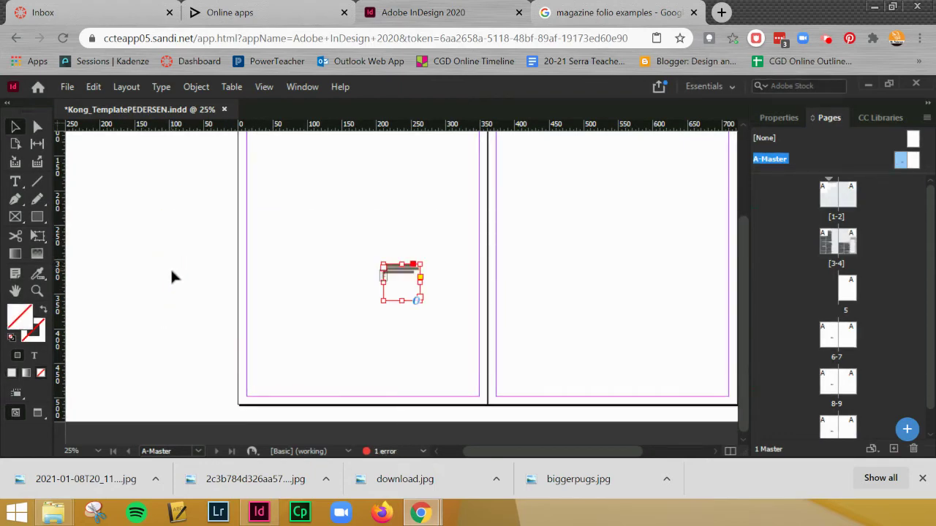
drag(393, 273, 208, 278)
key(ctrl+equal)
key(ctrl+equal)
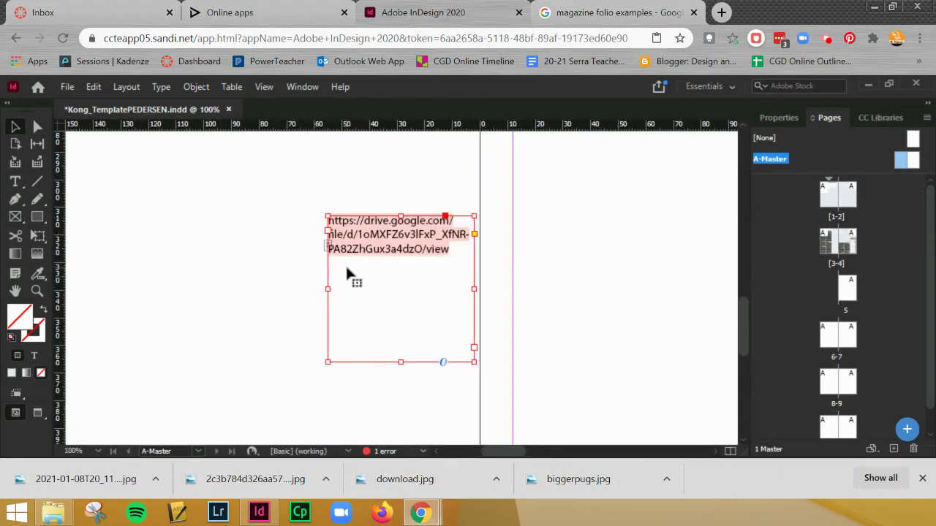
key(Delete)
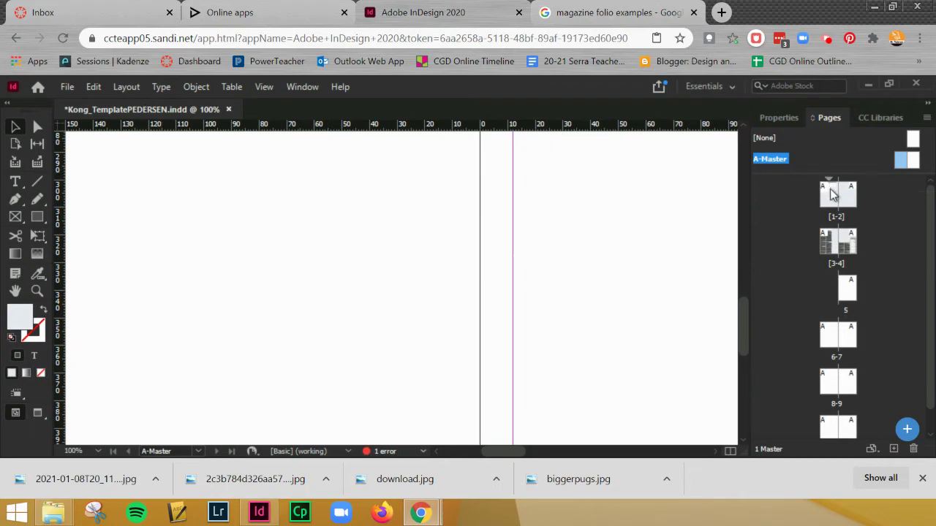
- Copy all parts of the uppermost SciFiNOW 206 footer variation on the pasteboard beside page 4
double_click(850, 242)
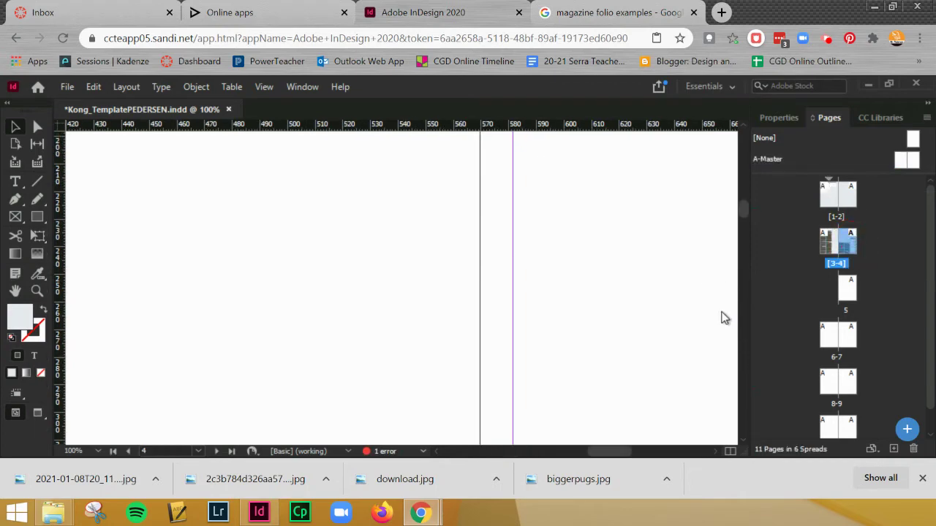
key(ctrl+minus)
key(ctrl+minus)
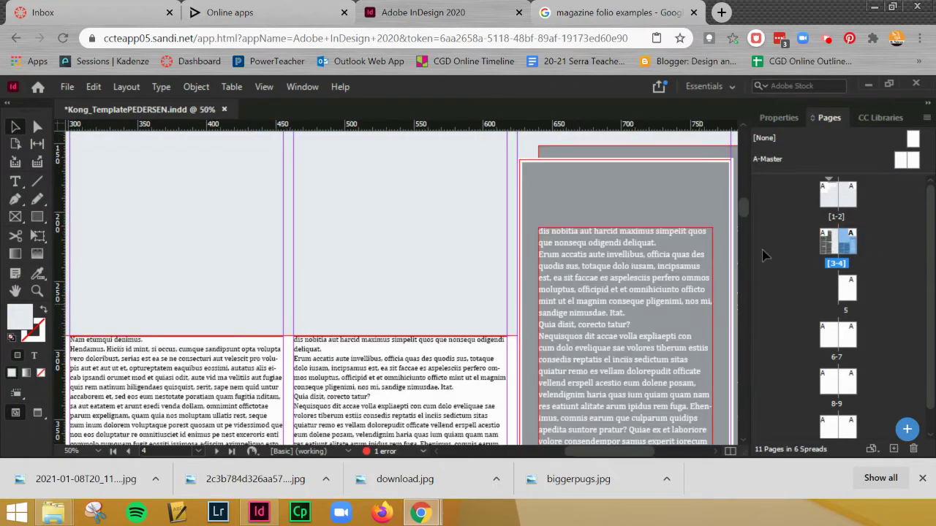
key(ctrl+minus)
key(ctrl+minus)
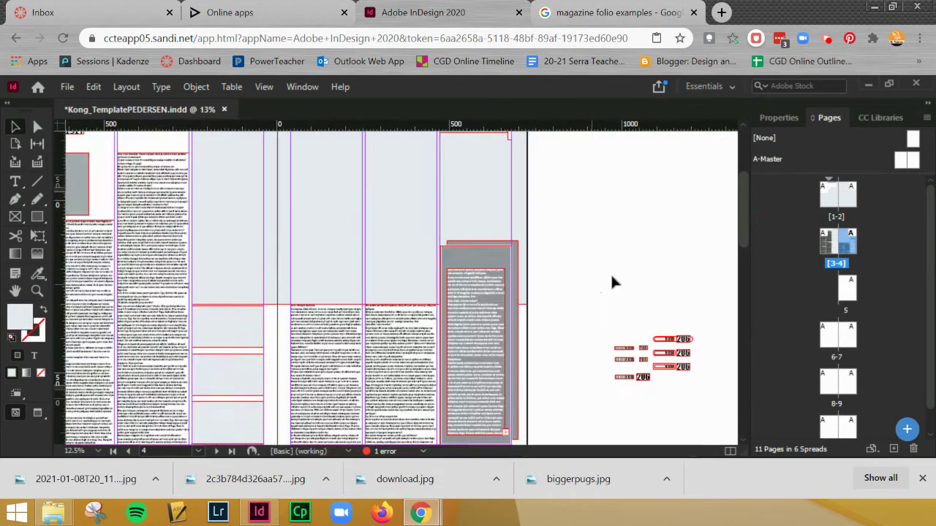
key(ctrl+equal)
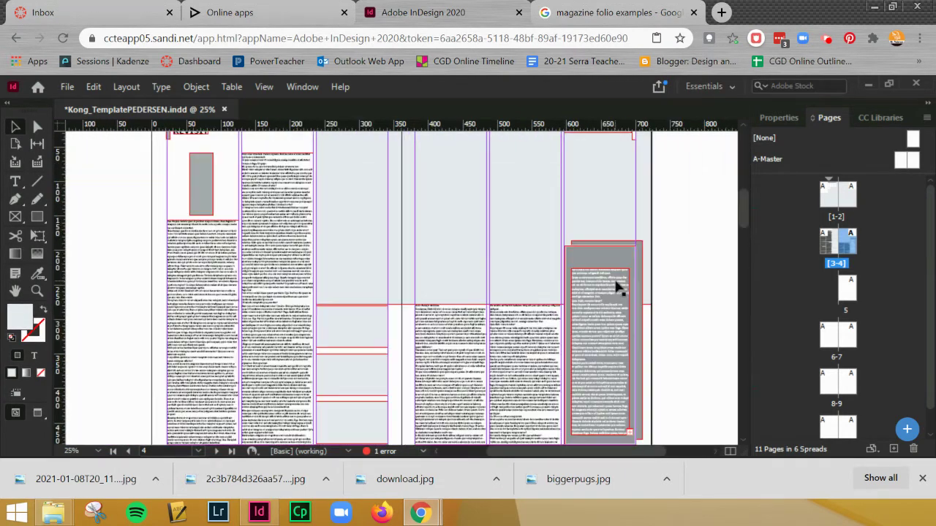
drag(690, 317, 418, 271)
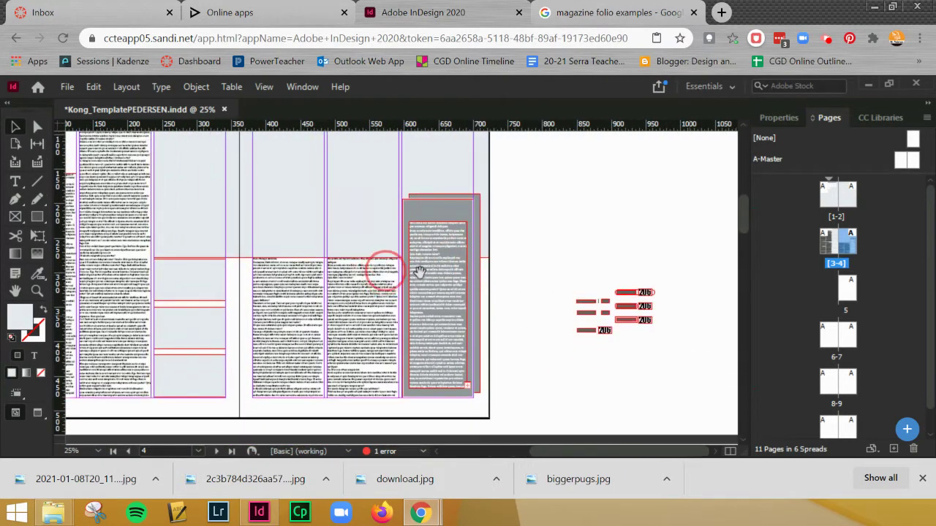
click(584, 250)
drag(618, 271, 656, 298)
right_click(648, 295)
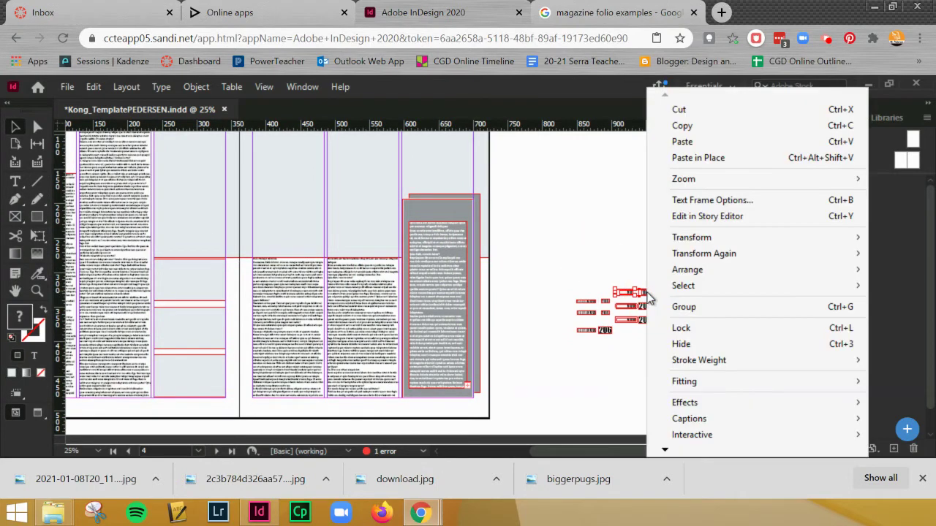
click(717, 128)
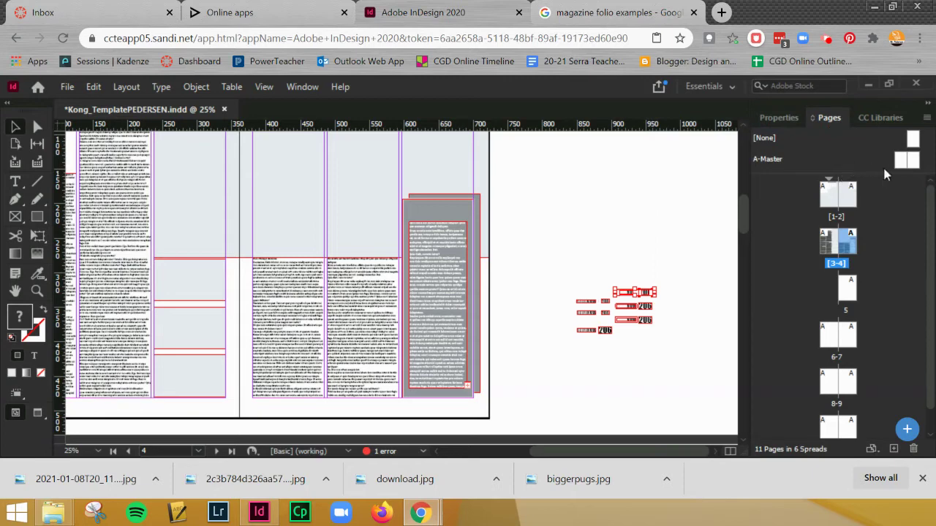
- Paste the footer in place on the A-Master's right page and move it into the page's lower outer margin corner
double_click(911, 167)
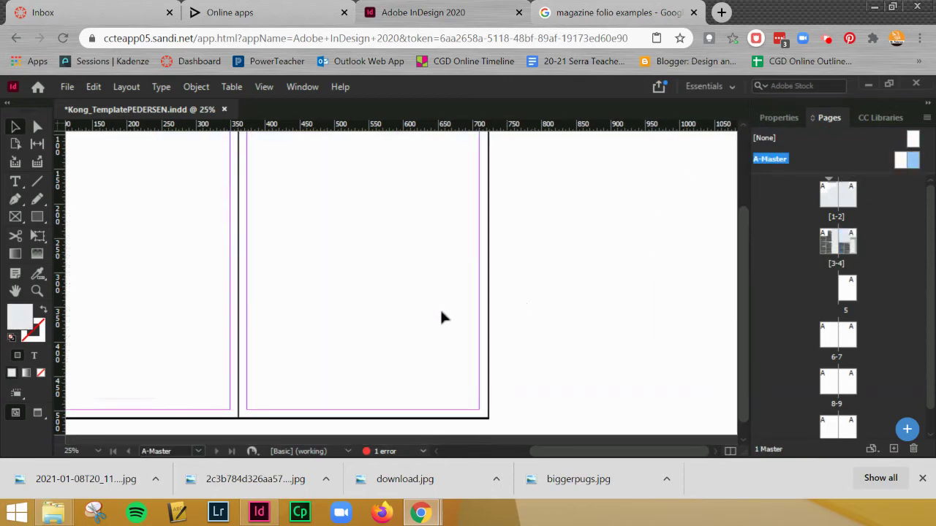
right_click(436, 313)
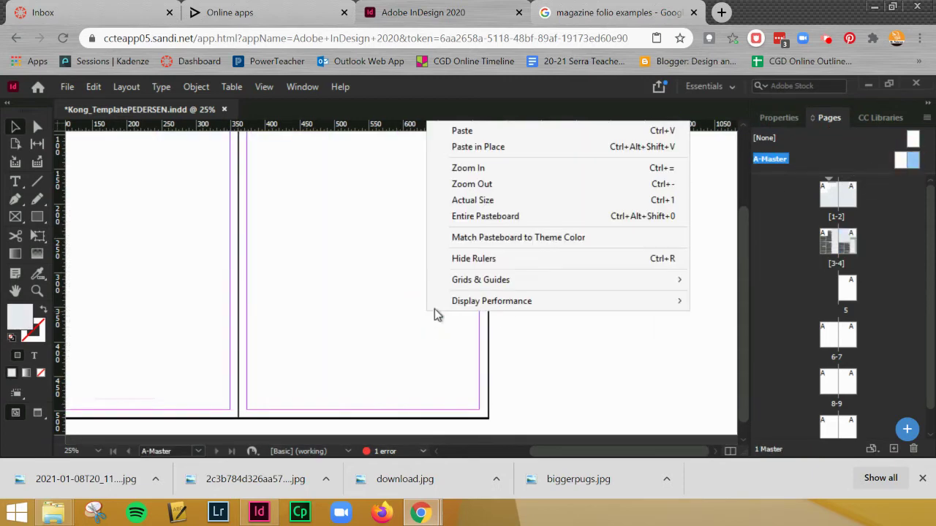
click(502, 147)
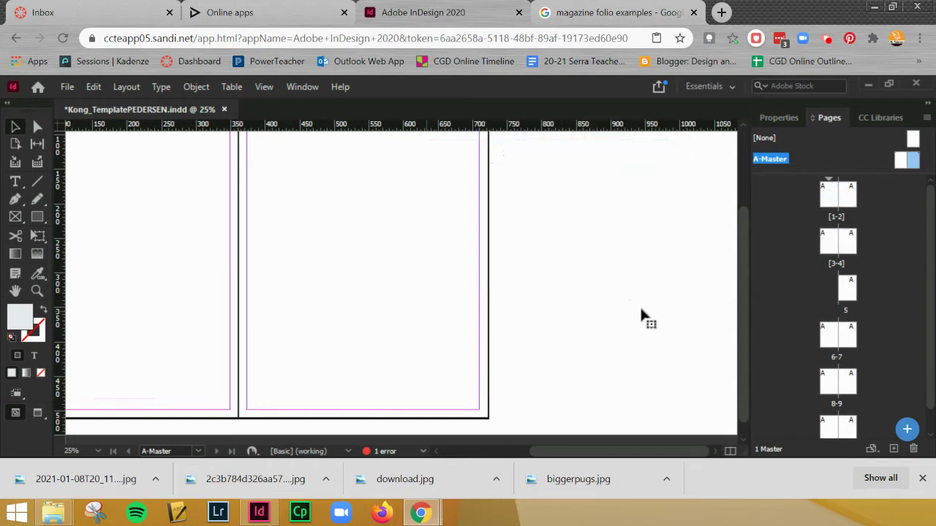
drag(629, 295, 453, 411)
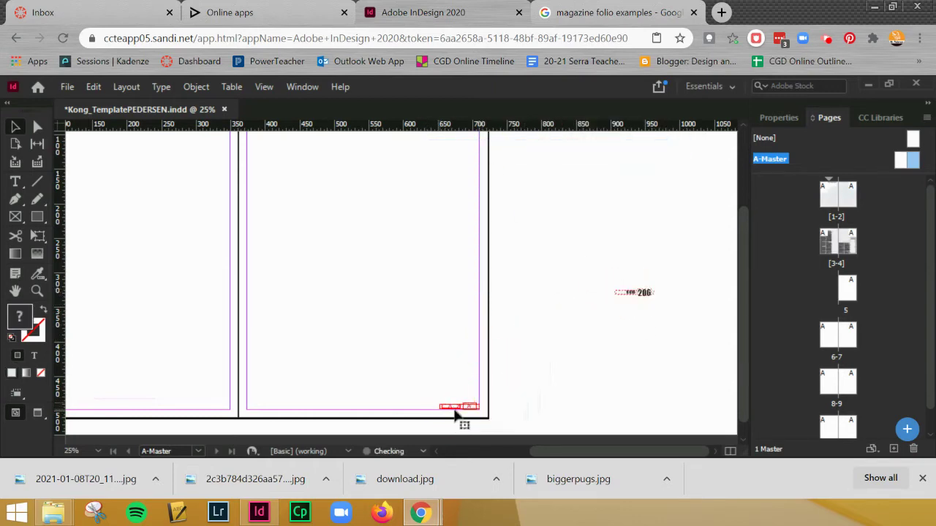
- Move the master footer slightly lower so that it straddles the right page's bottom margin line
key(ctrl+equal)
key(ctrl+equal)
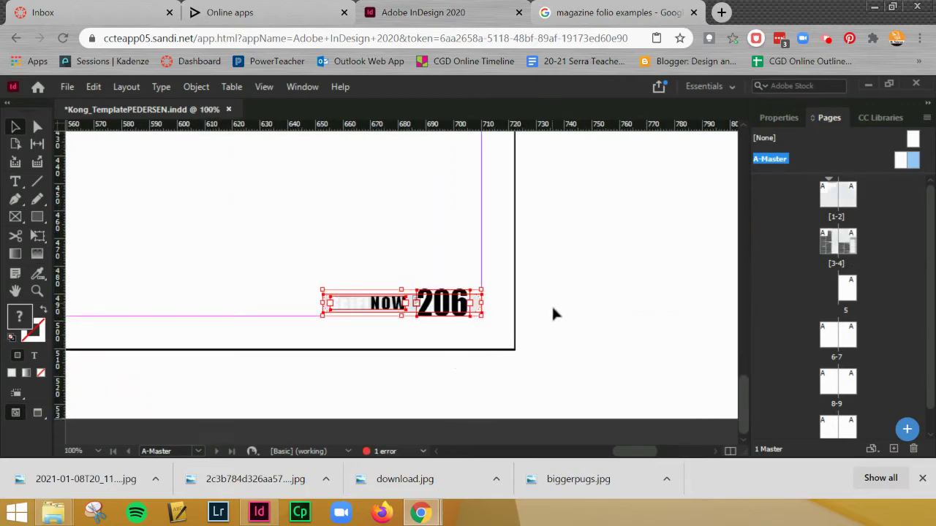
click(449, 298)
drag(451, 303, 451, 324)
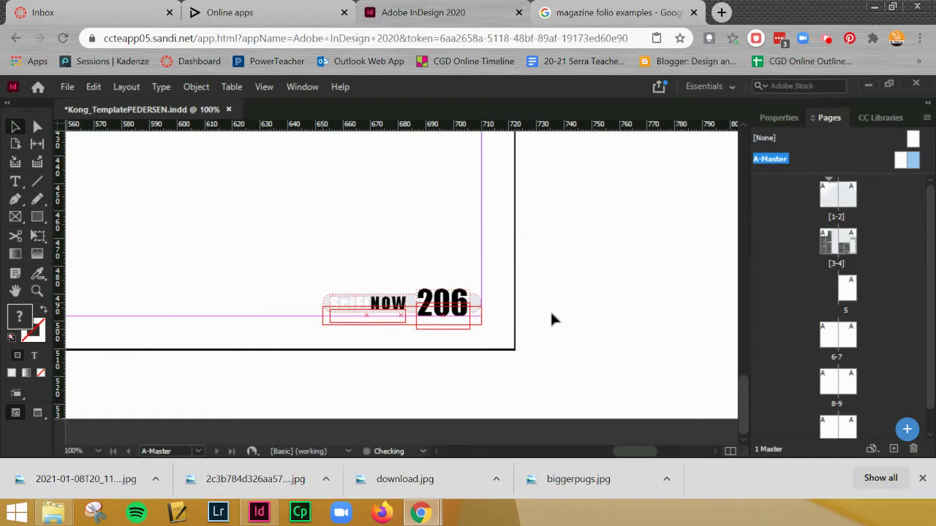
- Check the master footer on pages 4, 5 and 7, and select the A-Master's right page
double_click(852, 252)
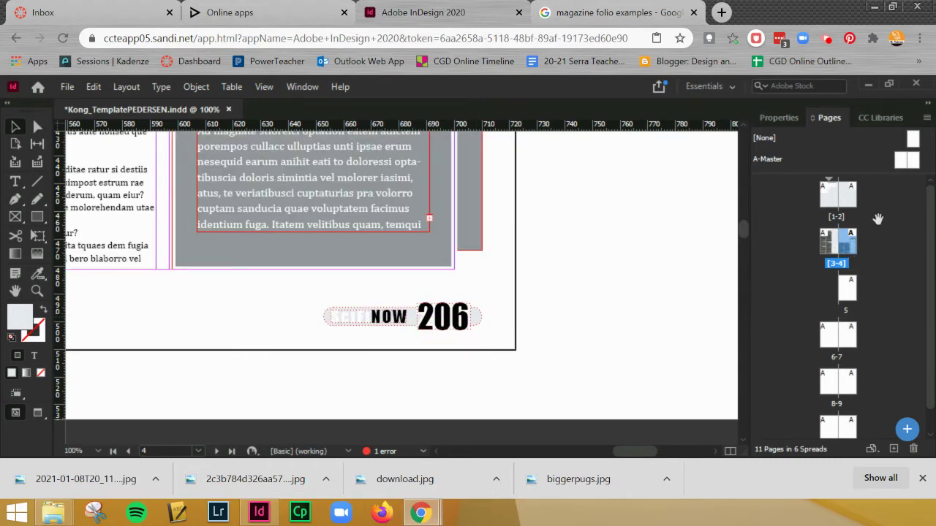
double_click(848, 296)
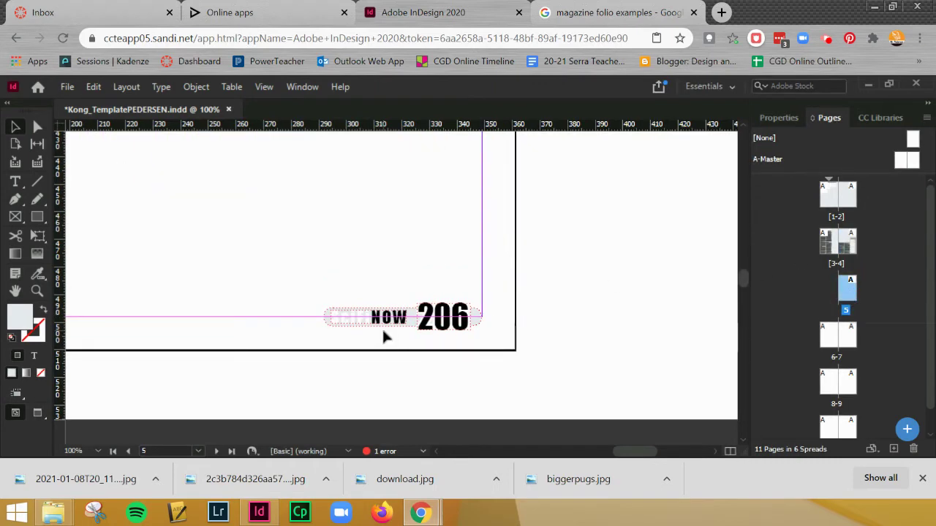
double_click(852, 337)
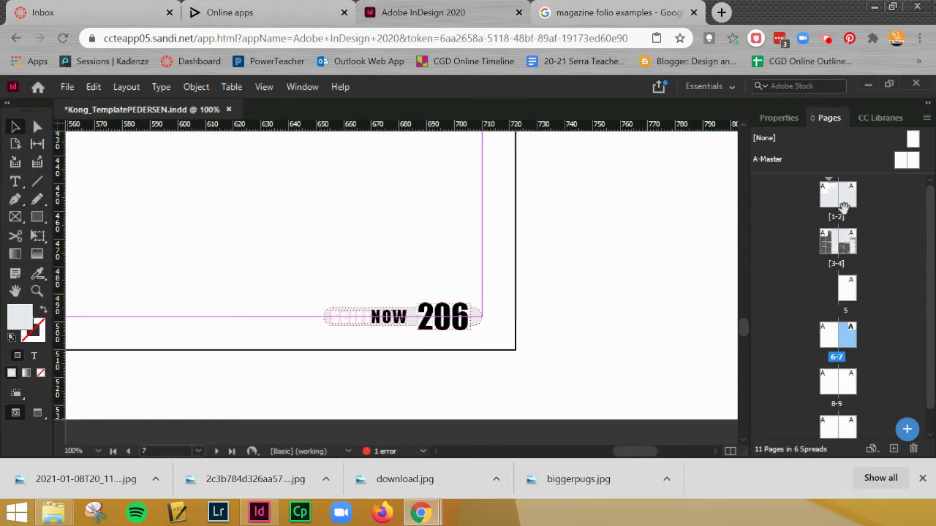
click(915, 160)
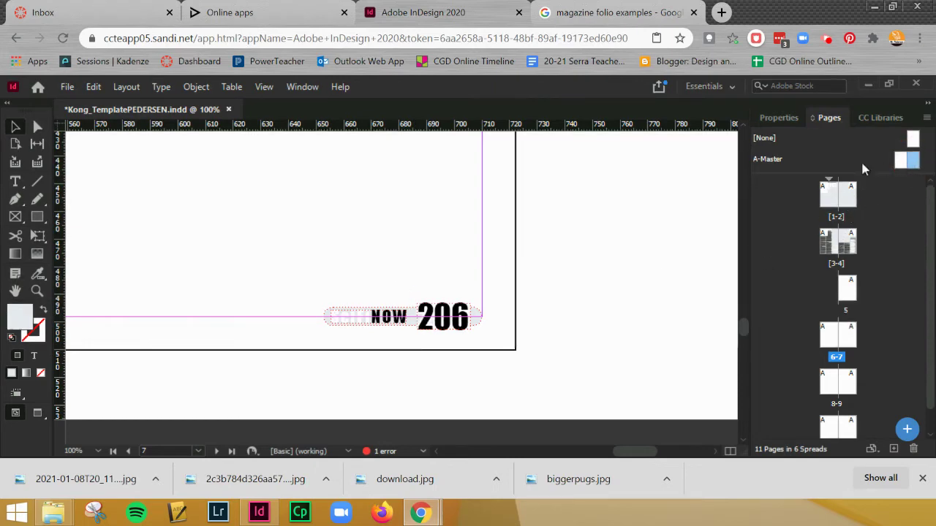
- Right-align the number 206 in the footer on the A-Master's right page
double_click(913, 162)
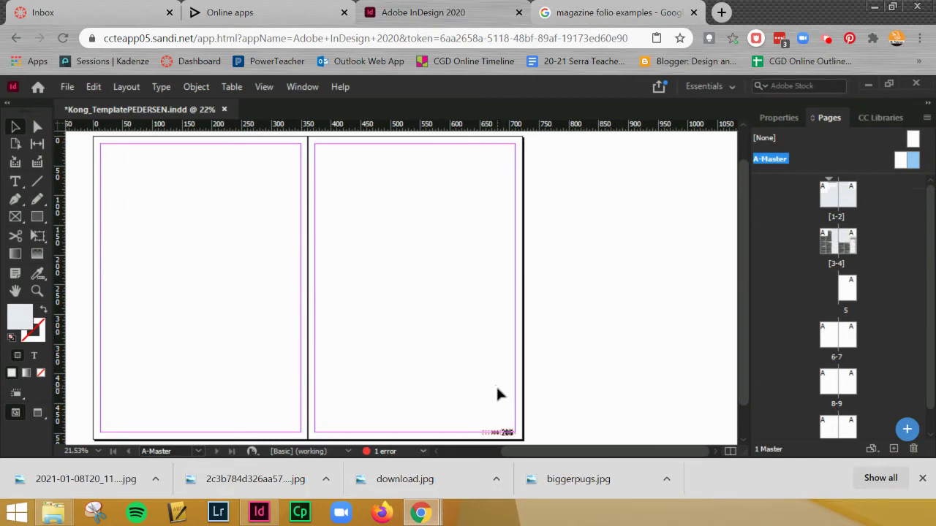
key(ctrl+equal)
key(ctrl+equal)
scroll(536, 297, down, 5)
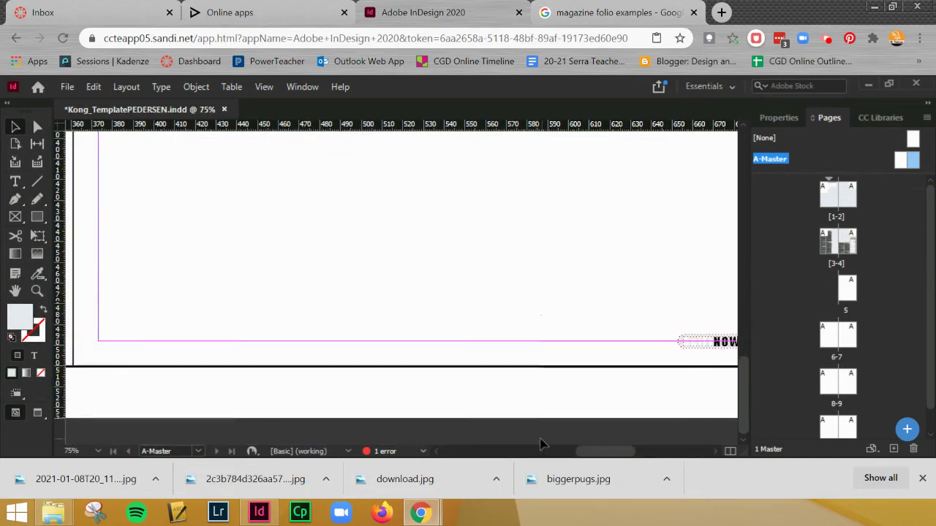
drag(606, 451, 626, 449)
key(ctrl+equal)
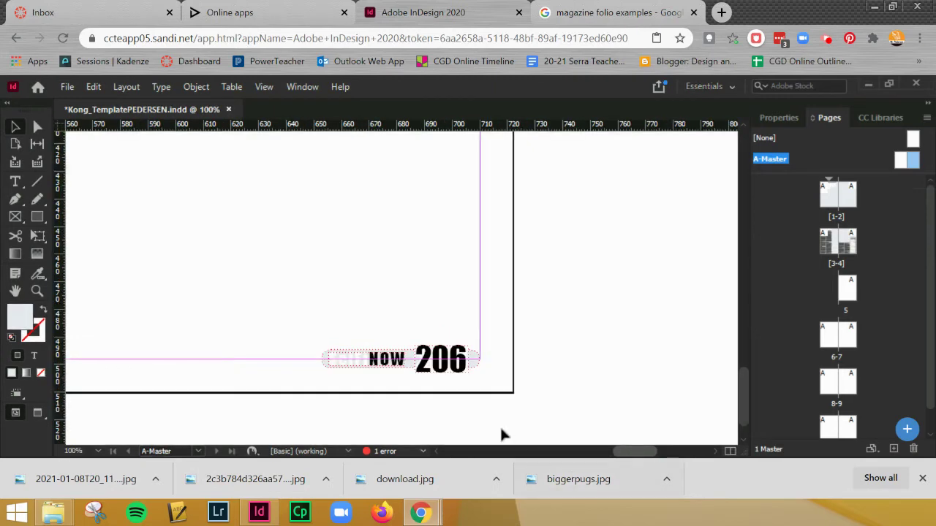
double_click(434, 355)
double_click(431, 355)
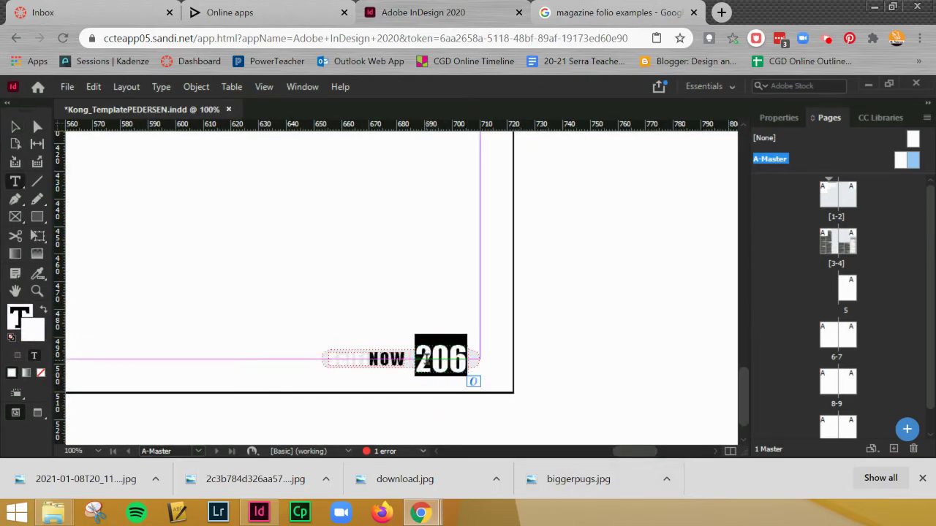
click(429, 358)
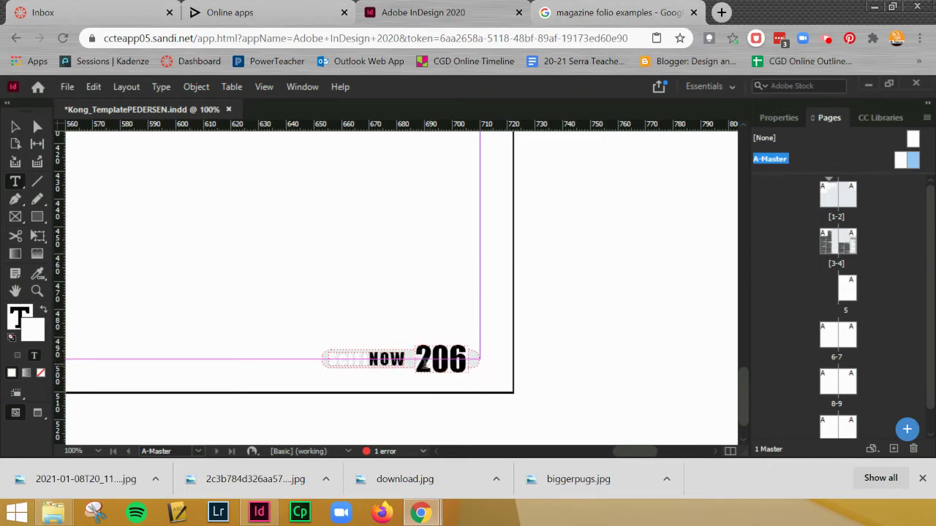
drag(420, 358, 472, 366)
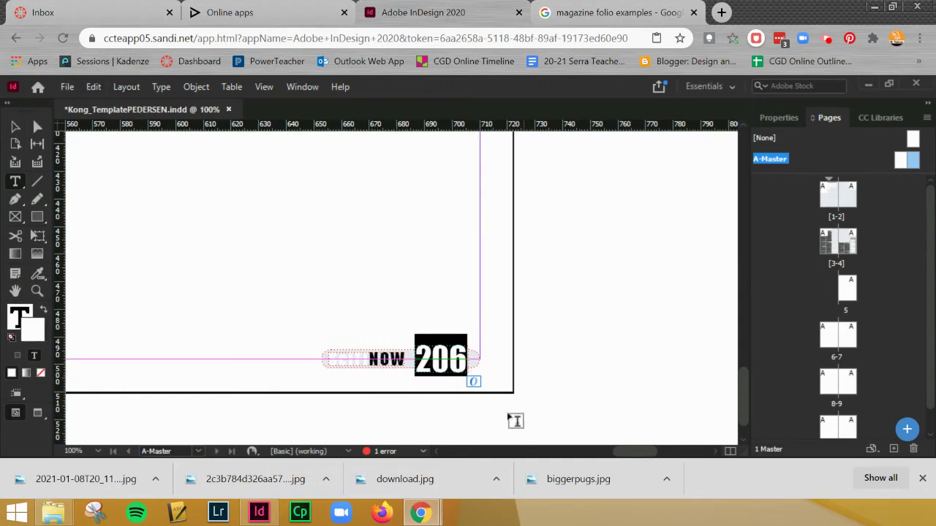
click(432, 356)
click(420, 360)
drag(417, 358, 476, 365)
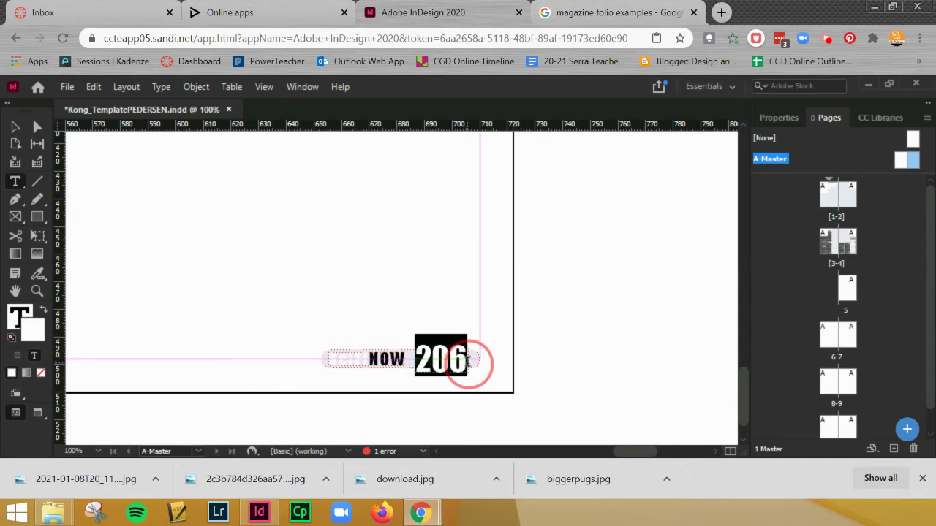
click(780, 119)
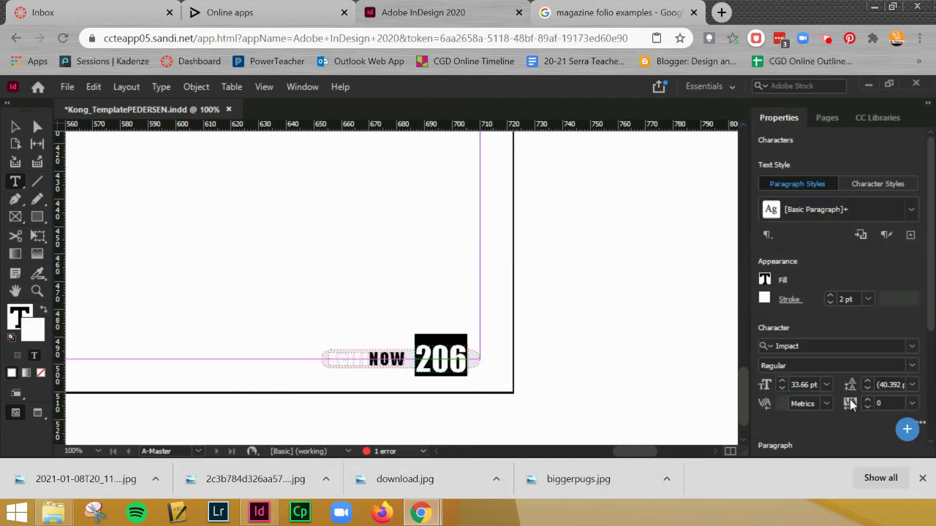
scroll(849, 409, down, 3)
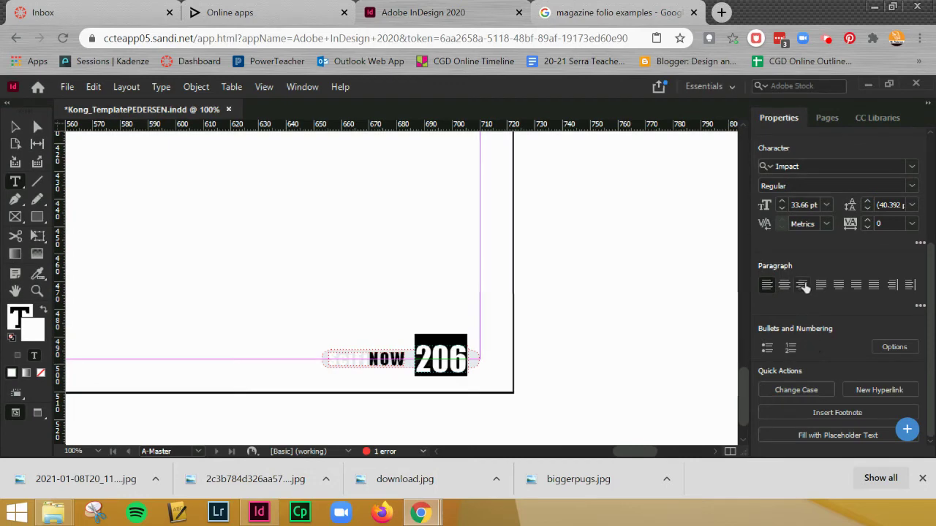
click(802, 286)
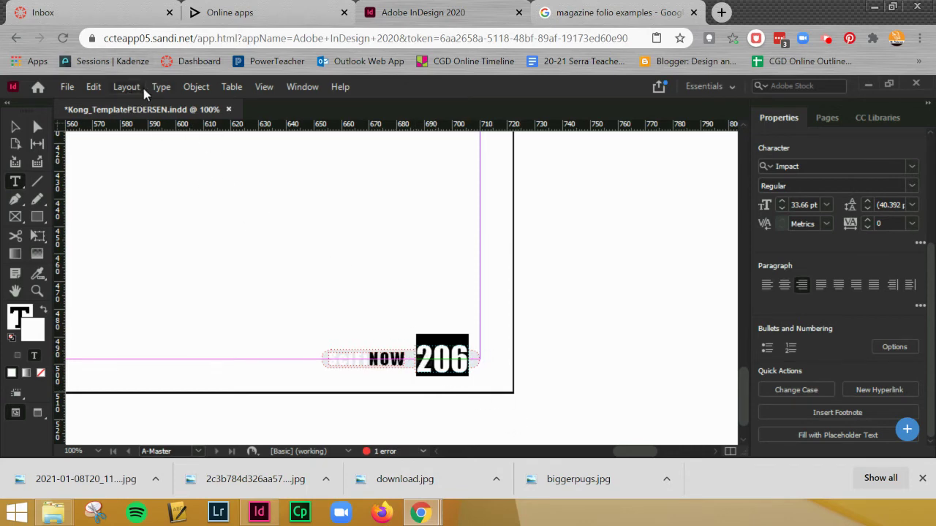
- Replace the selected 206 with a Current Page Number marker
click(163, 87)
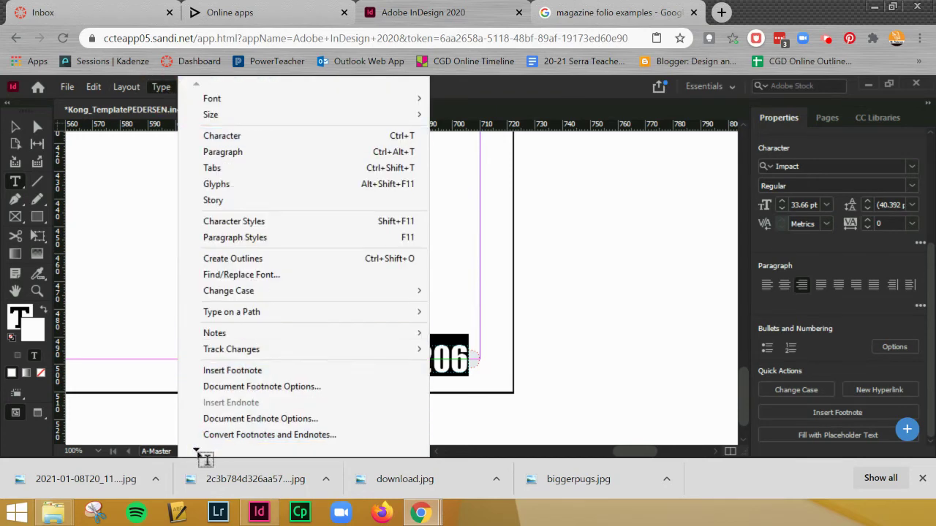
click(199, 449)
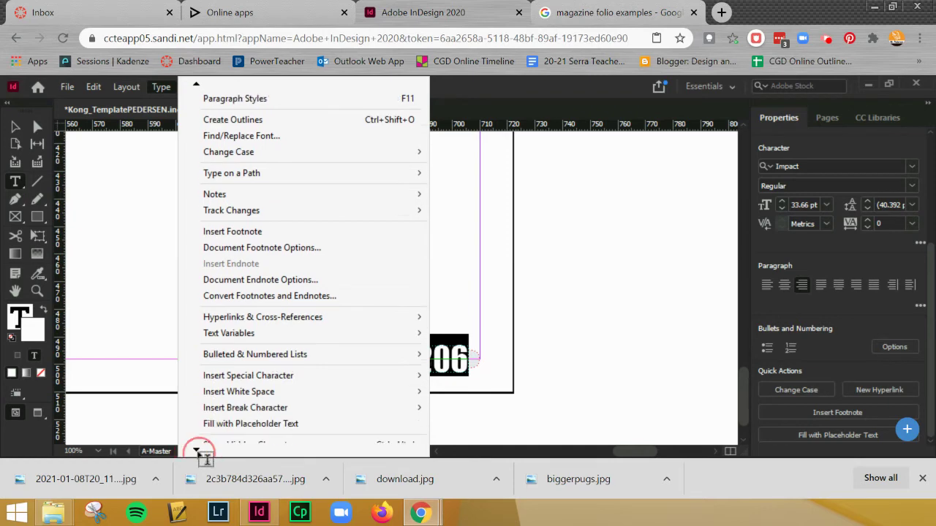
mouse_move(289, 365)
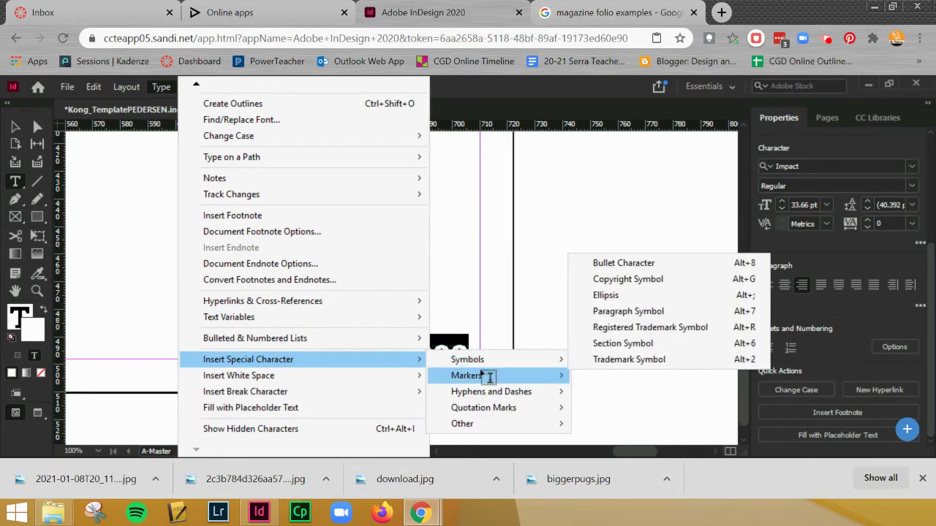
mouse_move(483, 379)
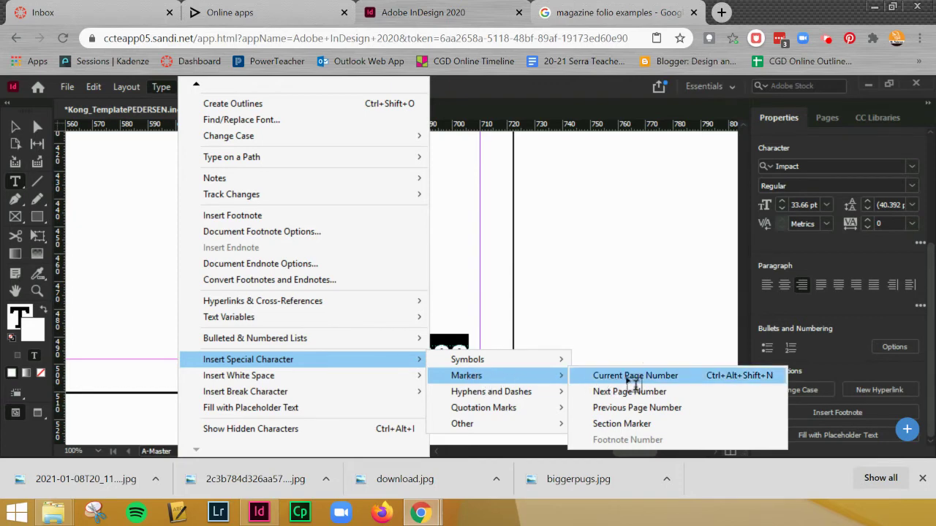
click(631, 377)
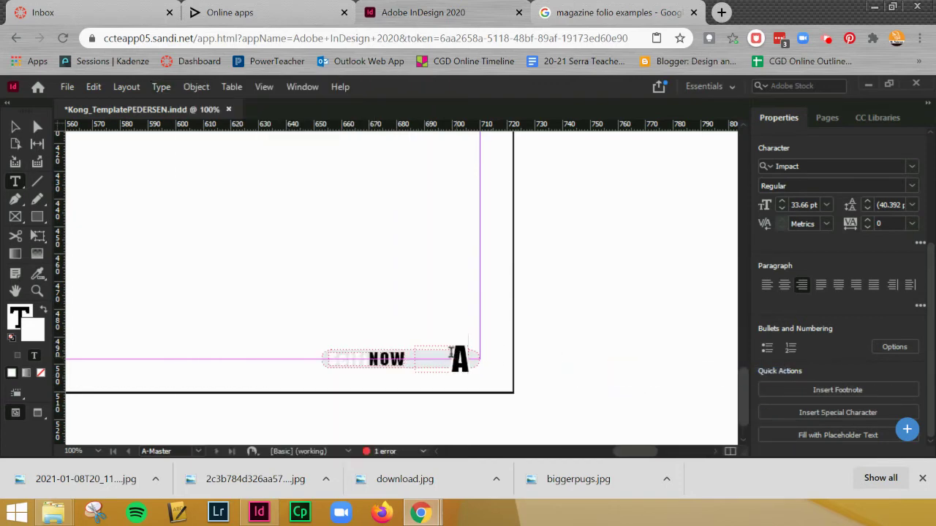
- Check the automatic page number in the footers of pages 4, 5 and 7
click(828, 117)
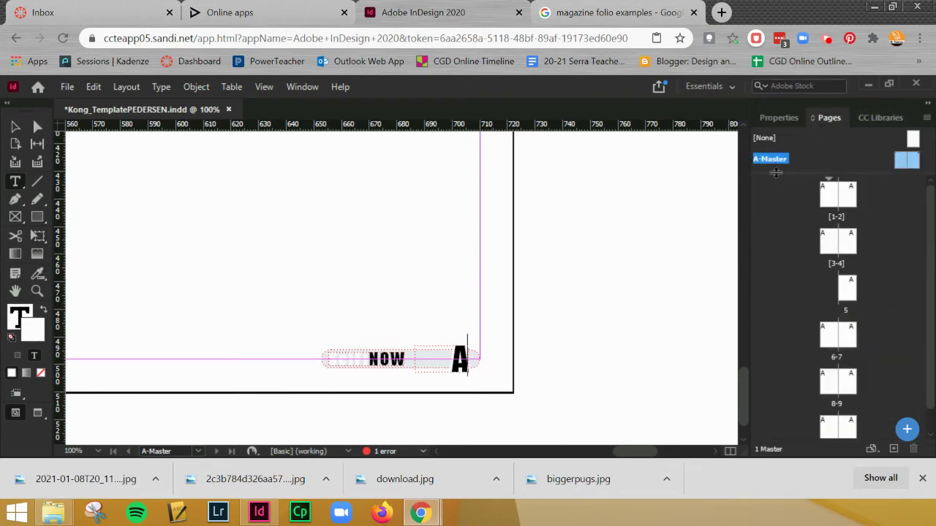
mouse_move(778, 173)
mouse_down()
mouse_move(769, 310)
mouse_move(783, 183)
mouse_up()
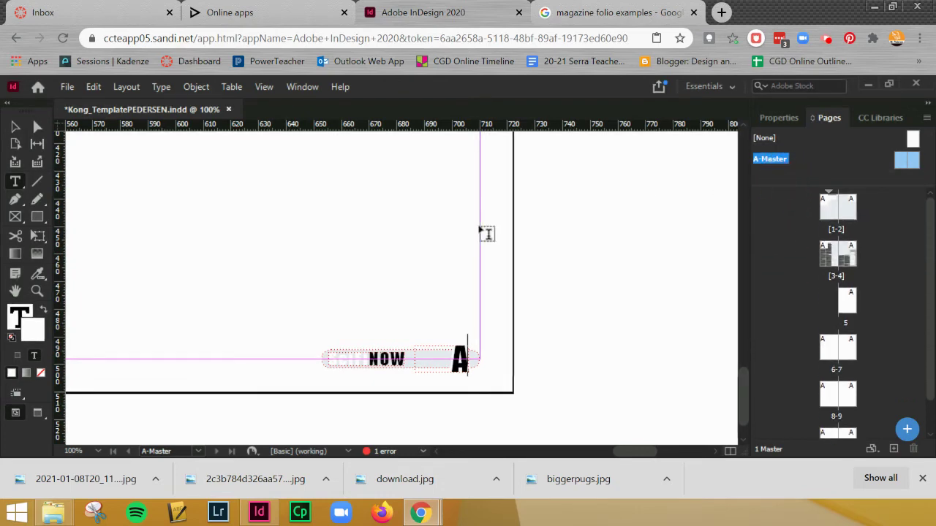
click(18, 129)
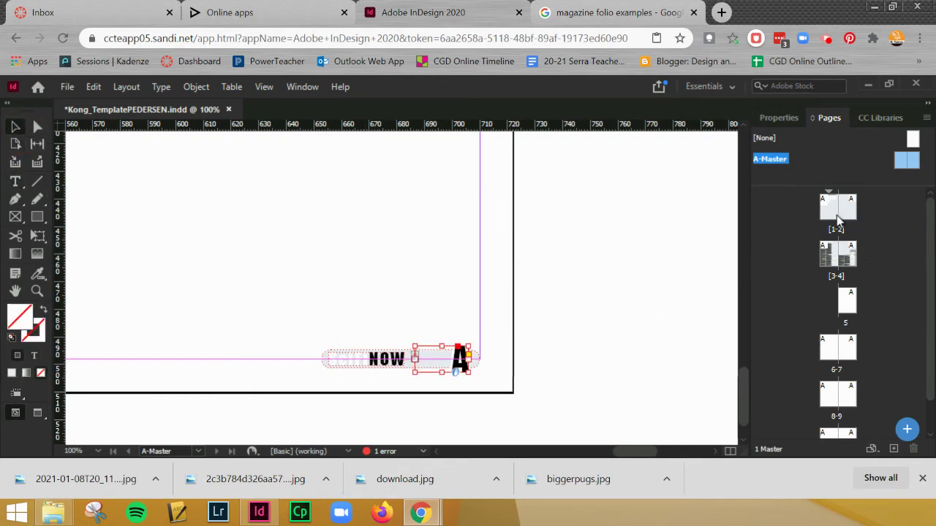
double_click(841, 256)
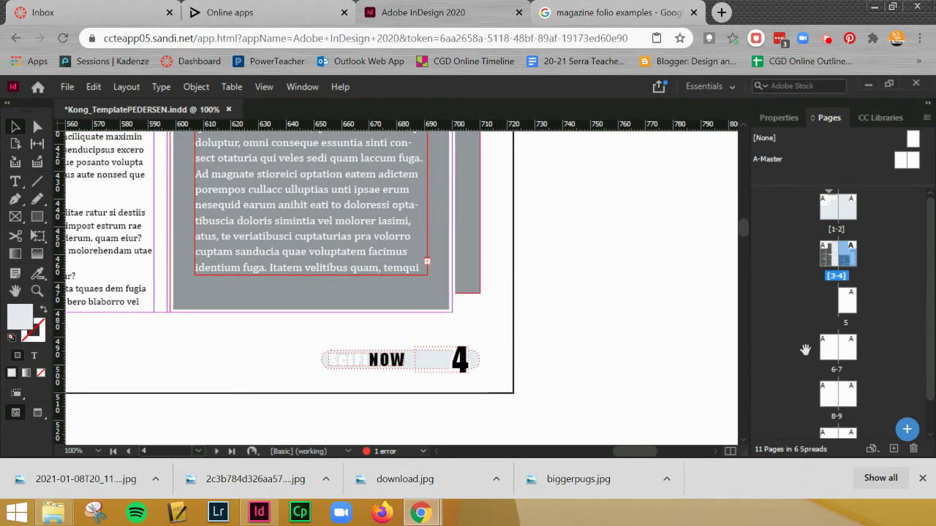
double_click(850, 307)
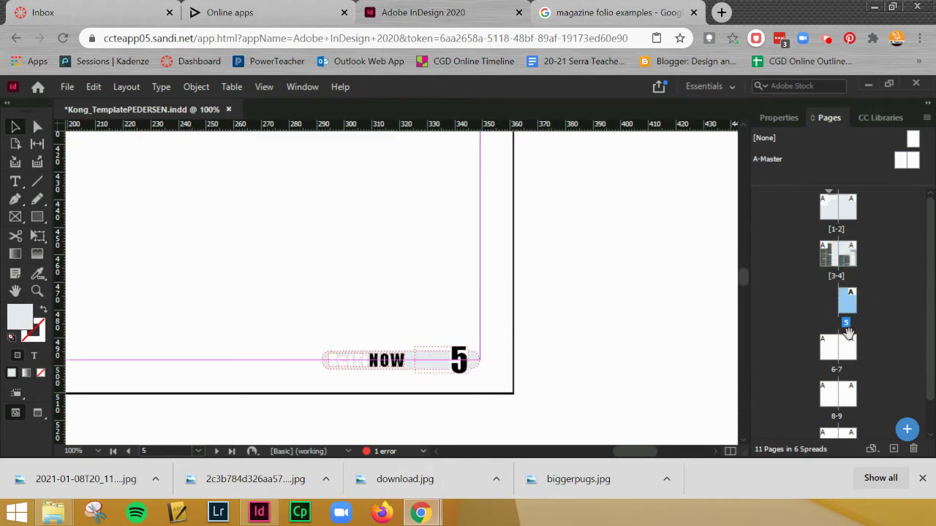
double_click(850, 350)
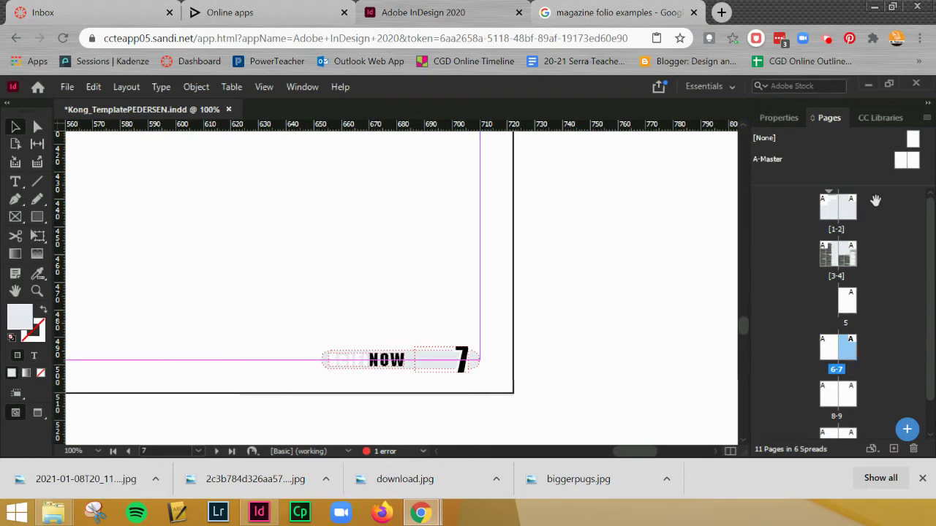
- Duplicate the complete footer from the A-Master's right page into the left page's lower outer margin corner
double_click(914, 162)
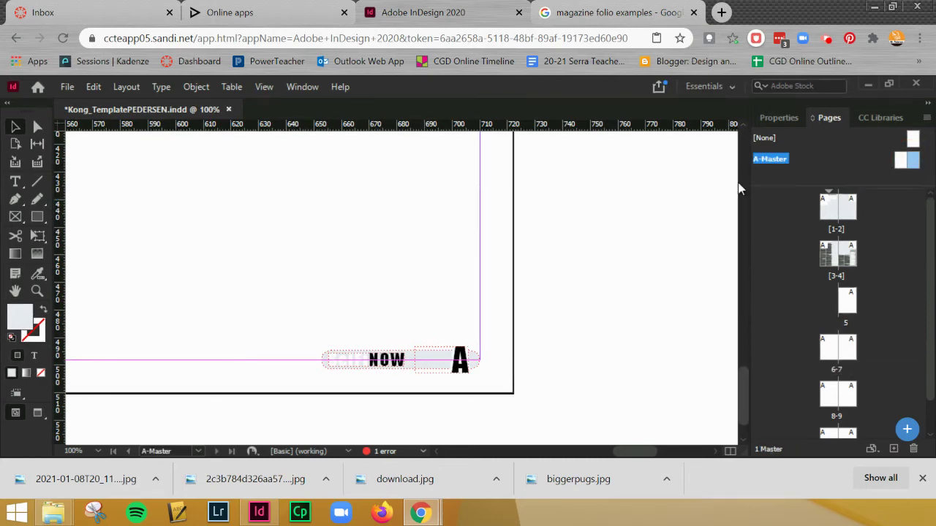
drag(340, 321, 473, 383)
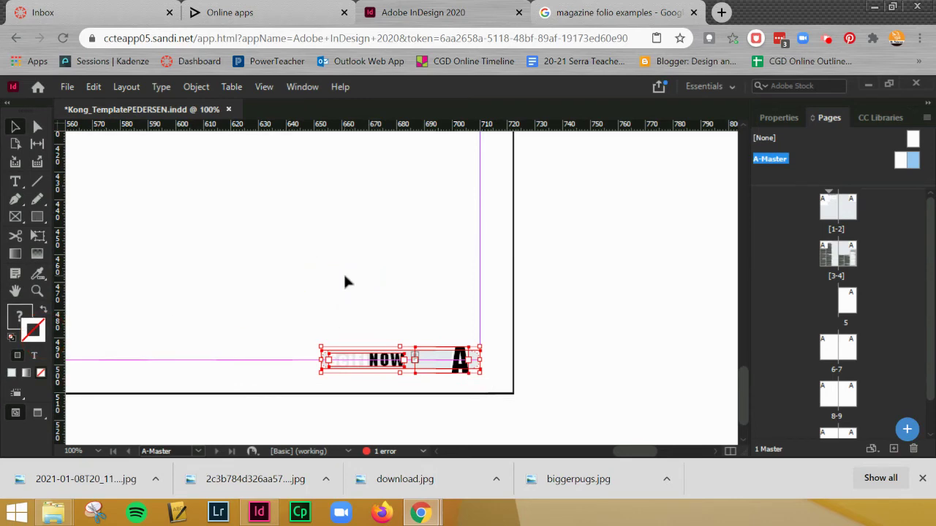
key(ctrl+minus)
key(ctrl+minus)
drag(431, 300, 634, 300)
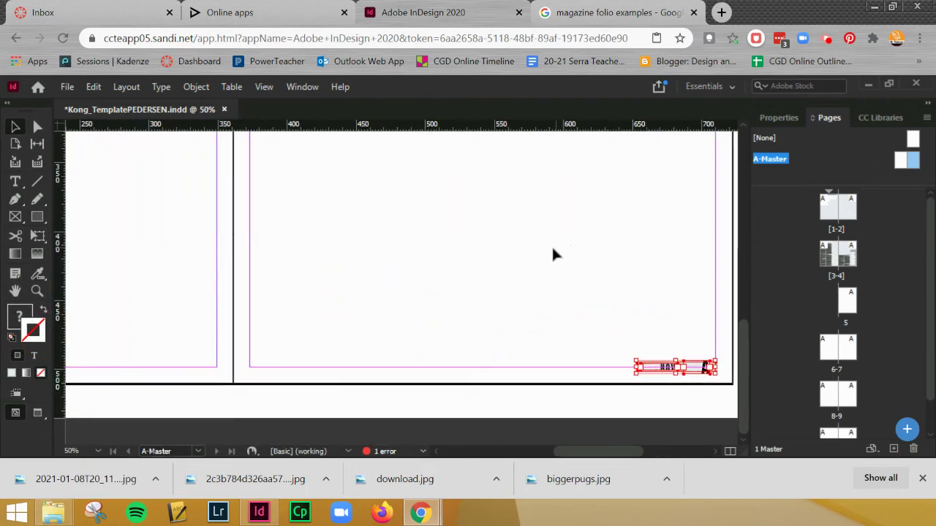
key(ctrl+minus)
drag(411, 325, 505, 305)
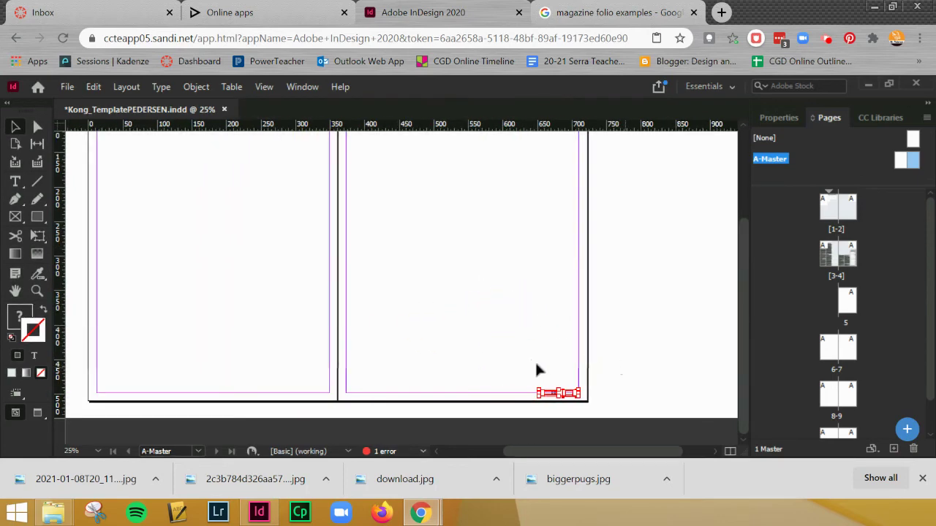
click(564, 387)
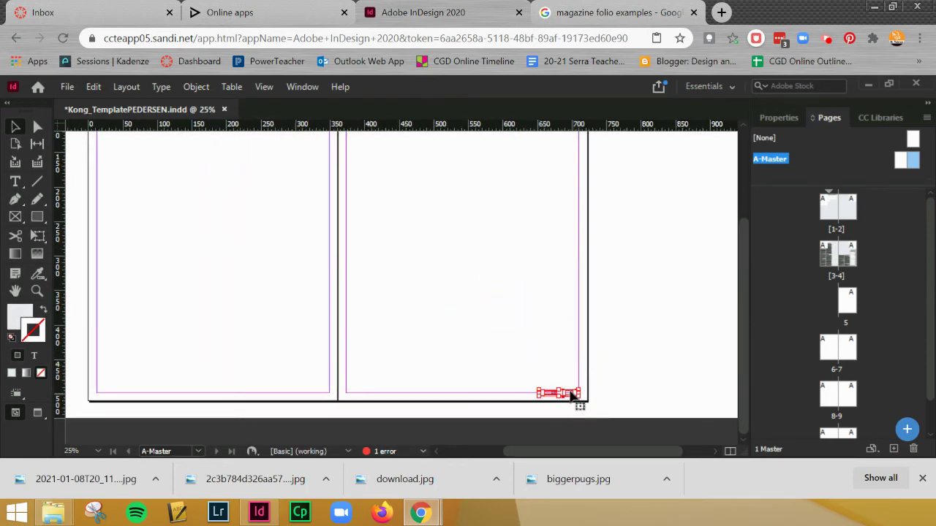
click(570, 393)
drag(570, 393, 131, 394)
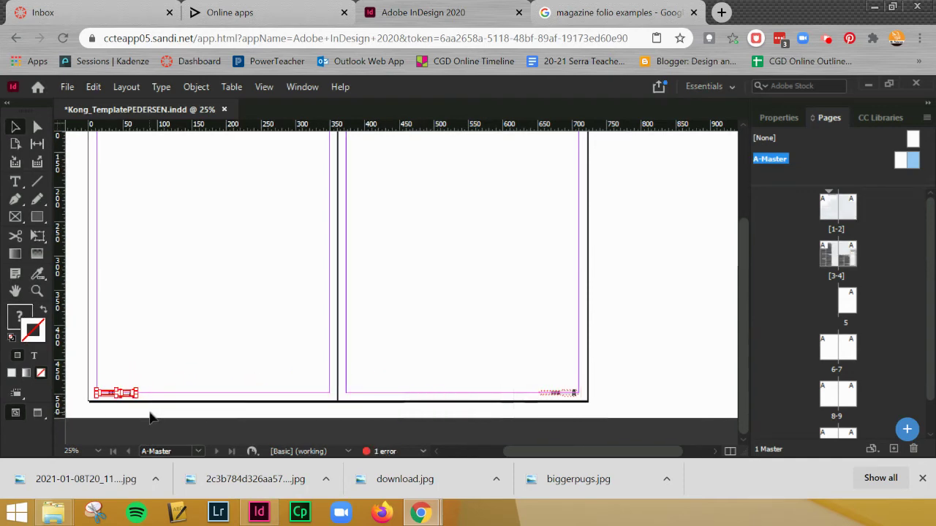
- Left-align the page number marker in the left master page's footer
key(ctrl+equal)
key(ctrl+equal)
key(ctrl+equal)
key(ctrl+equal)
key(ctrl+equal)
click(536, 202)
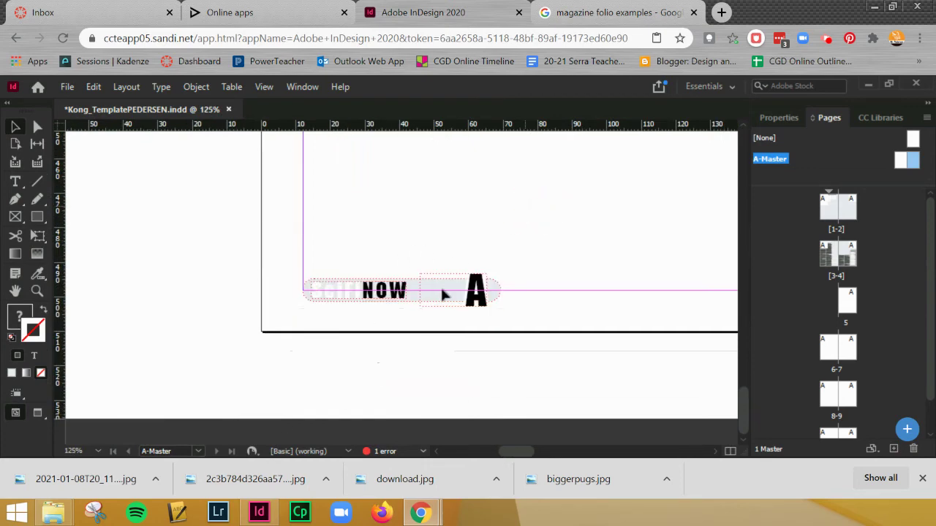
double_click(476, 292)
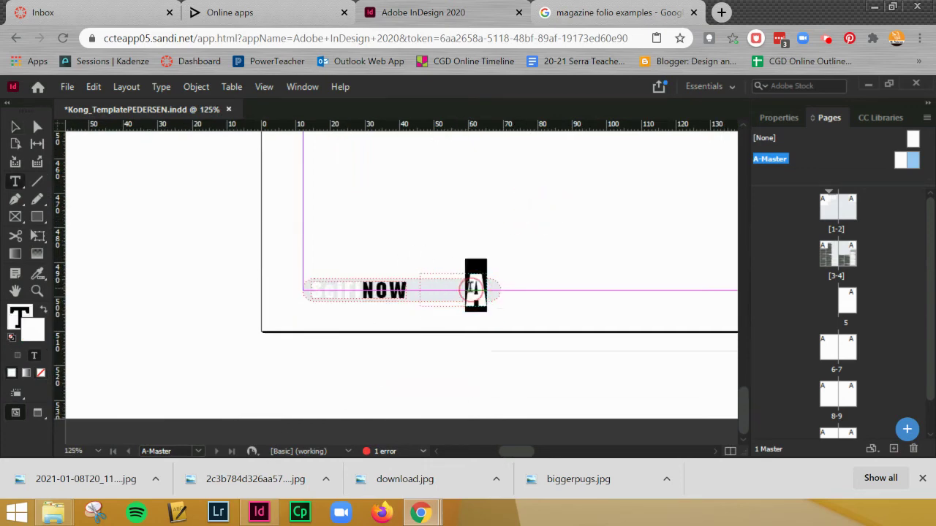
click(792, 118)
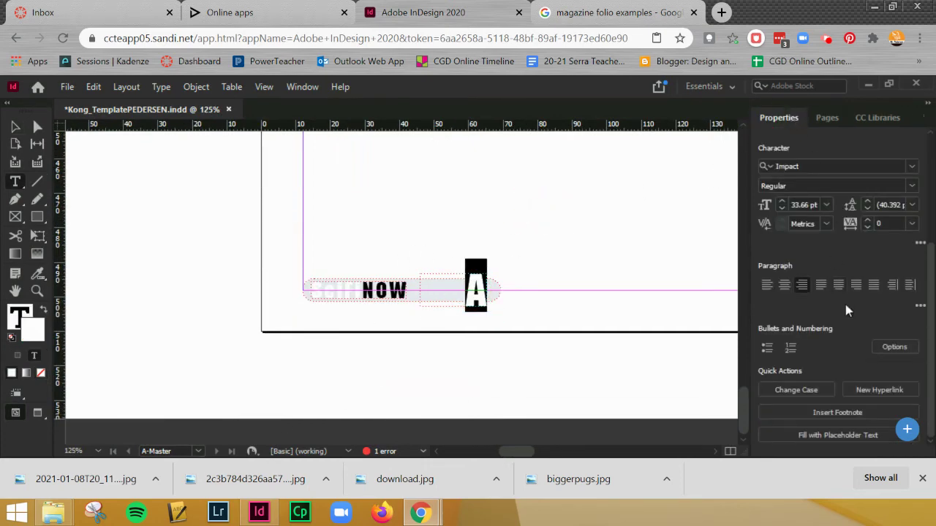
click(766, 285)
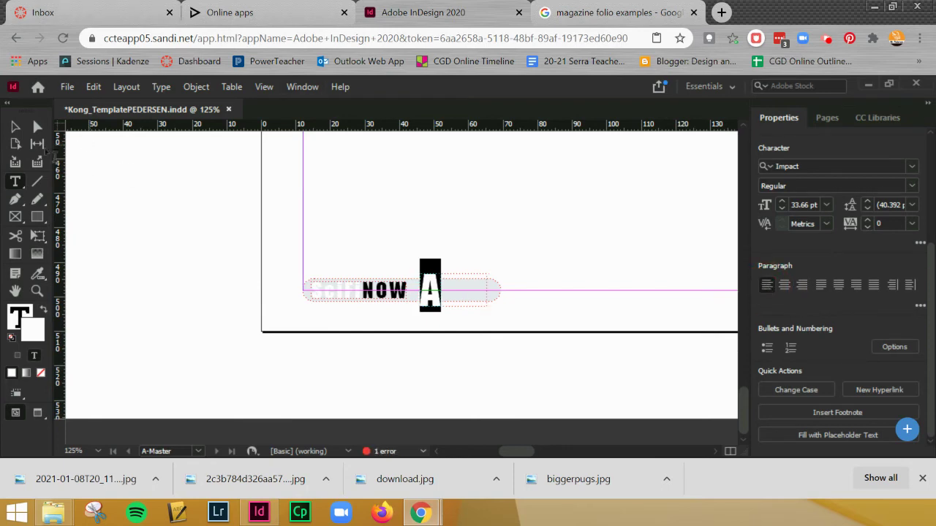
- Move the left footer's page number frame to the outer side of the SciFiNOW text, at the page edge
click(16, 128)
click(431, 291)
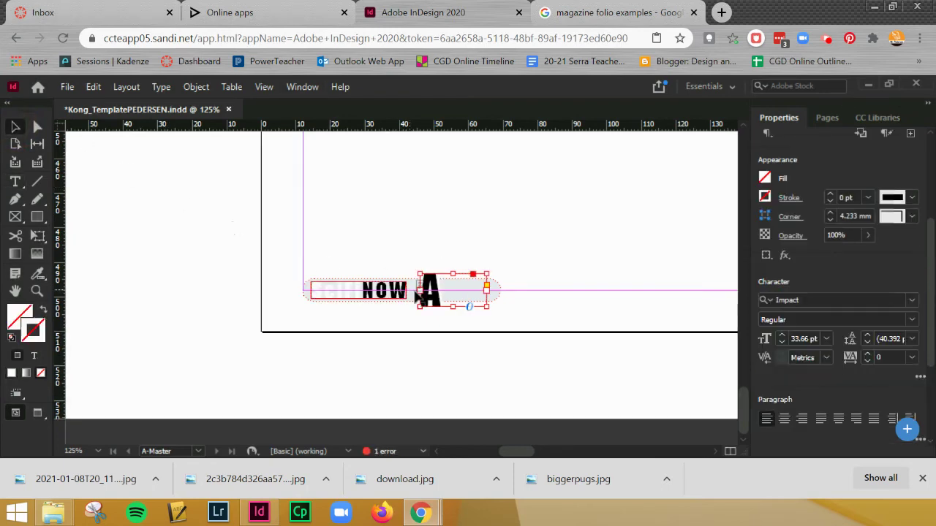
key(shift+Left)
key(shift+Left)
key(shift+Left)
key(shift+Left)
key(shift+Left)
key(shift+Left)
key(shift+Left)
key(shift+Left)
key(shift+Left)
key(shift+Left)
key(shift+Left)
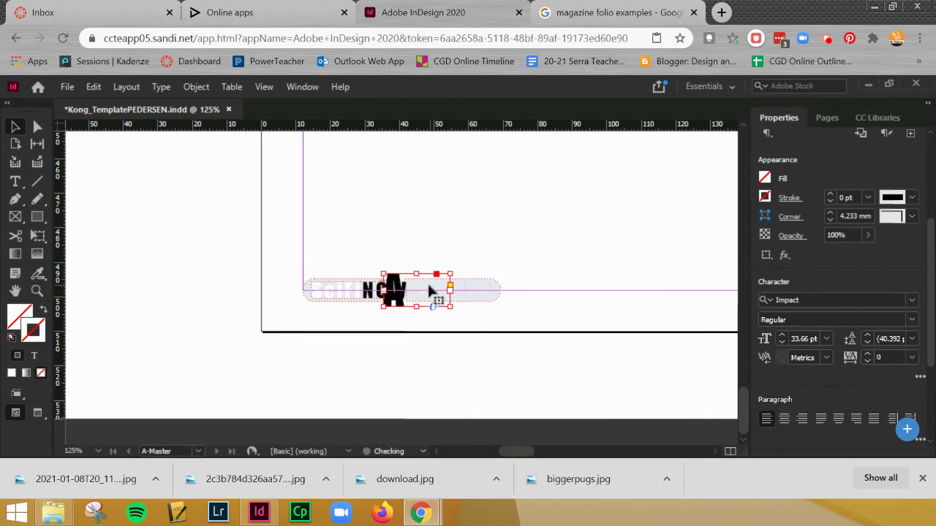
key(shift+Left)
key(shift+Left)
key(shift+Left)
key(shift+Left)
key(shift+Left)
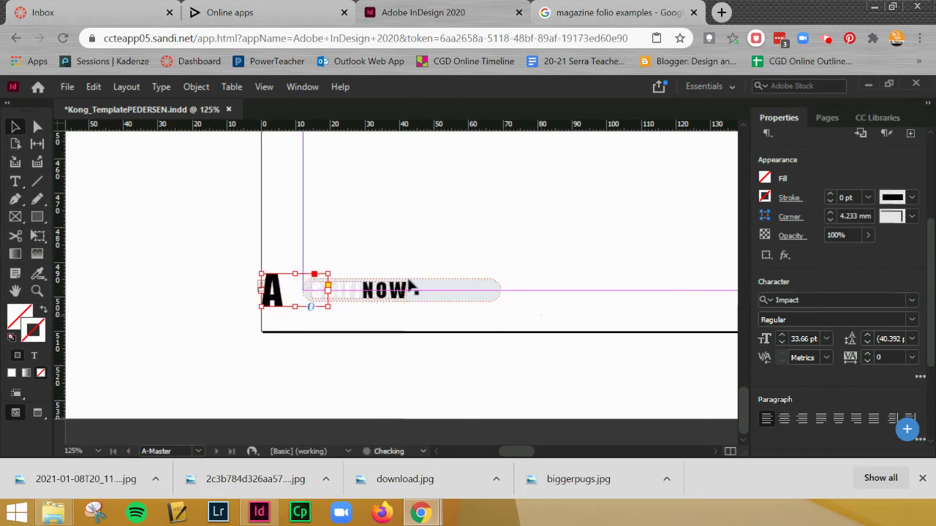
- Move the page number and SciFiNOW text frames together inward onto the rounded bar in the left master's footer
shift+click(369, 301)
key(shift+Right)
key(shift+Right)
key(shift+Right)
key(shift+Right)
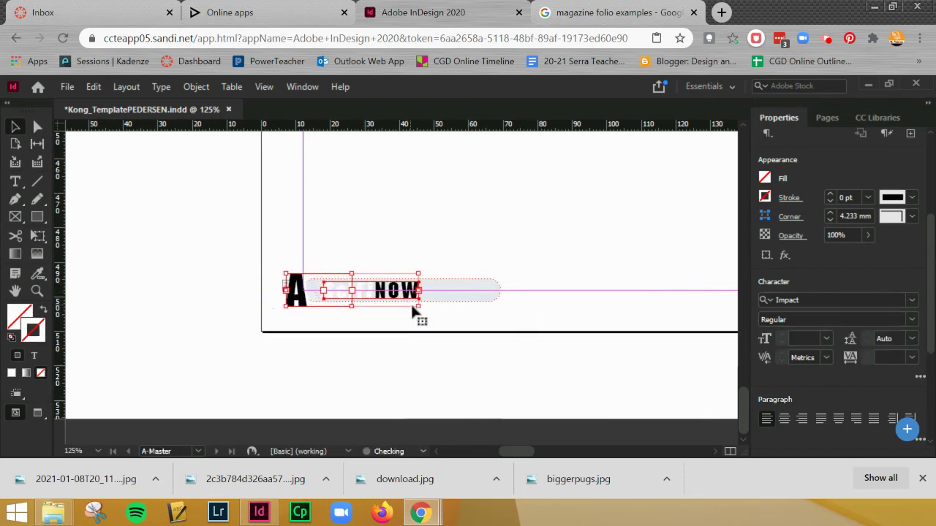
key(Left)
key(Left)
key(Left)
key(Left)
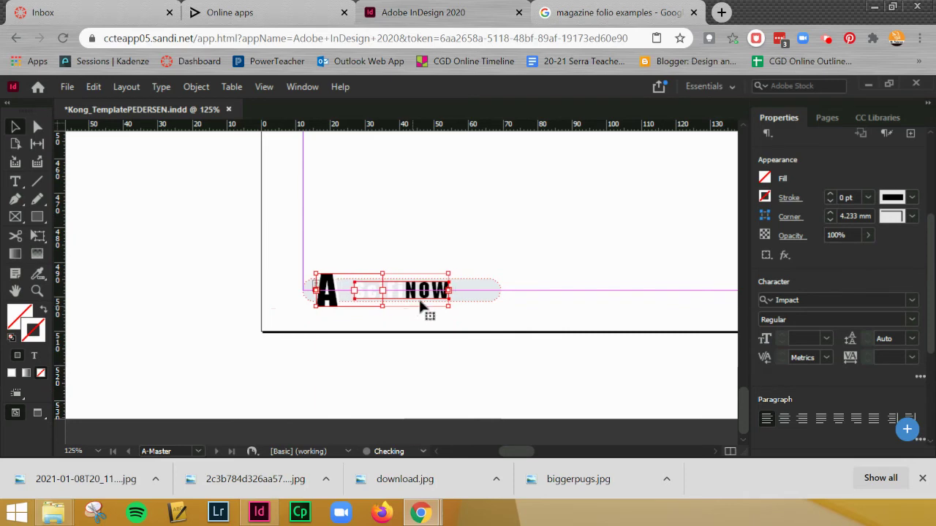
click(461, 231)
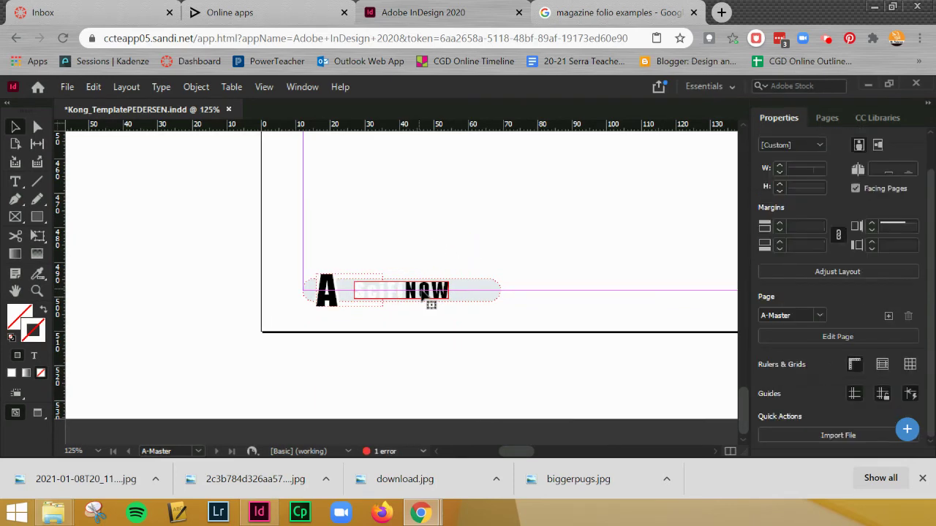
- Nudge only the left footer's SciFiNOW text frame farther from the page number, to about X 31 mm
click(429, 303)
key(shift+Right)
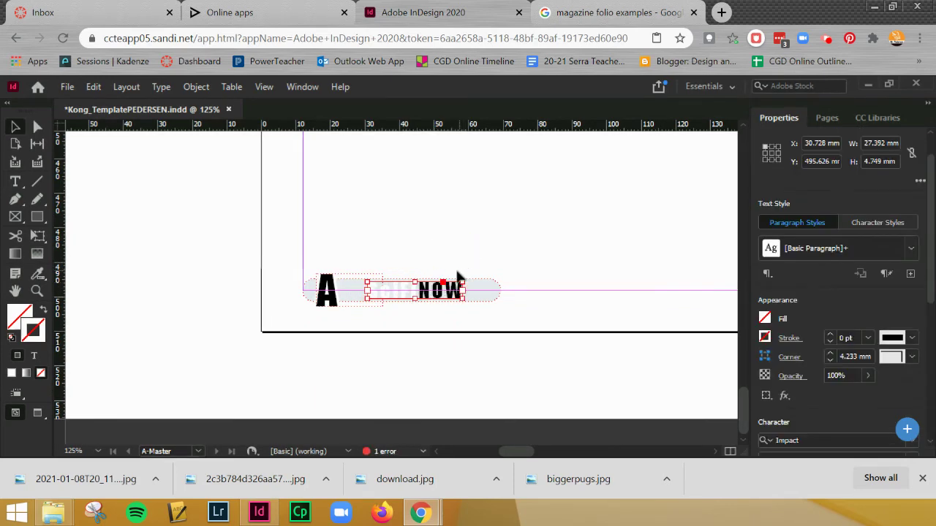
click(490, 216)
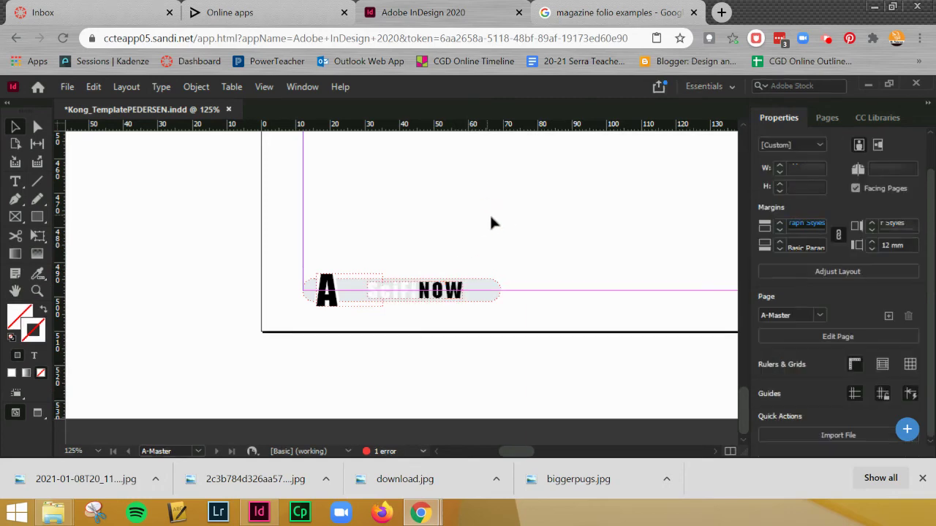
- Preview the A-Master spread without guides and compare the footers on its left and right pages
key(ctrl+minus)
key(ctrl+minus)
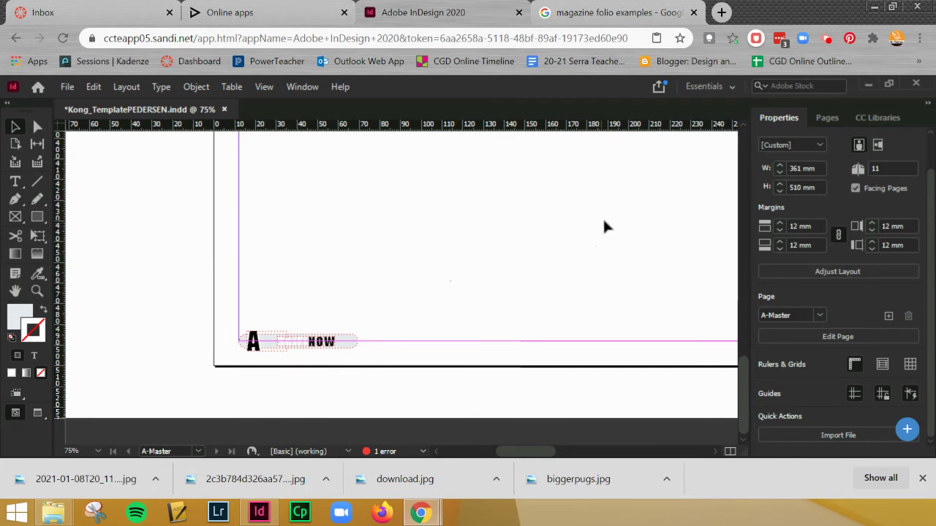
key(ctrl+minus)
drag(568, 225, 462, 198)
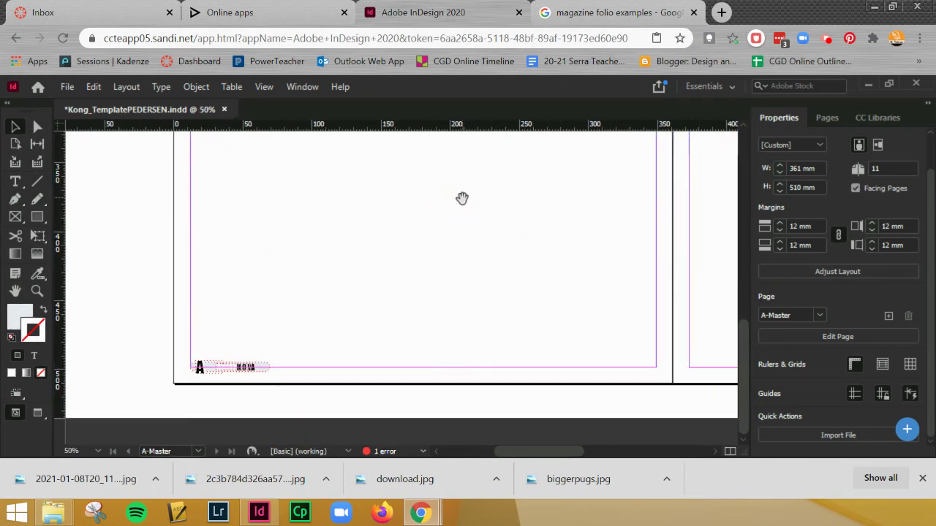
key(w)
drag(502, 266, 382, 242)
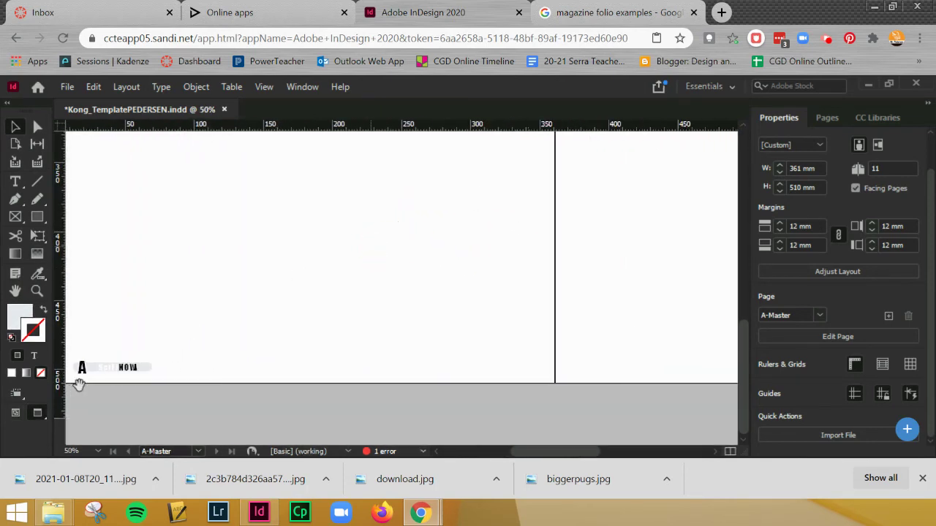
drag(473, 305, 408, 308)
drag(680, 297, 368, 292)
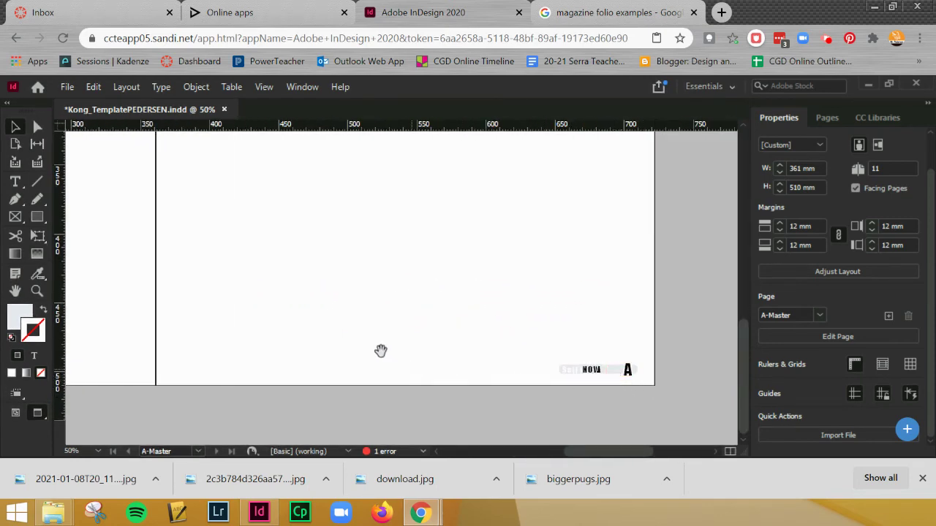
- Shift the left master footer's SciFiNOW text farther toward the bar's inner end, to about X 35 mm
drag(380, 351, 595, 334)
drag(384, 322, 487, 320)
drag(317, 325, 540, 324)
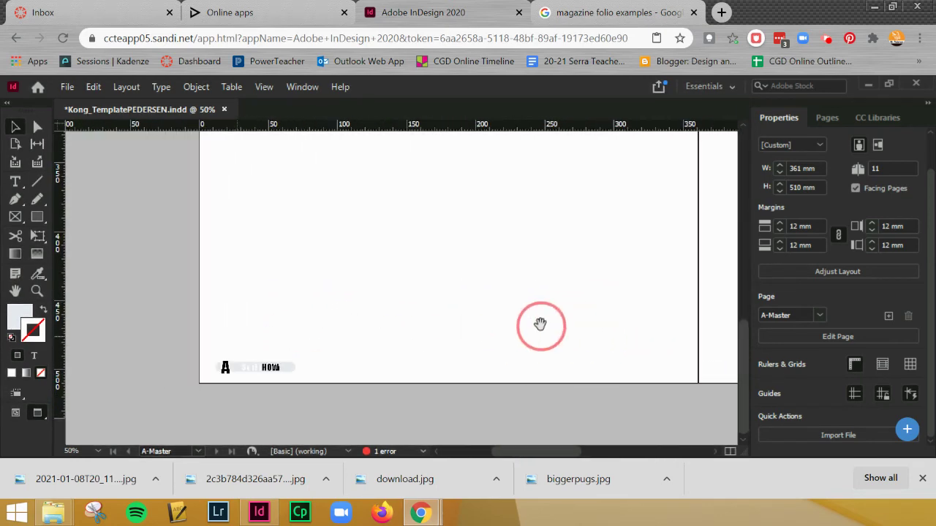
click(264, 367)
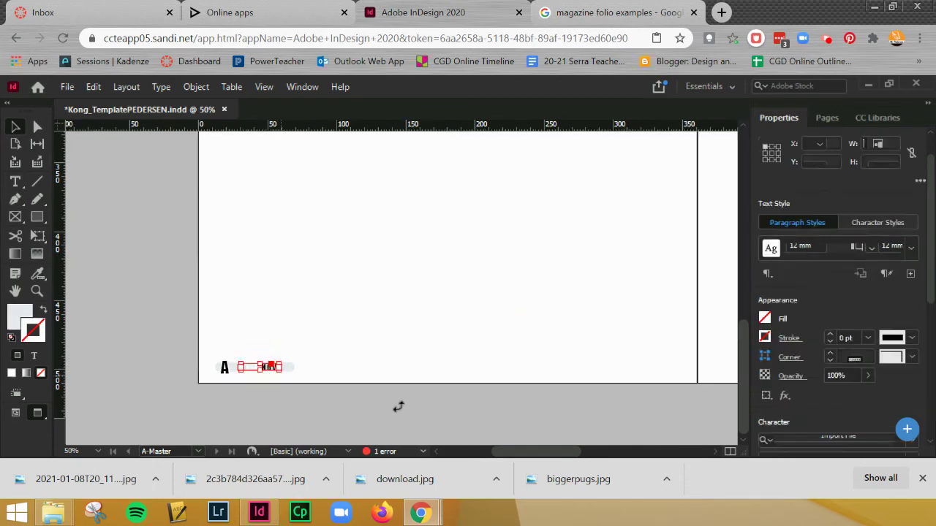
click(391, 343)
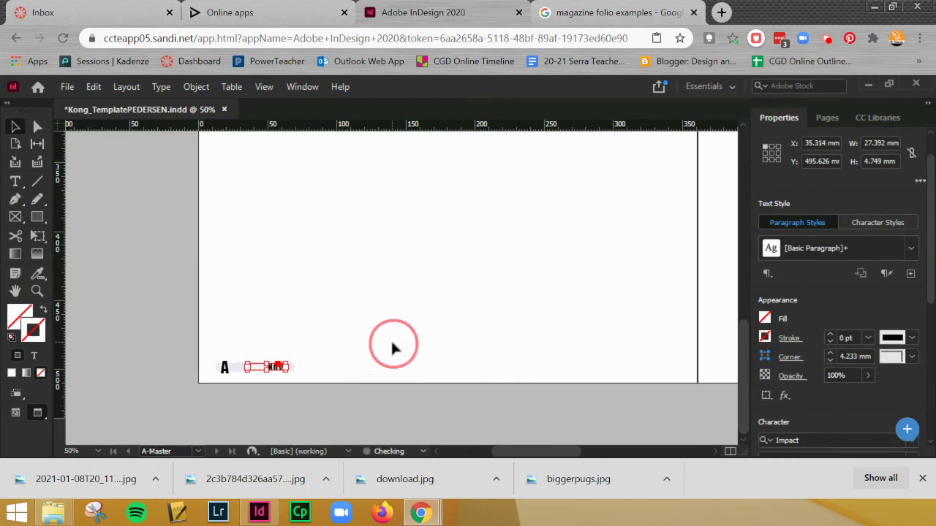
- Check the footers on the page 3-4 spread and across the remaining document spreads
click(827, 118)
double_click(837, 254)
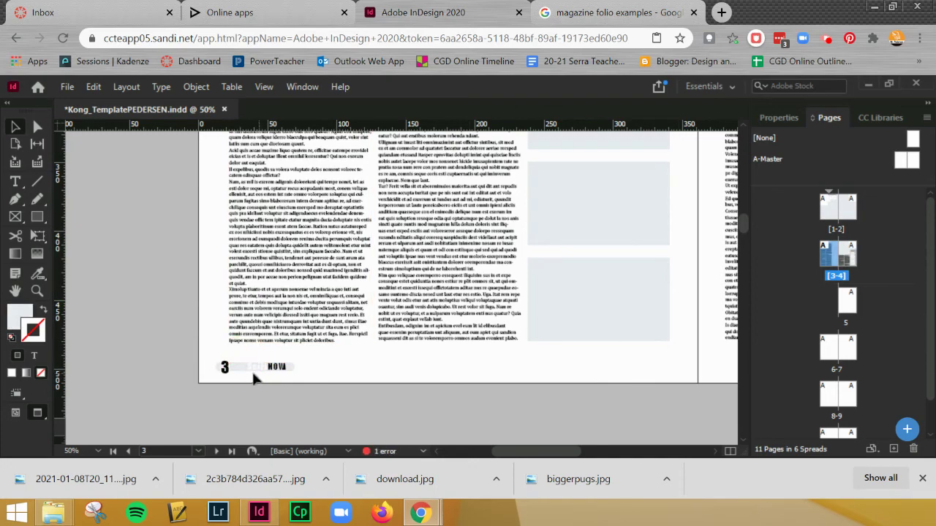
drag(704, 332, 282, 351)
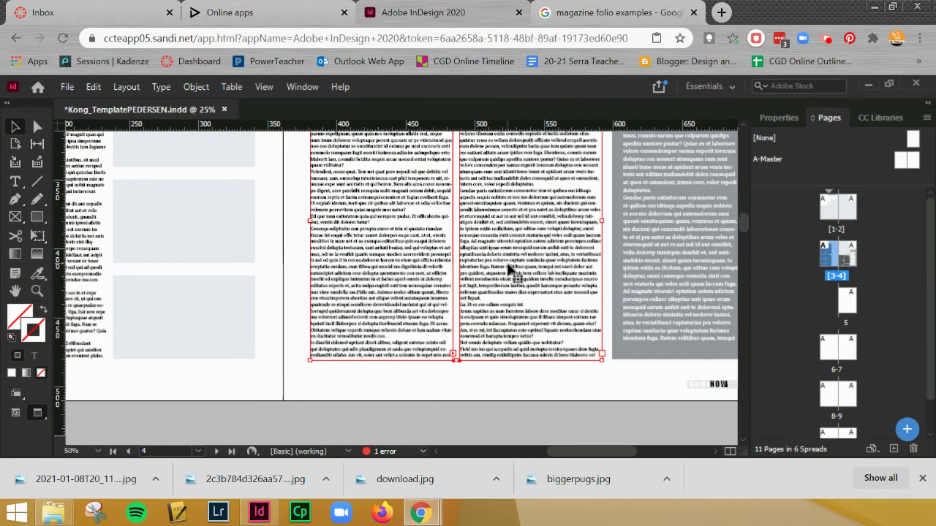
key(ctrl+minus)
drag(509, 253, 652, 303)
key(ctrl+minus)
key(ctrl+minus)
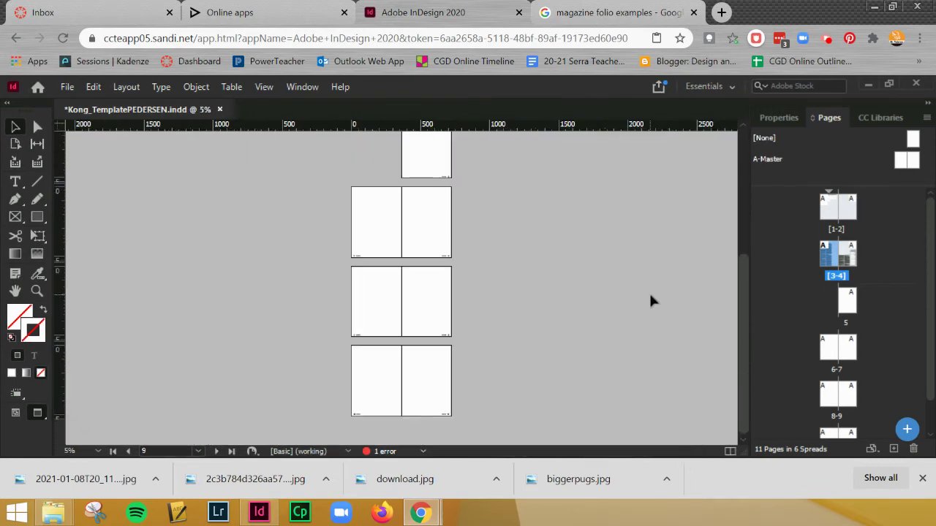
key(ctrl+equal)
key(ctrl+equal)
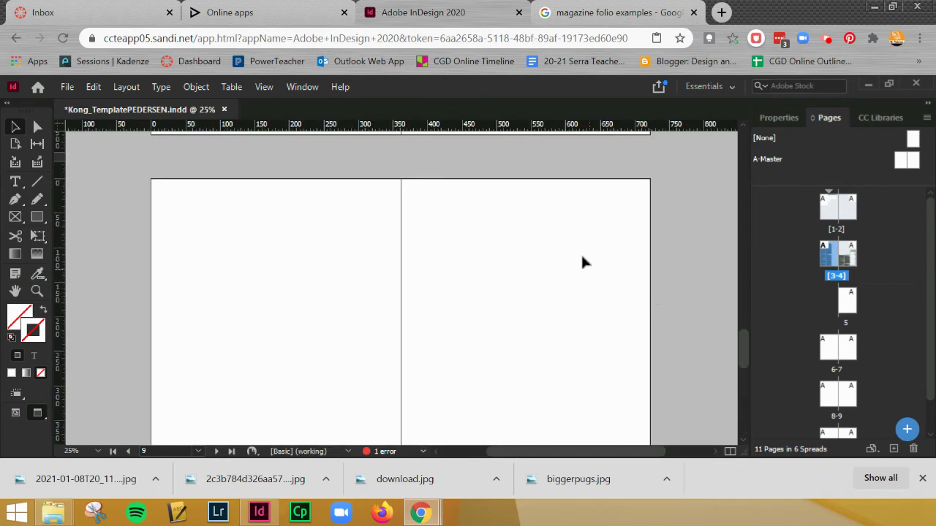
key(ctrl+equal)
drag(365, 224, 302, 390)
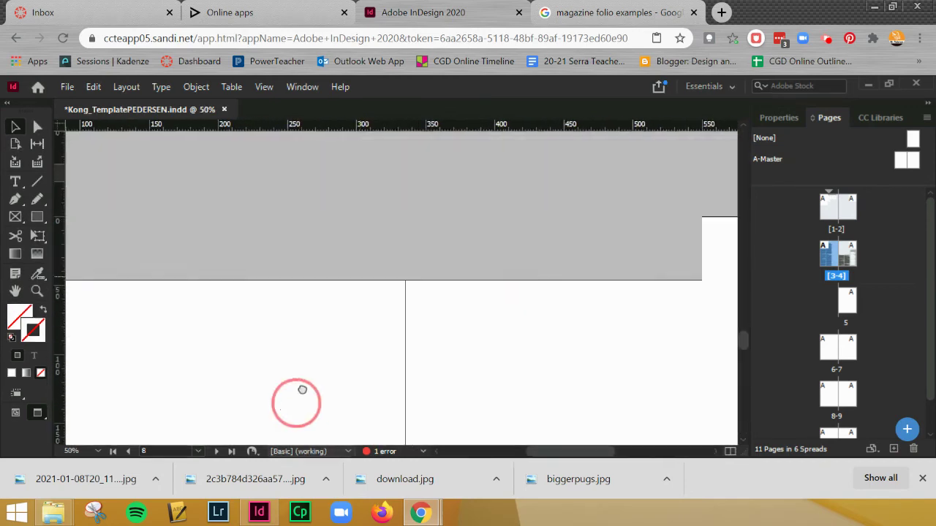
- Fill the rounded footer bar on the A-Master's right page with a magenta-pink colour
double_click(911, 161)
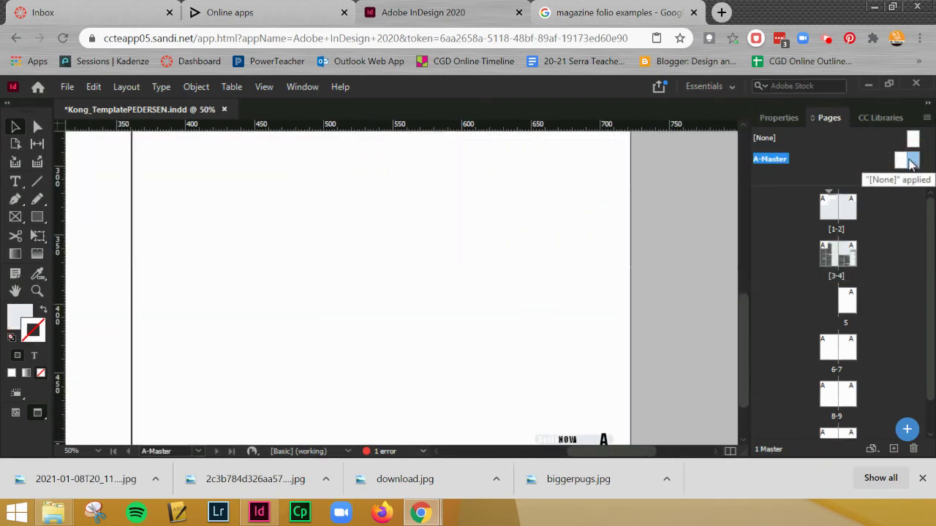
drag(619, 355, 650, 278)
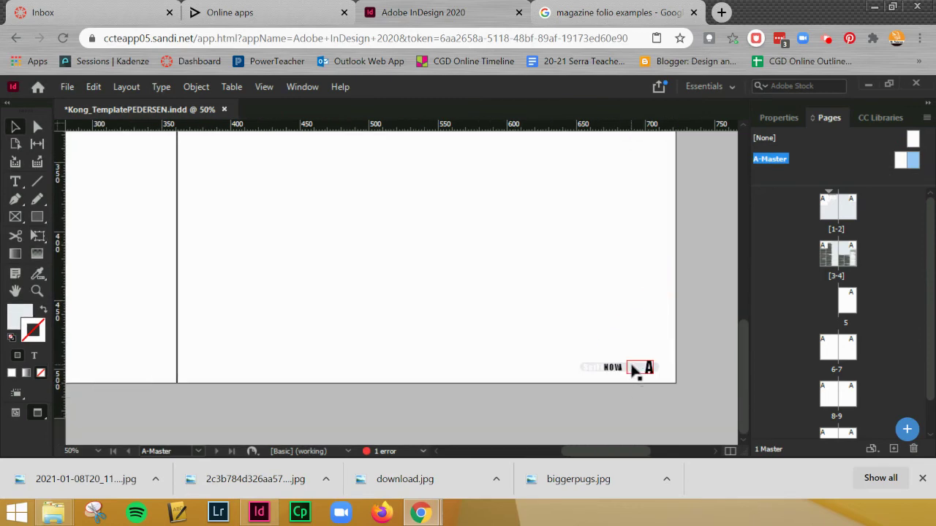
click(634, 370)
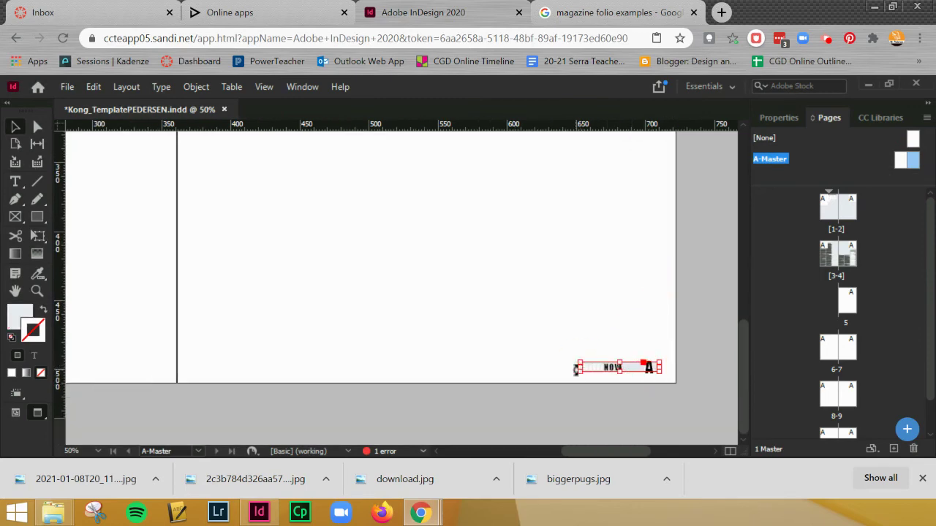
key(ctrl+equal)
key(ctrl+equal)
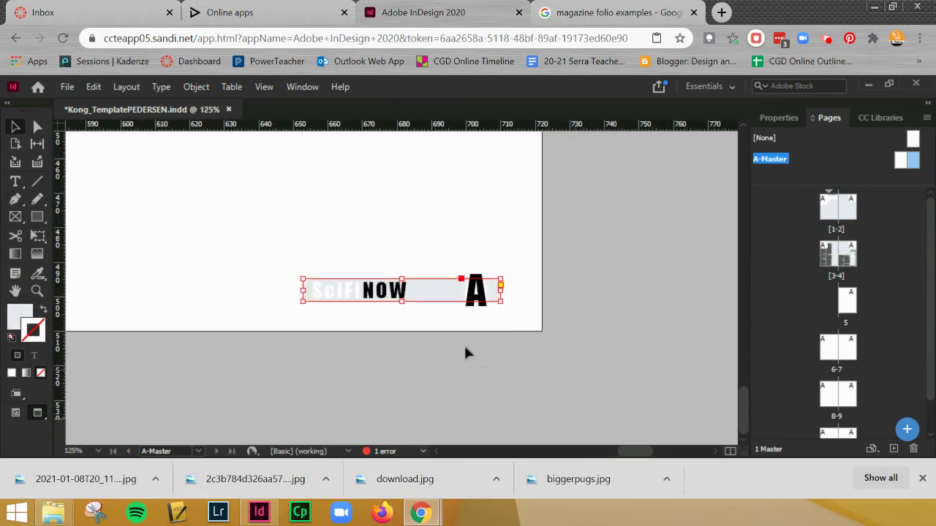
double_click(14, 319)
click(399, 348)
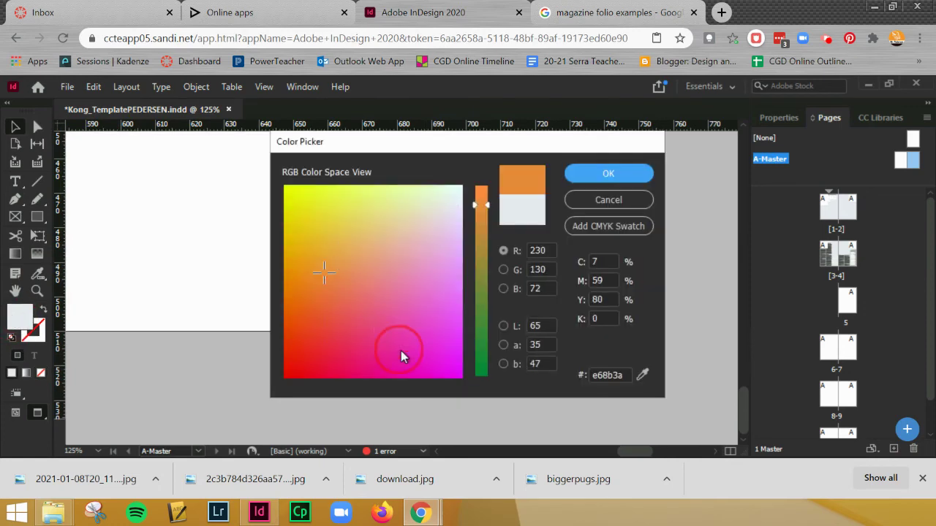
click(644, 174)
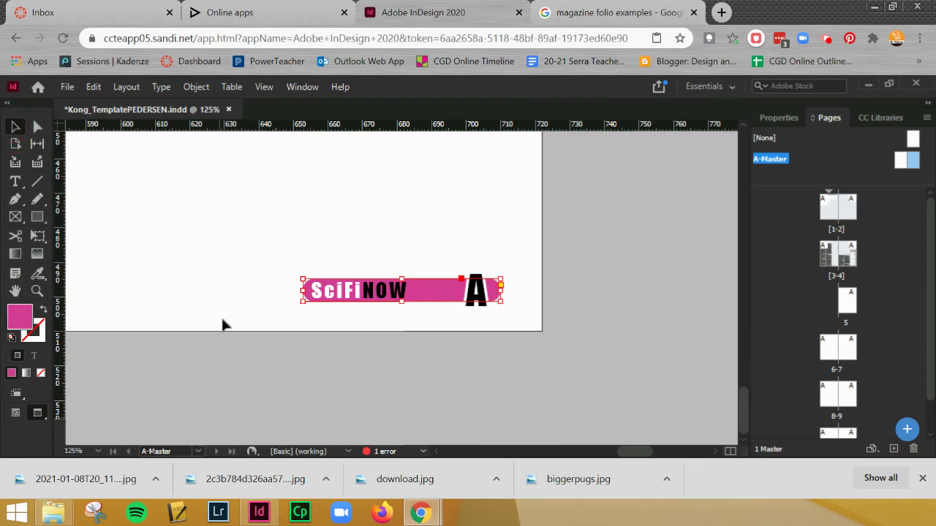
- Fill the rounded footer bar on the A-Master's left page with a purple colour
drag(198, 310, 643, 240)
drag(337, 261, 661, 243)
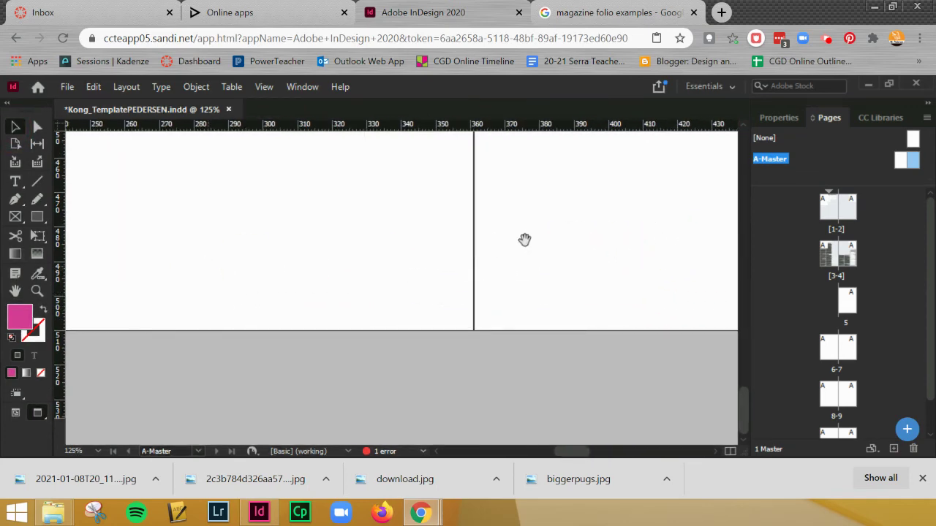
drag(238, 263, 662, 238)
drag(321, 252, 455, 253)
click(458, 285)
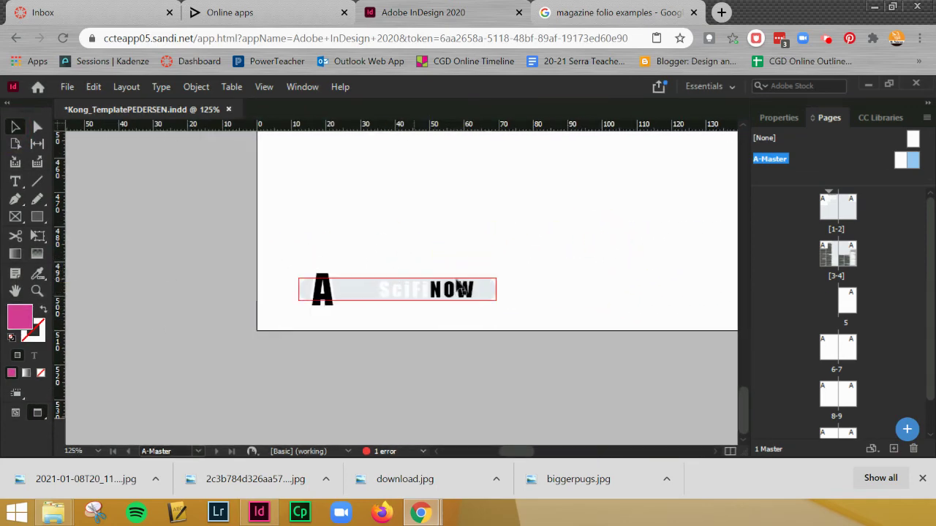
click(488, 294)
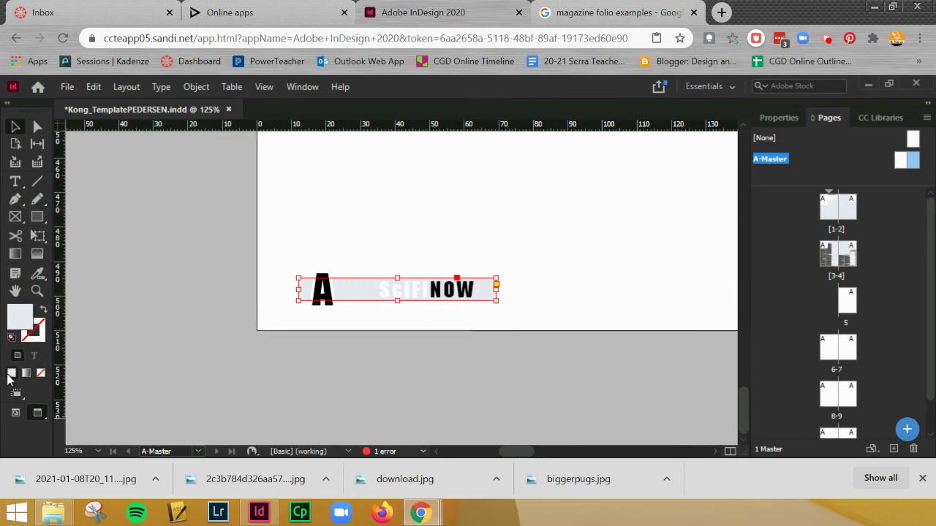
double_click(27, 325)
drag(439, 288, 461, 344)
click(605, 174)
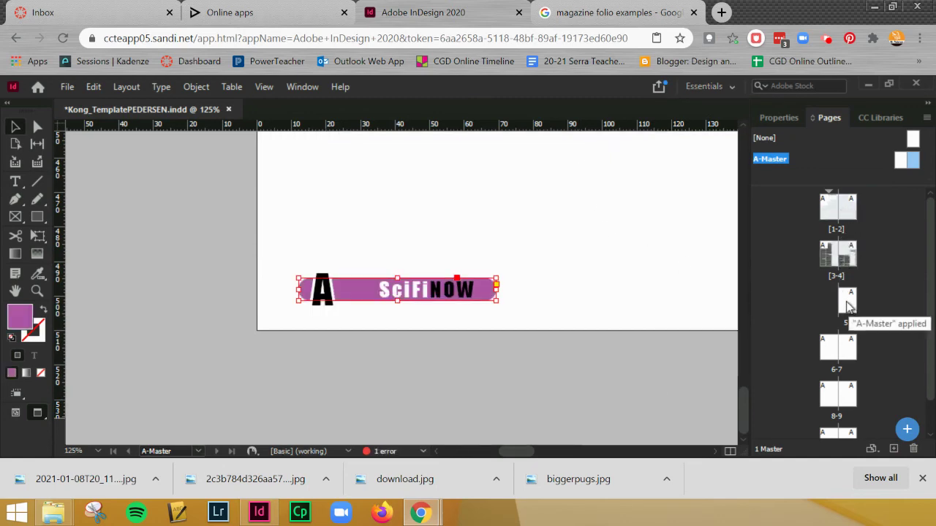
- Check pages 1 to 3 for the recoloured master footer, ending at the bottom of page 3
click(780, 120)
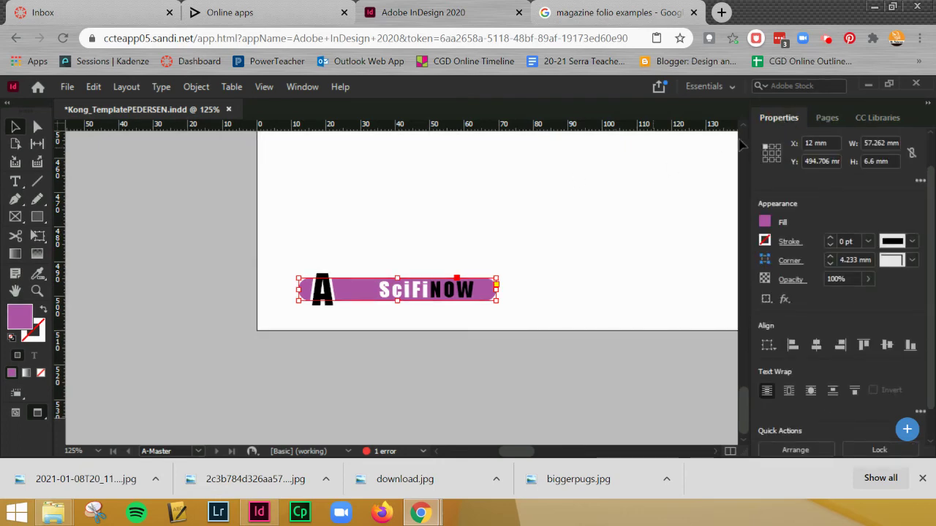
click(827, 118)
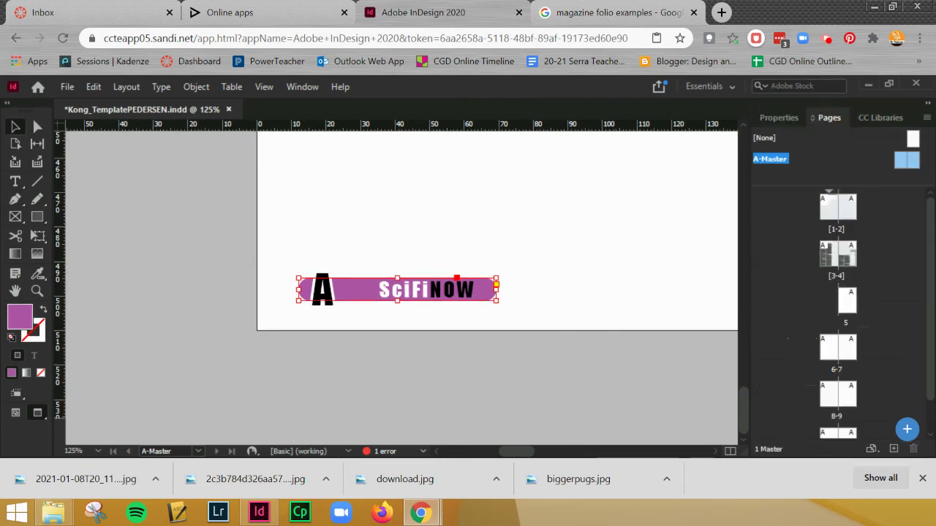
double_click(832, 210)
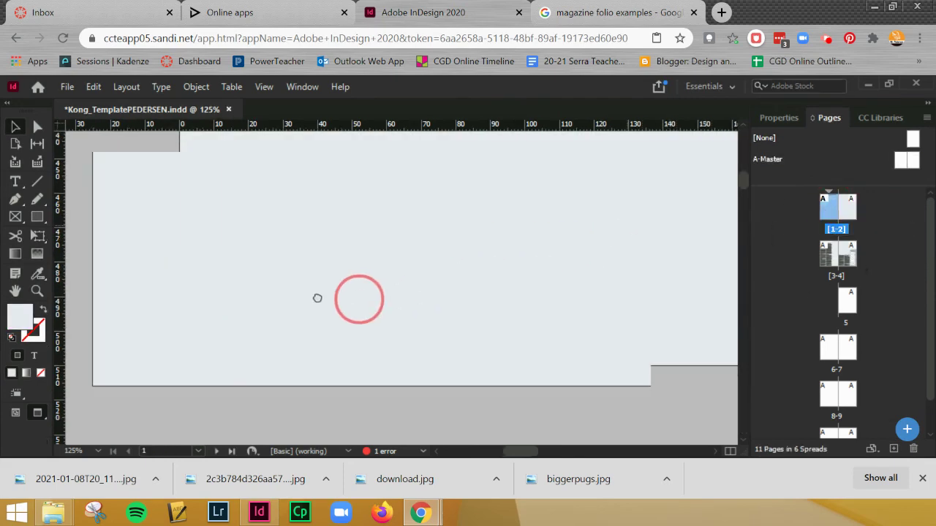
scroll(318, 298, down, 10)
scroll(548, 251, right, 3)
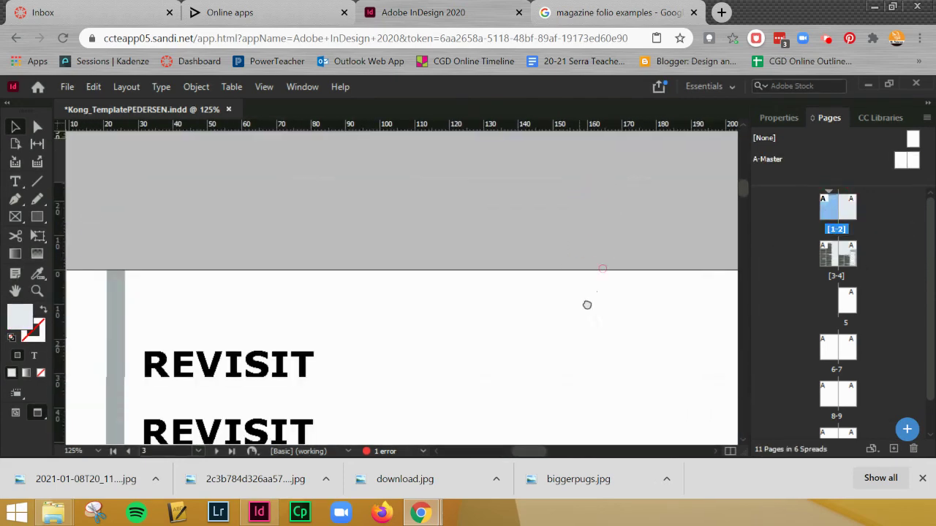
scroll(586, 304, down, 8)
scroll(598, 278, left, 3)
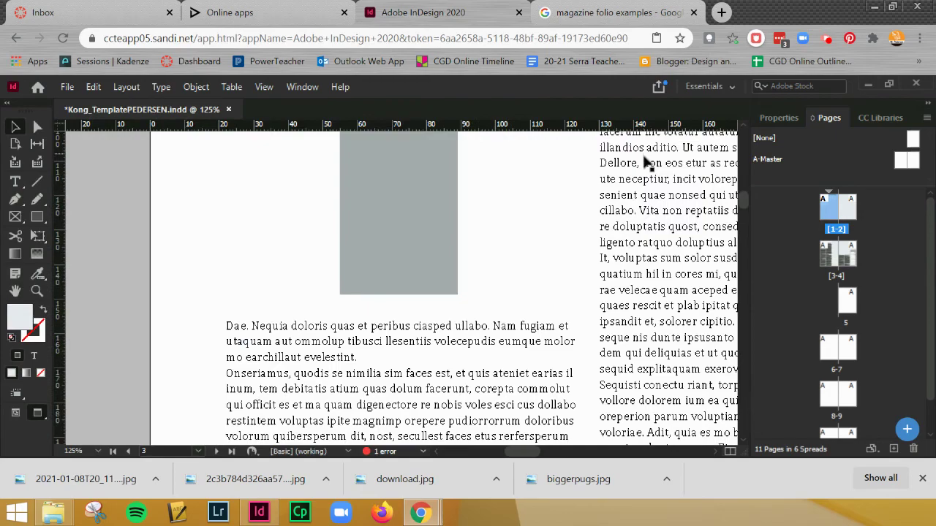
key(ctrl+minus)
key(ctrl+minus)
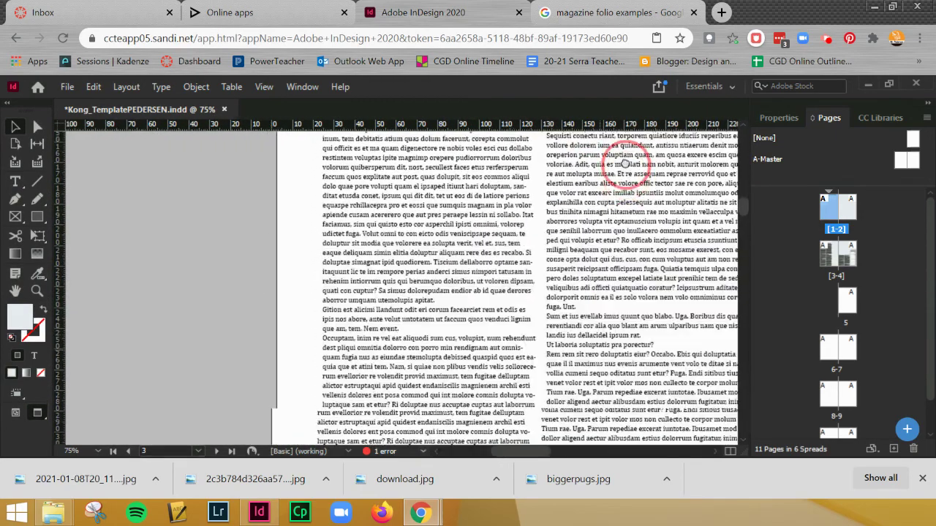
scroll(625, 167, down, 3)
key(ctrl+minus)
scroll(490, 263, down, 3)
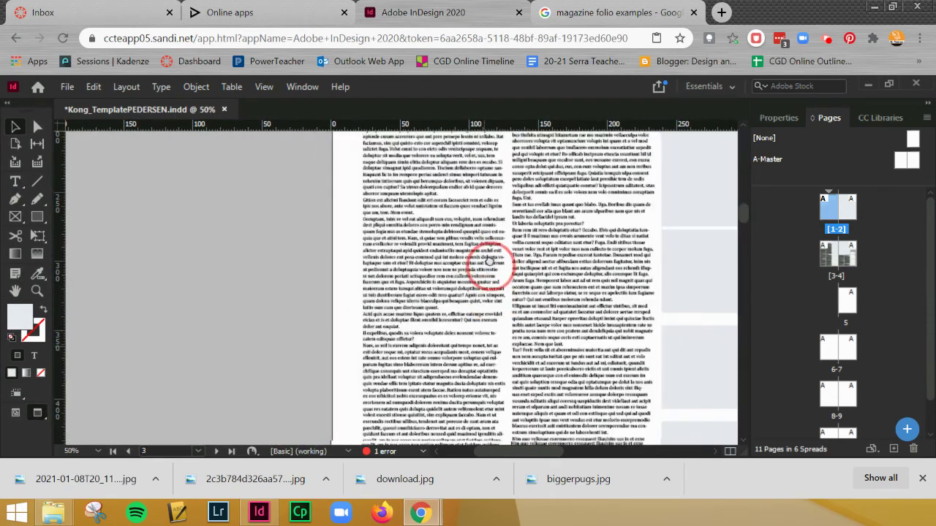
scroll(539, 324, down, 5)
scroll(429, 299, left, 3)
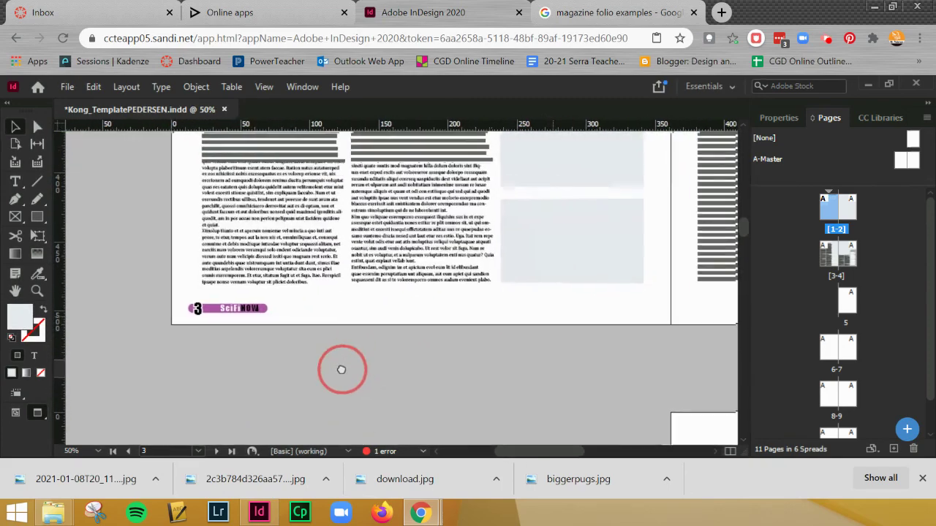
- Switch the page 3-4 spread from Preview to Normal view to show the frames, guides and pasteboard
scroll(341, 370, up, 3)
scroll(341, 370, left, 1)
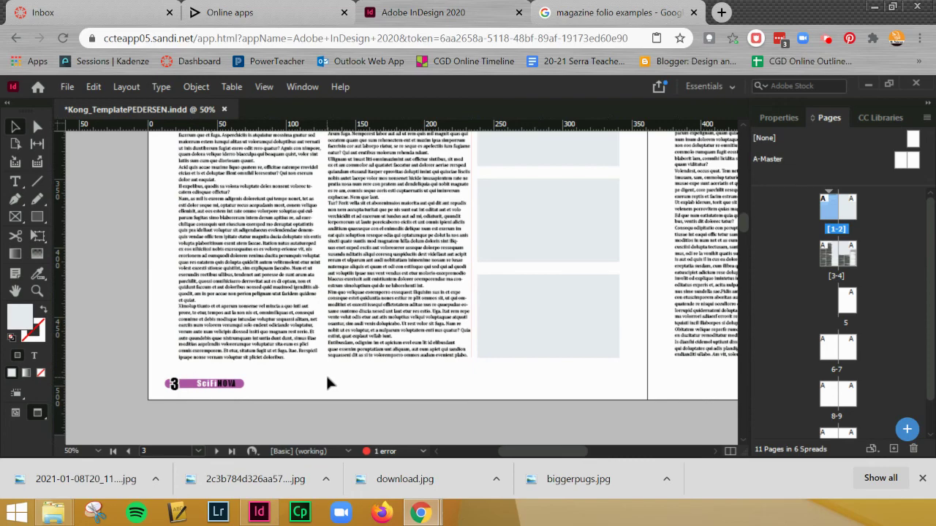
key(ctrl+minus)
key(ctrl+minus)
key(ctrl+minus)
click(508, 296)
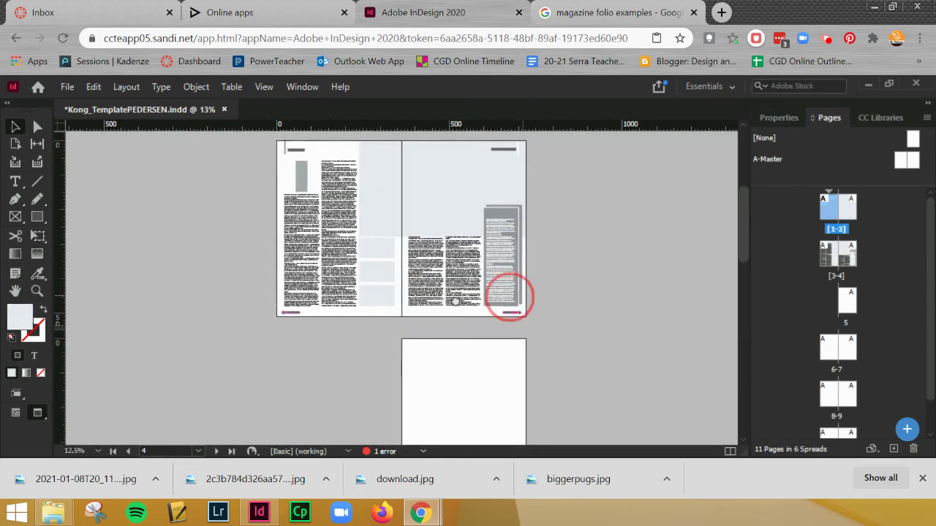
click(397, 314)
key(w)
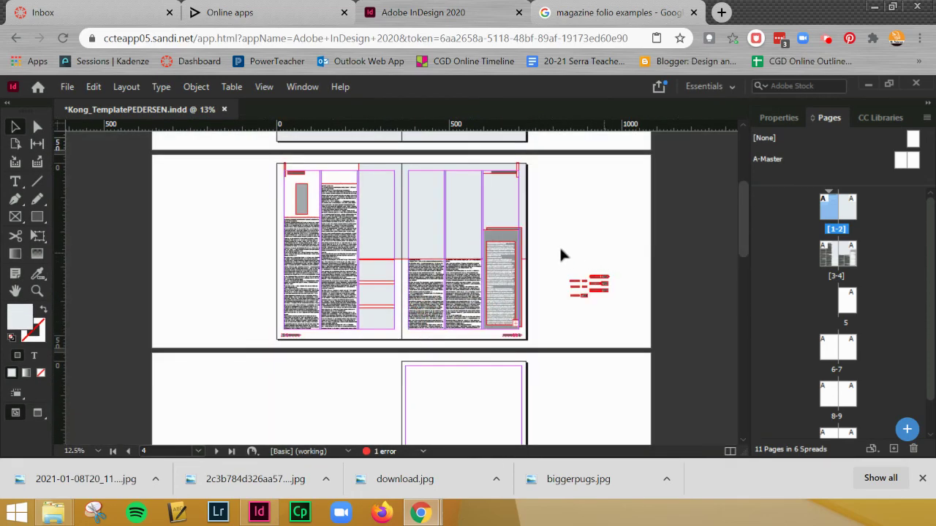
- Examine the sample SciFiNOW 206 footer designs on the pasteboard beside page 4, leaving them deselected
key(ctrl+equal)
key(ctrl+equal)
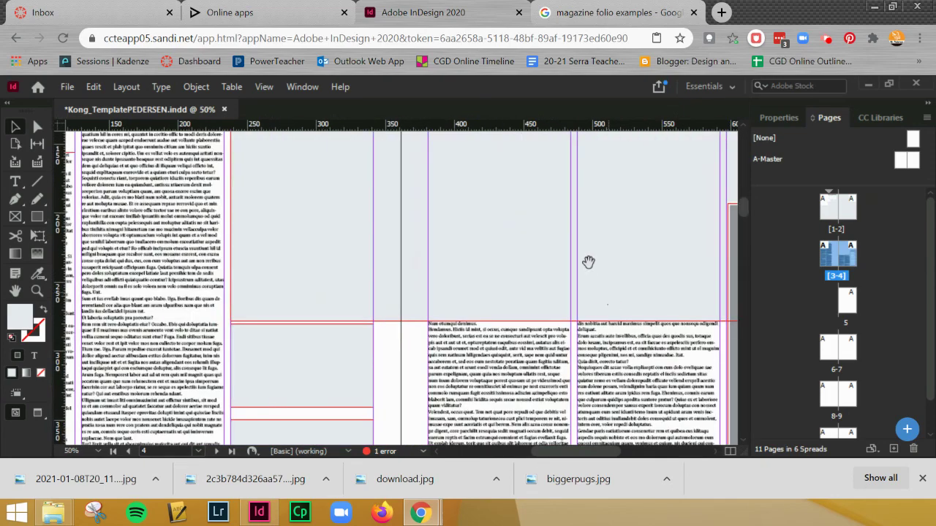
scroll(545, 284, right, 10)
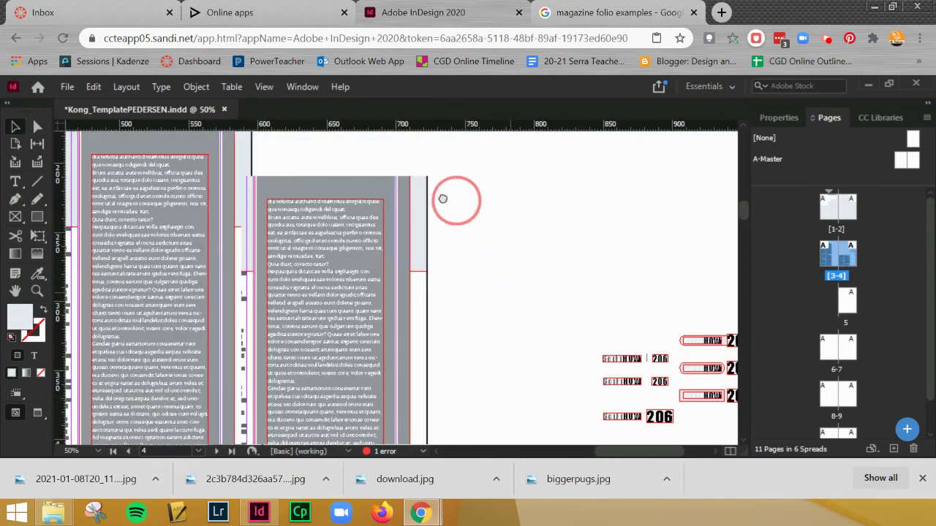
drag(424, 192, 563, 344)
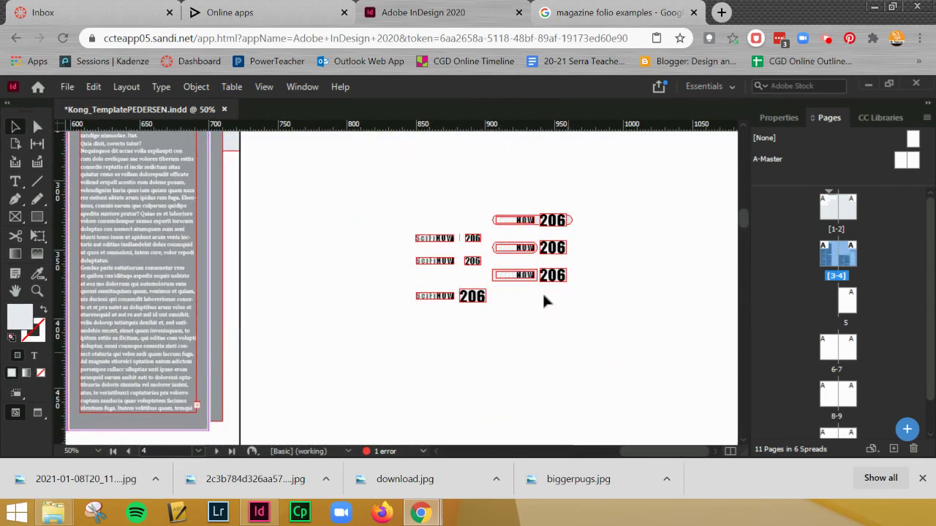
key(ctrl+equal)
key(ctrl+equal)
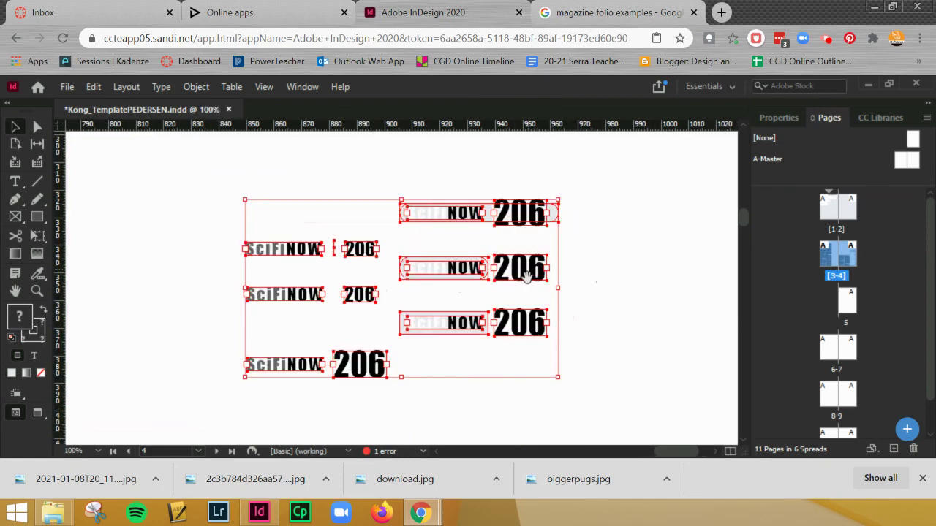
click(616, 236)
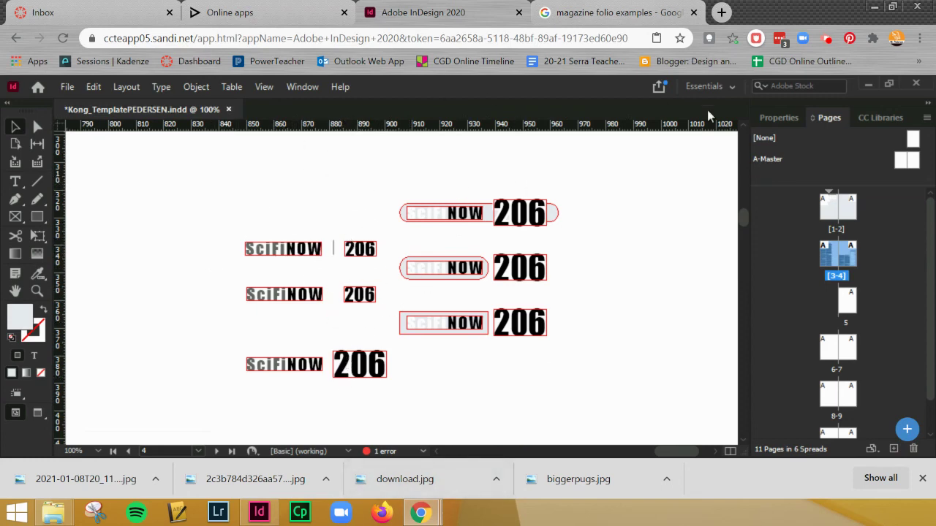
click(824, 38)
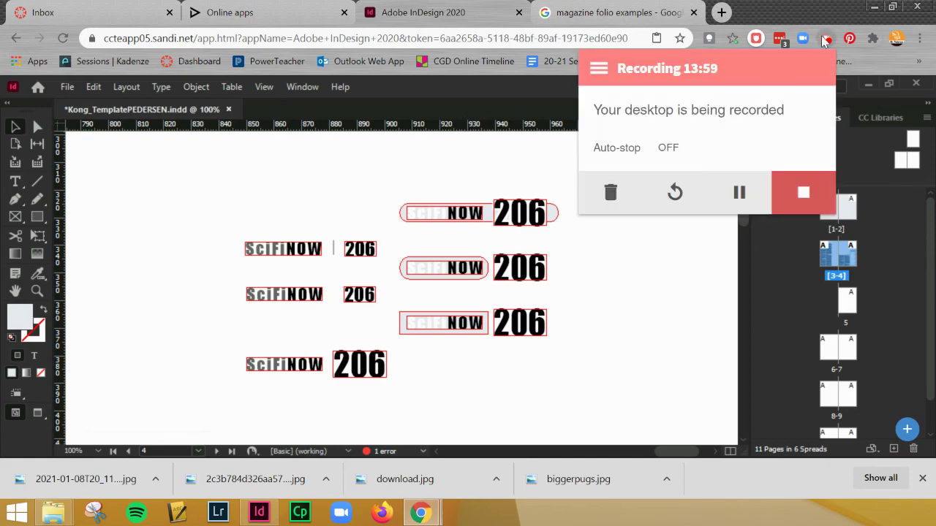